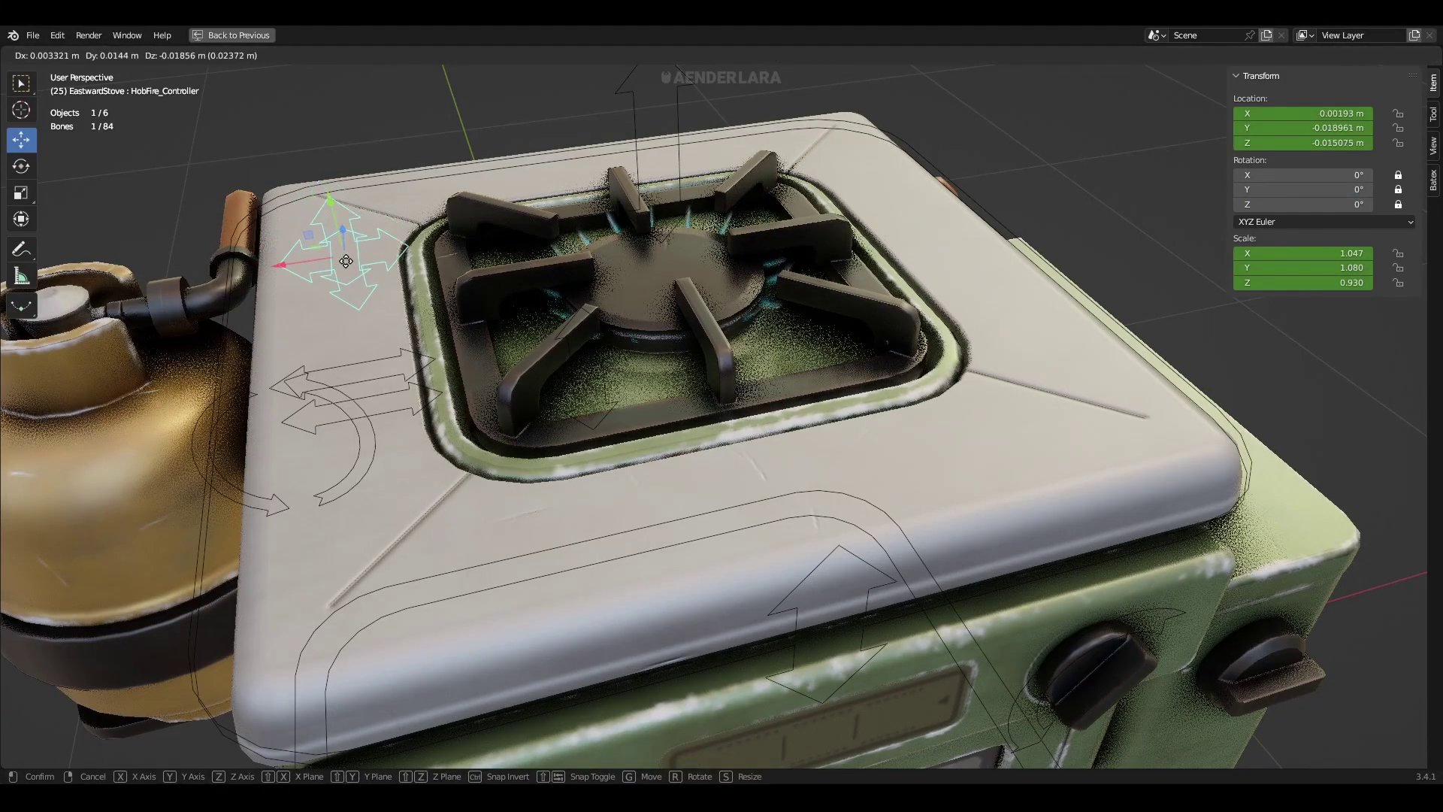
Drag HobFire_Controller to enlarge the green flame meshes around the burner
{"action": "left_click_drag", "start_coordinate": [1107, 621], "coordinate": [1099, 621]}
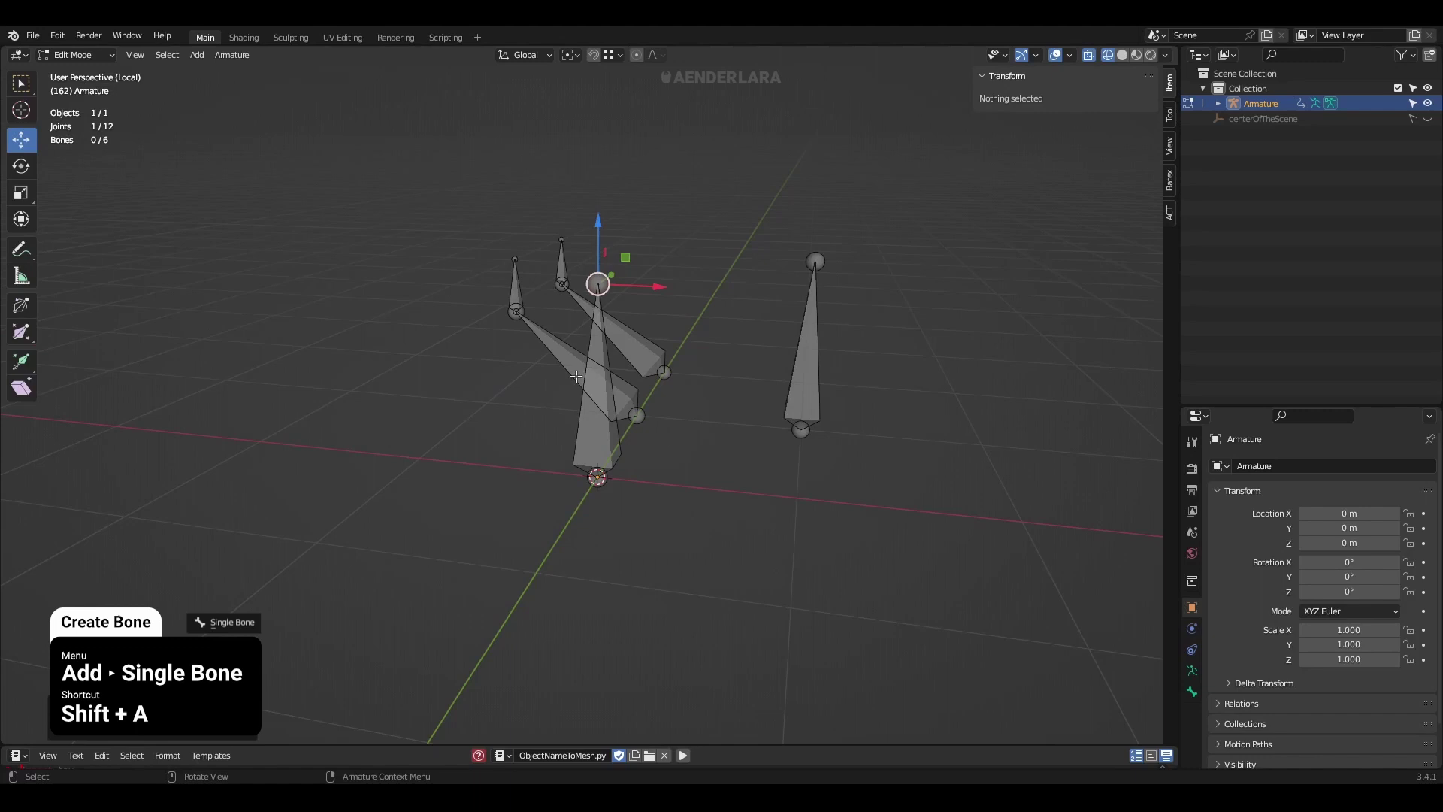
Move the selected flame joint to a new position on the left
{"action": "middle_click_drag", "start_coordinate": [641, 341], "coordinate": [655, 387]}
{"action": "key", "text": "g"}
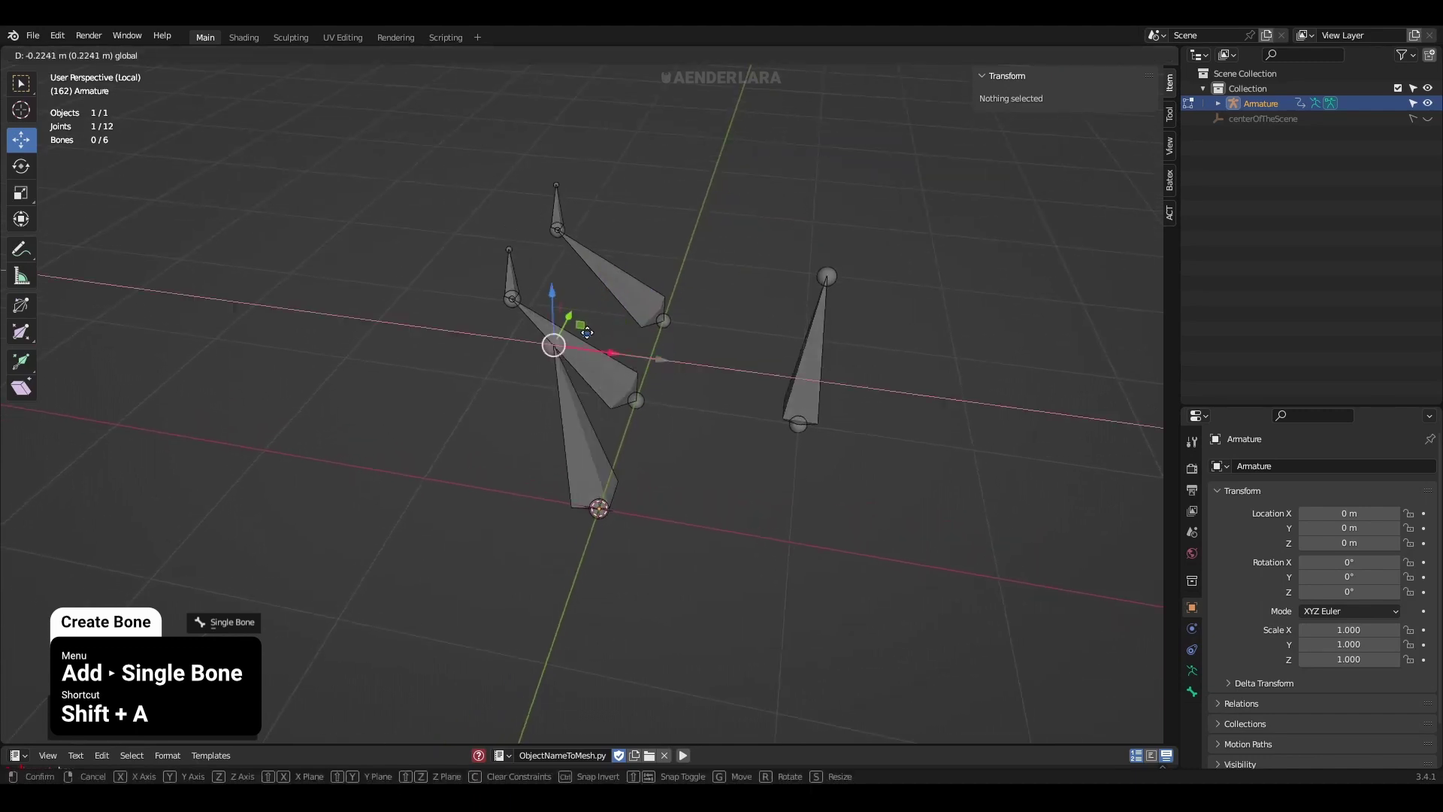
{"action": "left_click", "coordinate": [448, 289]}
{"action": "key", "text": "shift+s"}
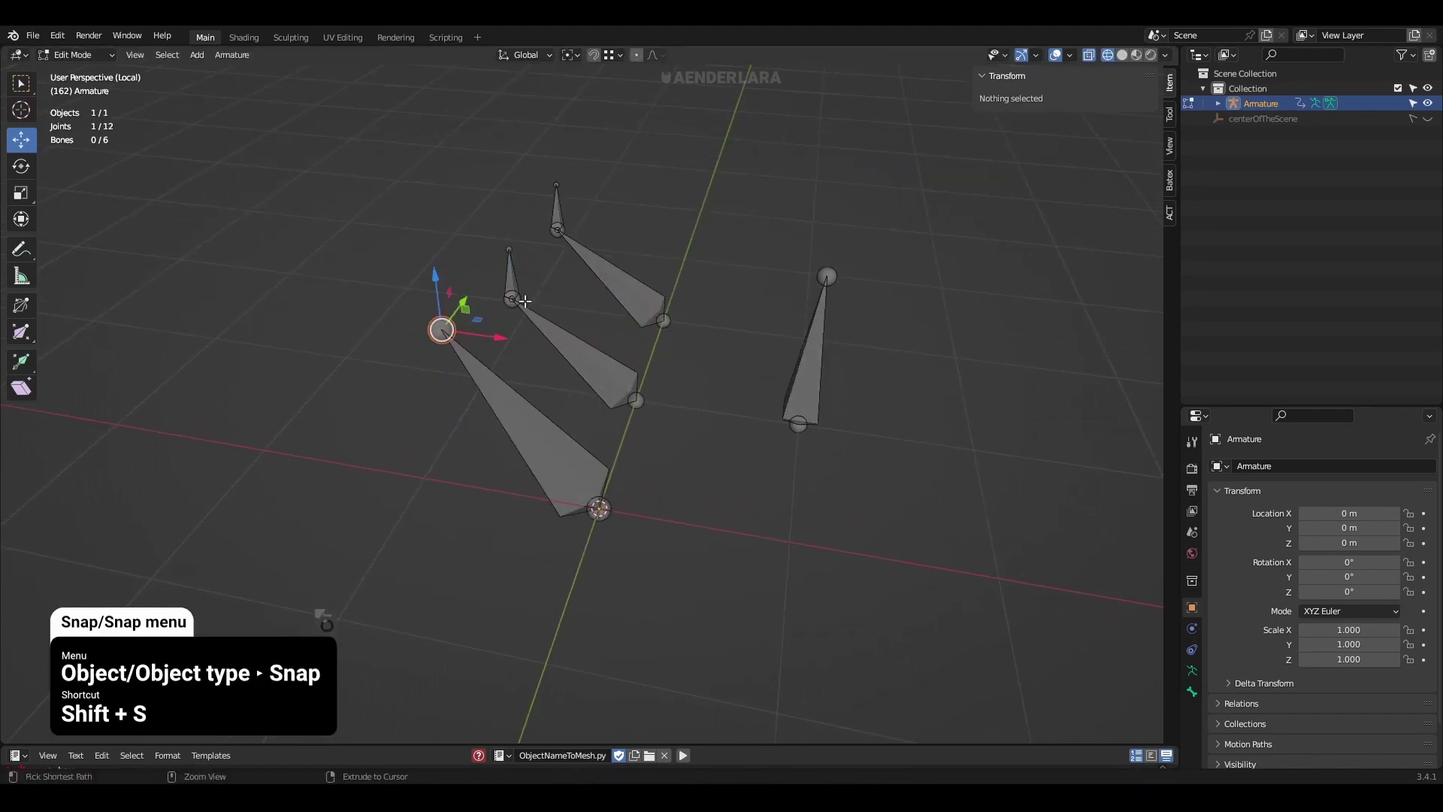
{"action": "middle_click_drag", "start_coordinate": [655, 503], "coordinate": [677, 489]}
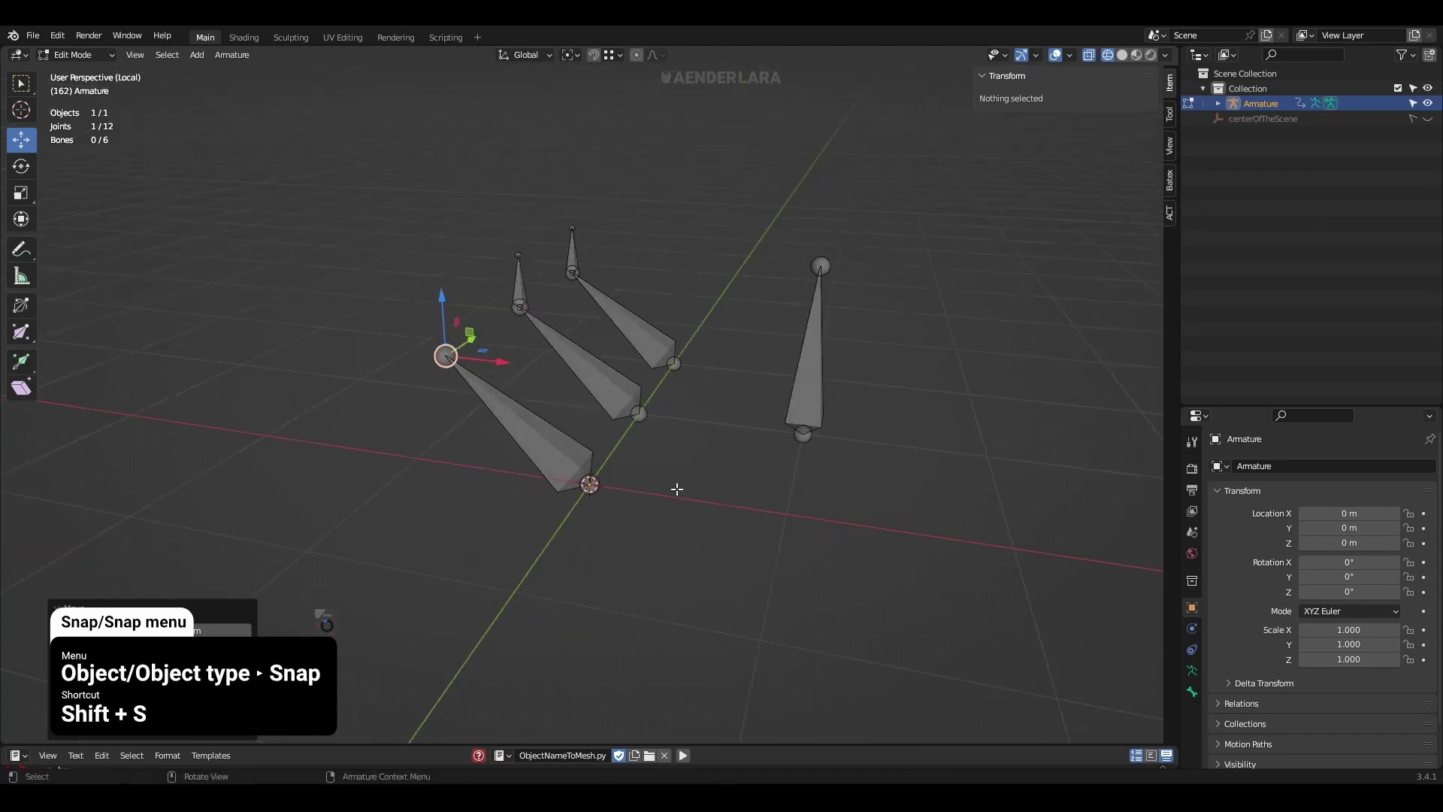
Add a new bone, snap it to the left joint, and shorten its tail
{"action": "key", "text": "shift+a"}
{"action": "left_click", "coordinate": [599, 459]}
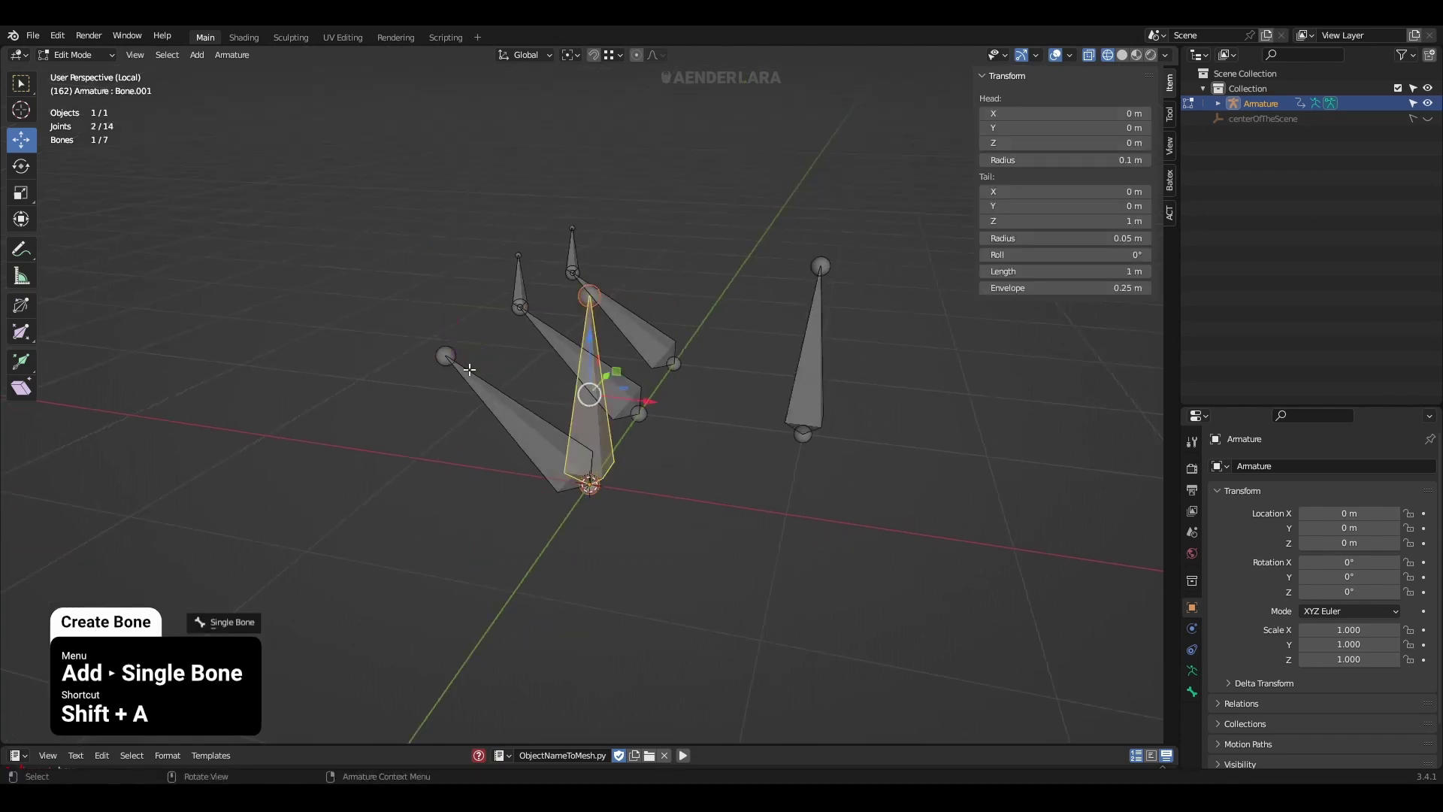
{"action": "right_click", "coordinate": [449, 355], "text": "shift"}
{"action": "key", "text": "shift+s"}
{"action": "left_click", "coordinate": [596, 378]}
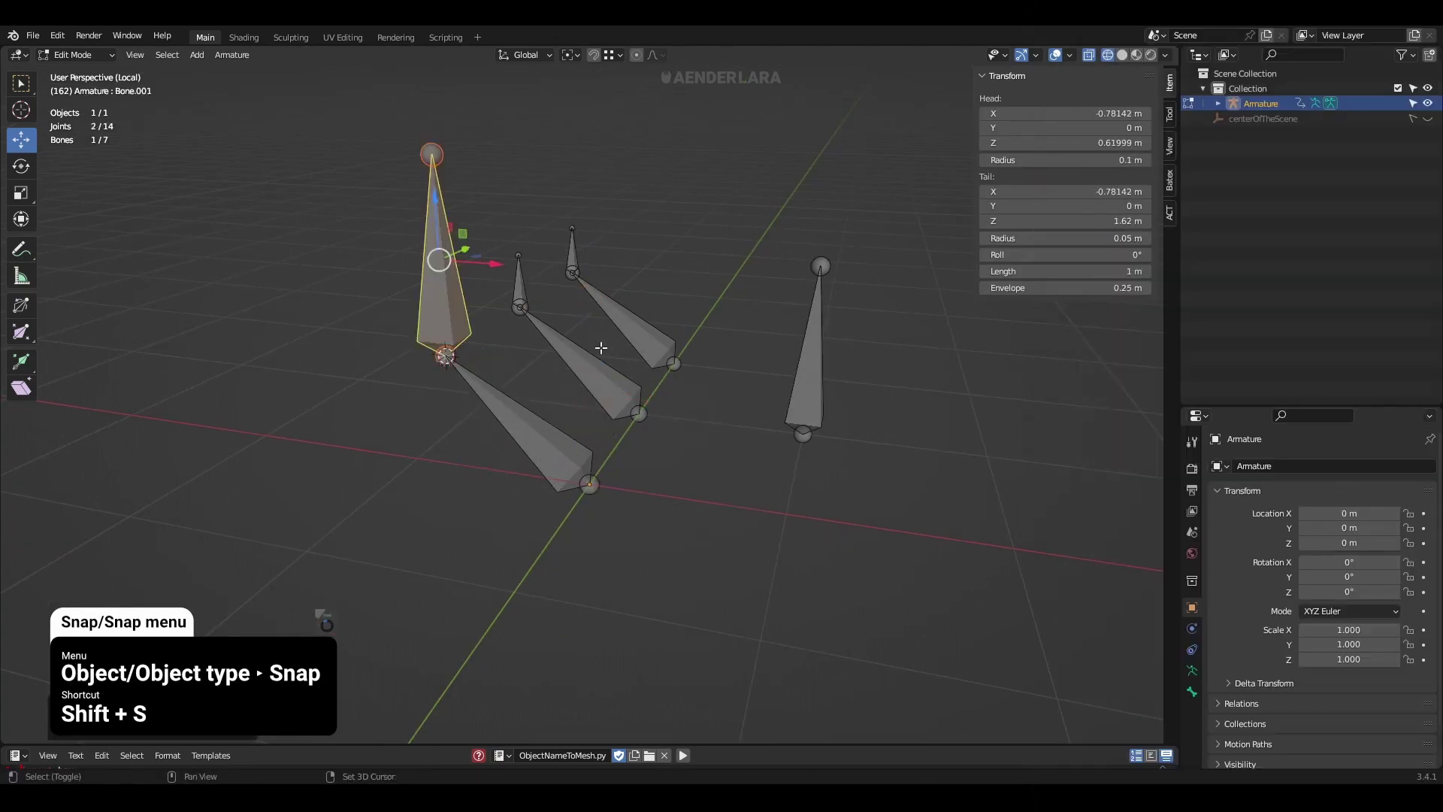
{"action": "left_click", "coordinate": [431, 154]}
{"action": "key", "text": "g"}
{"action": "left_click", "coordinate": [440, 295]}
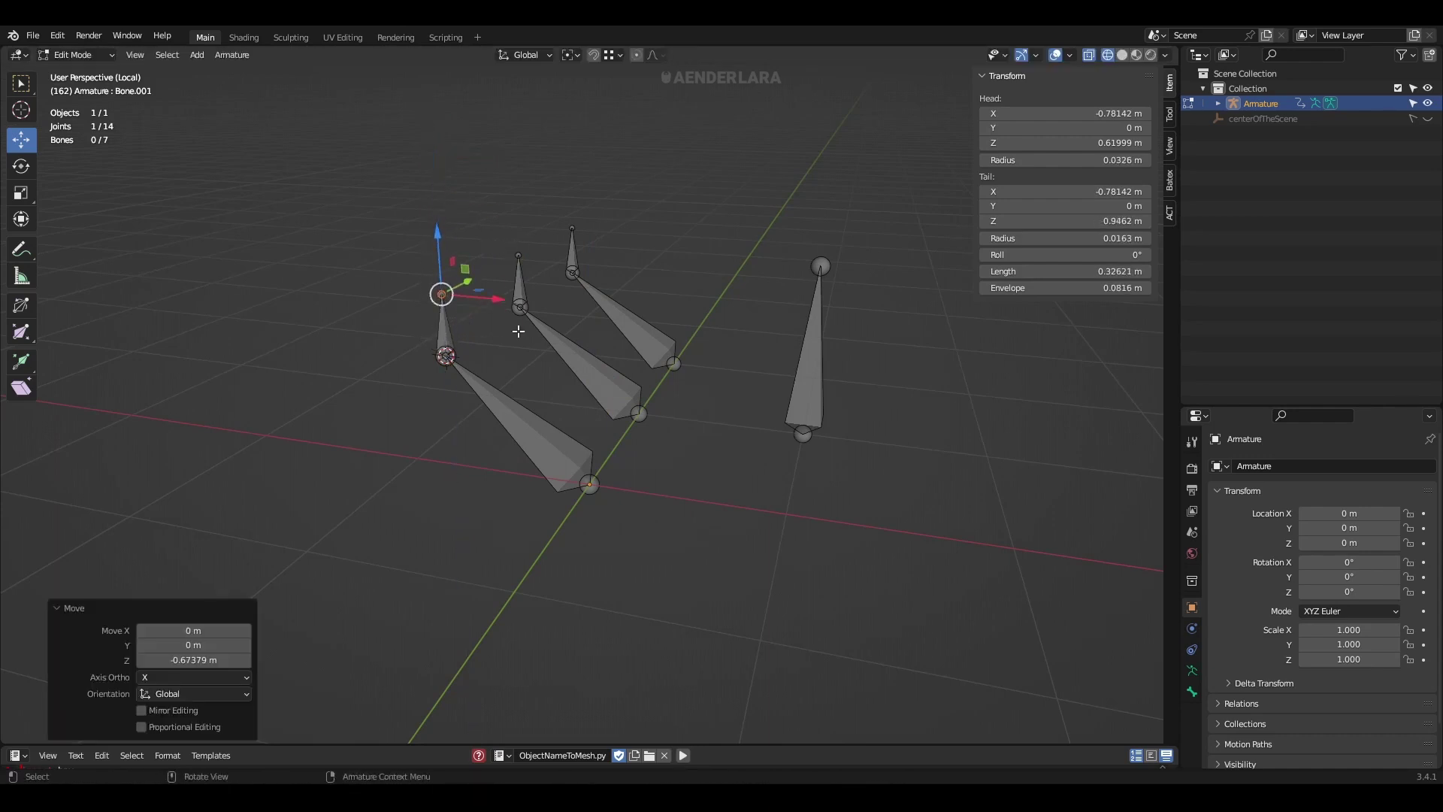
Rename the left diagonal flame bone to Flame_0 and begin renaming the short bone
{"action": "left_click", "coordinate": [550, 460]}
{"action": "key", "text": "F2"}
{"action": "type", "text": "lame_0"}
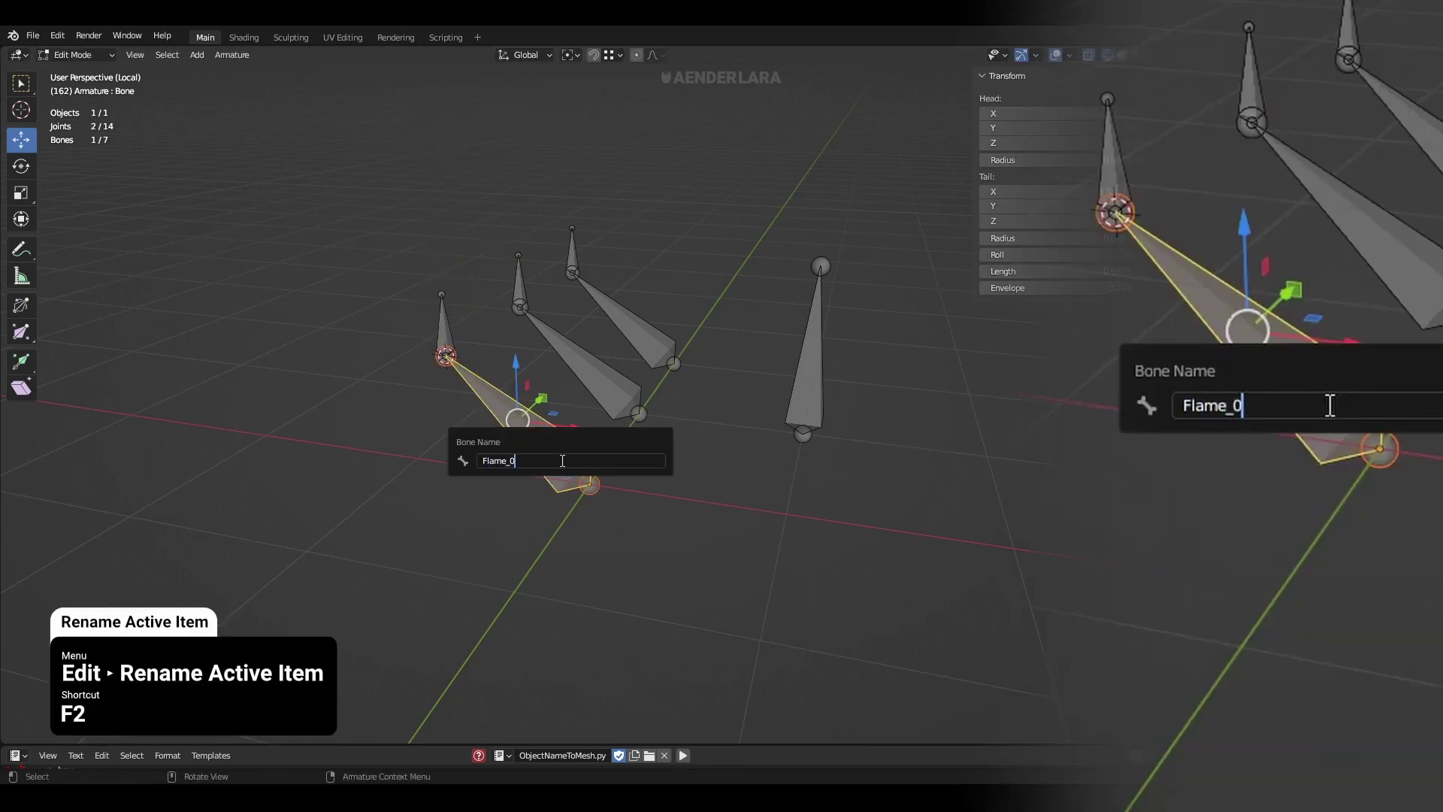
{"action": "key", "text": "Return"}
{"action": "left_click", "coordinate": [445, 341]}
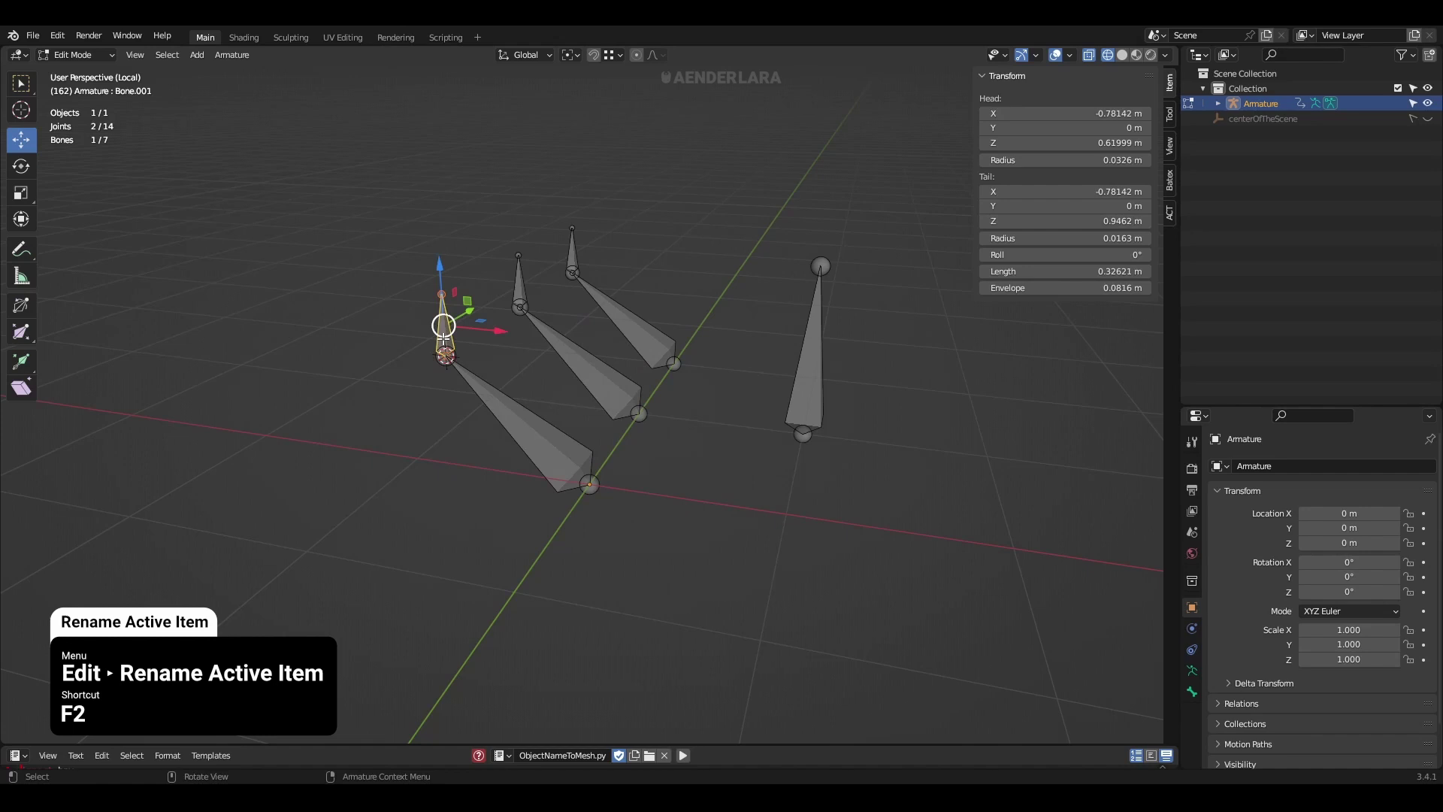
{"action": "key", "text": "F2"}
{"action": "type", "text": "FlameTarget_0"}
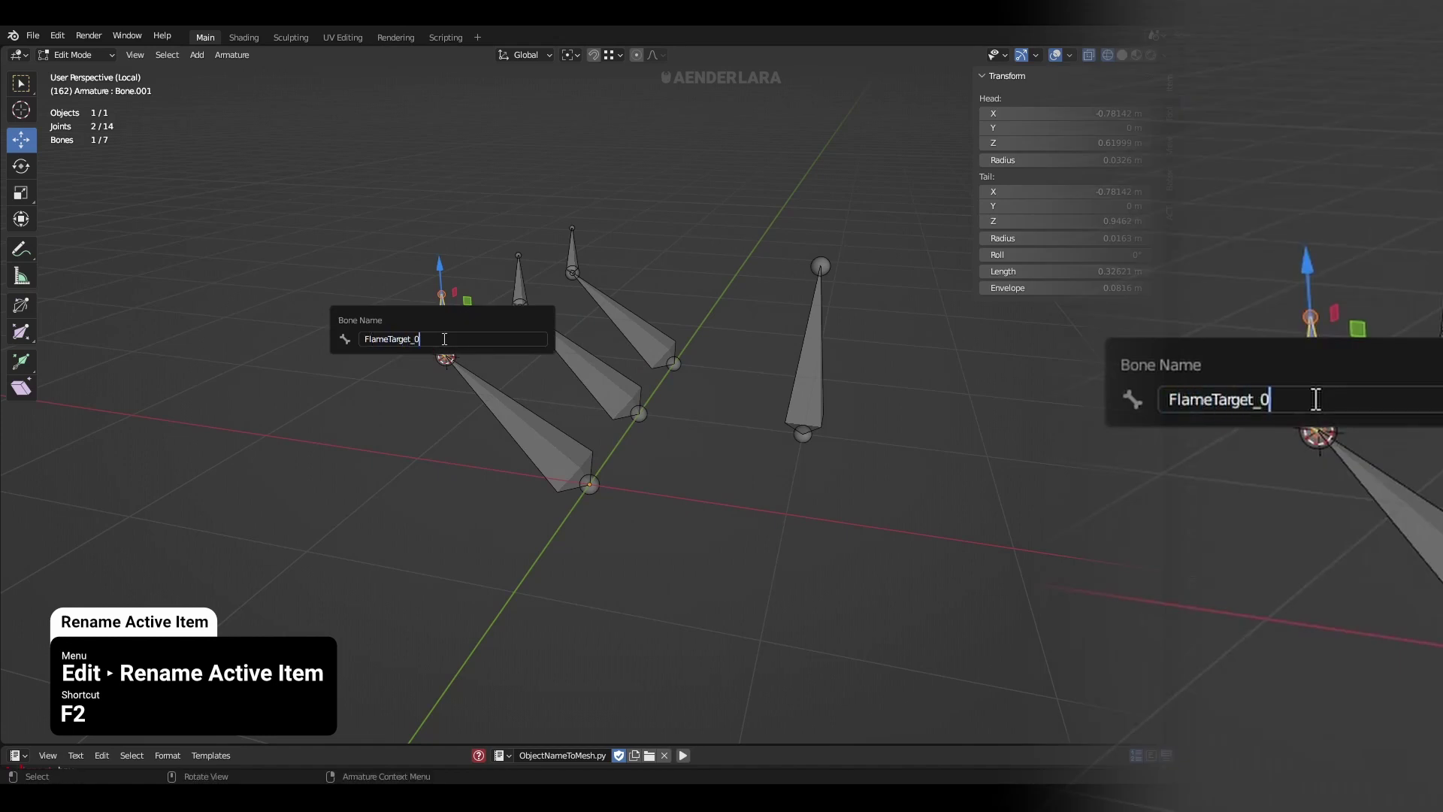
Name the short bone FlameTarget_0, enter Pose Mode, then test-move it and reset it
{"action": "key", "text": "Return"}
{"action": "left_click", "coordinate": [73, 55]}
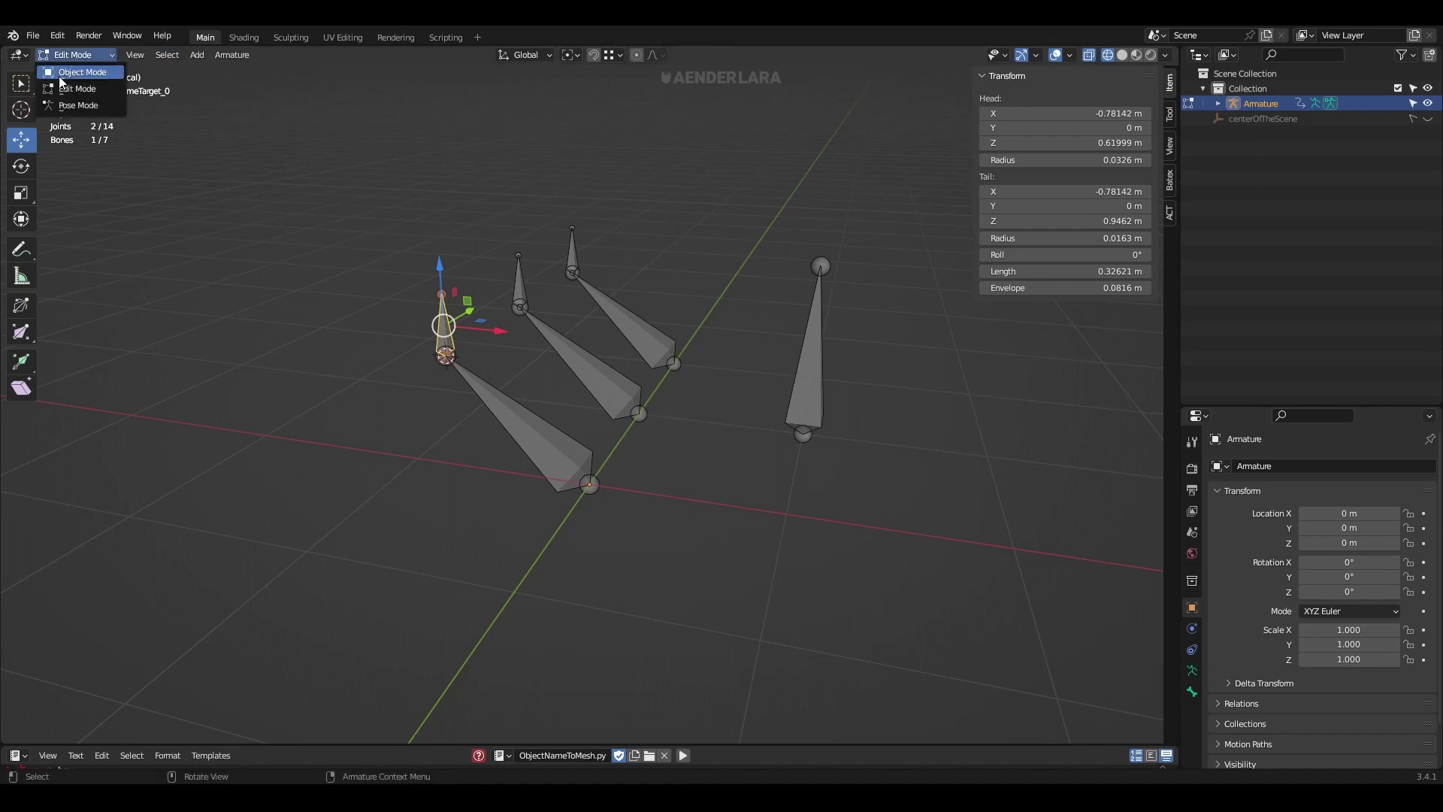
{"action": "left_click", "coordinate": [68, 105]}
{"action": "key", "text": "g"}
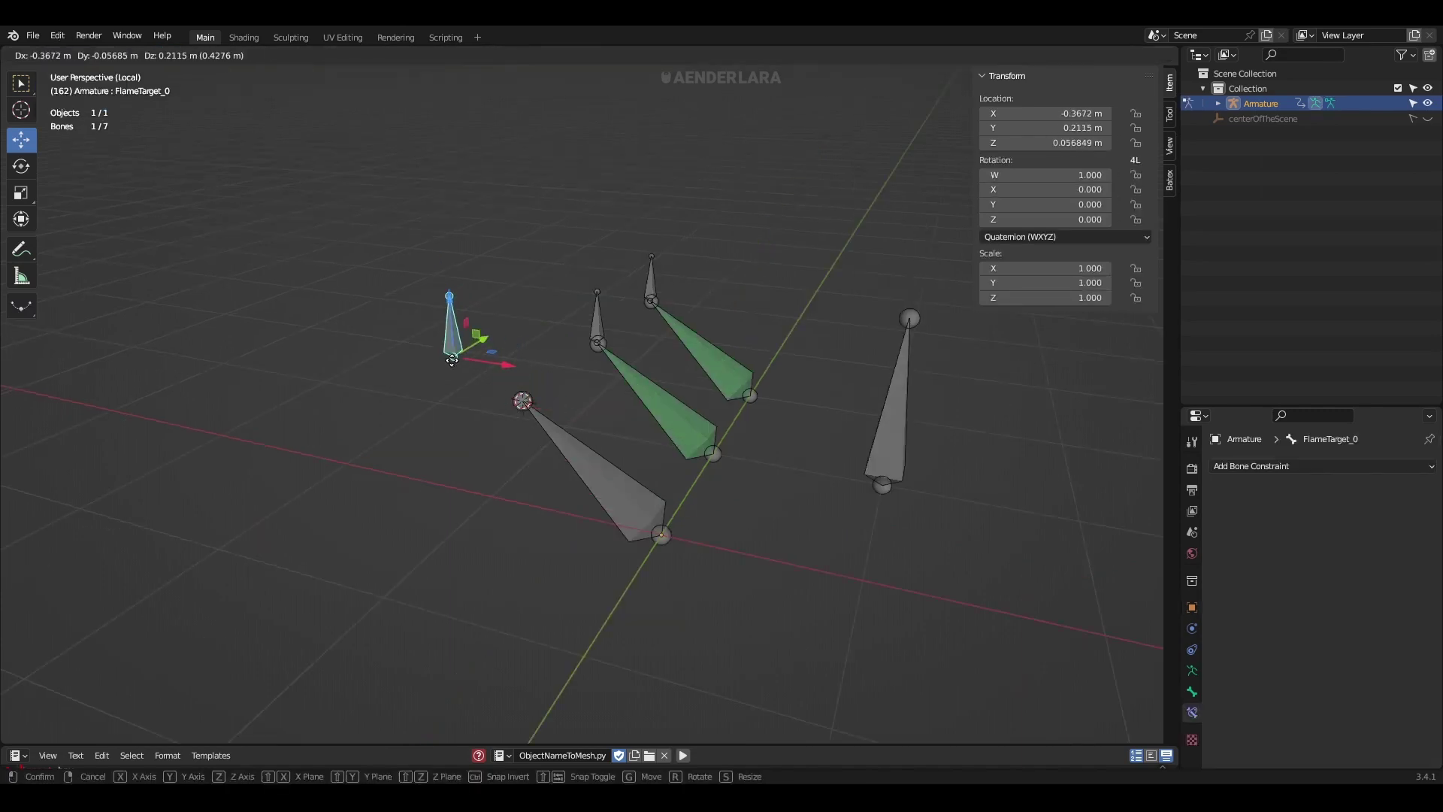
{"action": "left_click", "coordinate": [504, 370]}
{"action": "key", "text": "alt+g"}
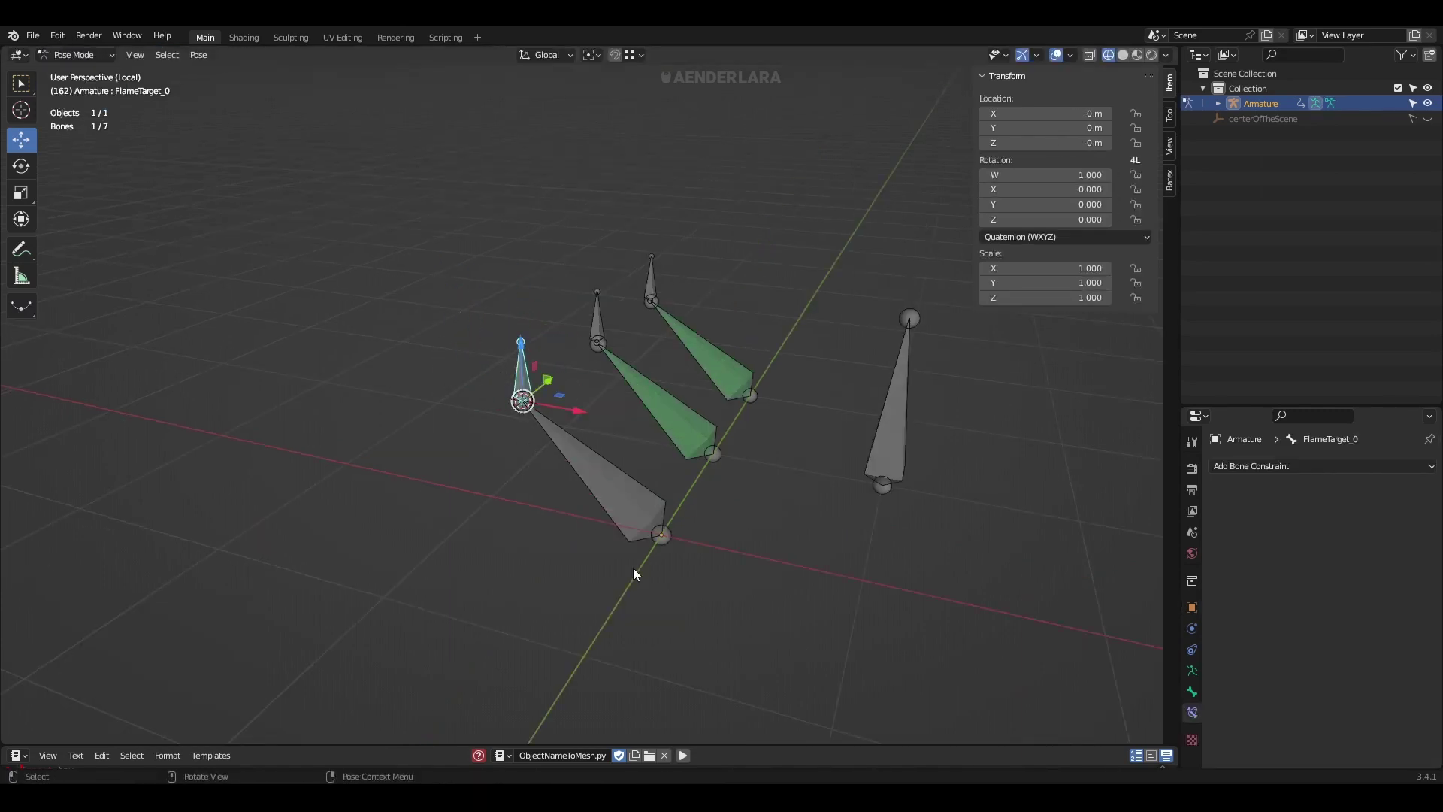
Give Flame_0 a Stretch To constraint targeting FlameTarget_0 and test-move the target
{"action": "left_click", "coordinate": [639, 541], "text": "shift"}
{"action": "key", "text": "shift+ctrl+c"}
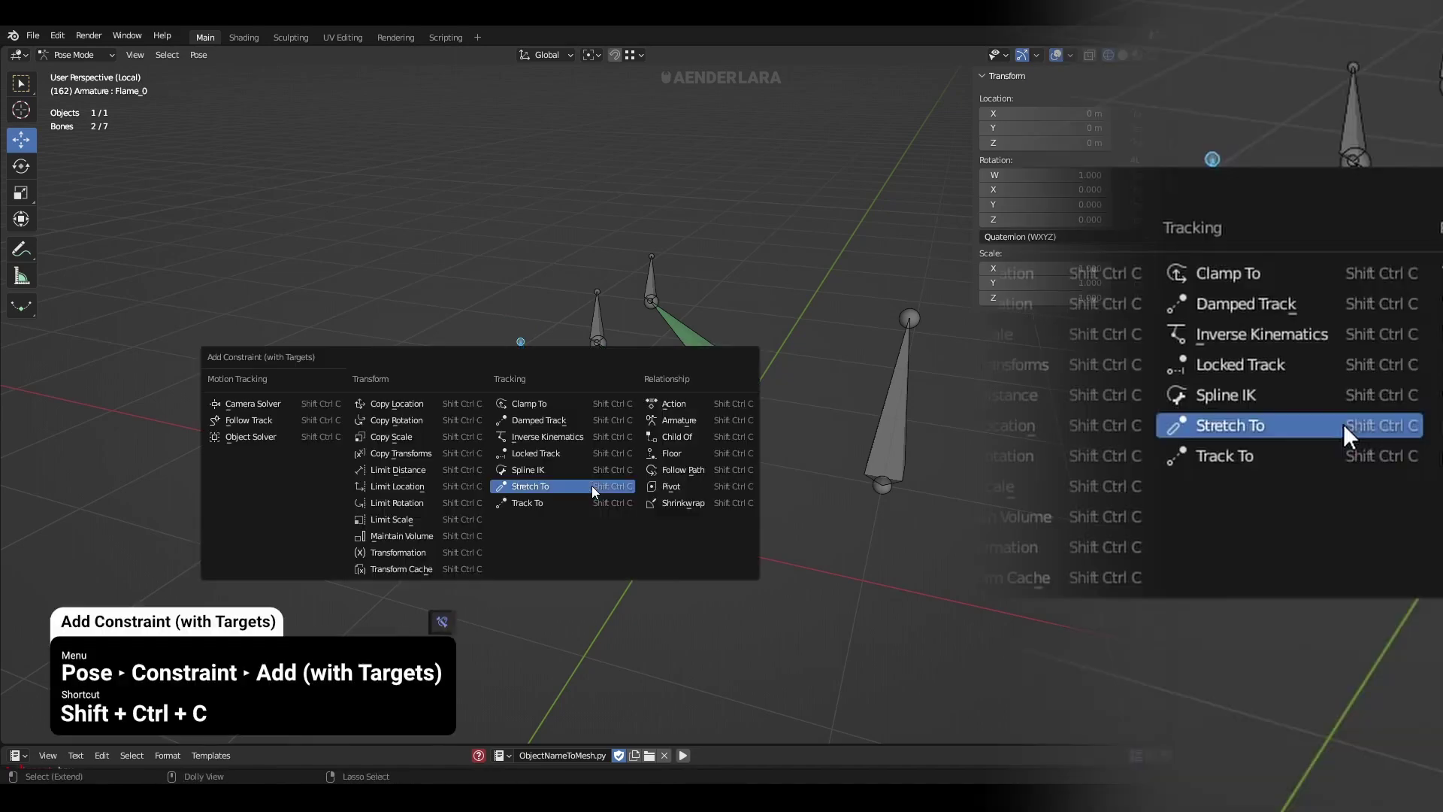
{"action": "left_click", "coordinate": [549, 485]}
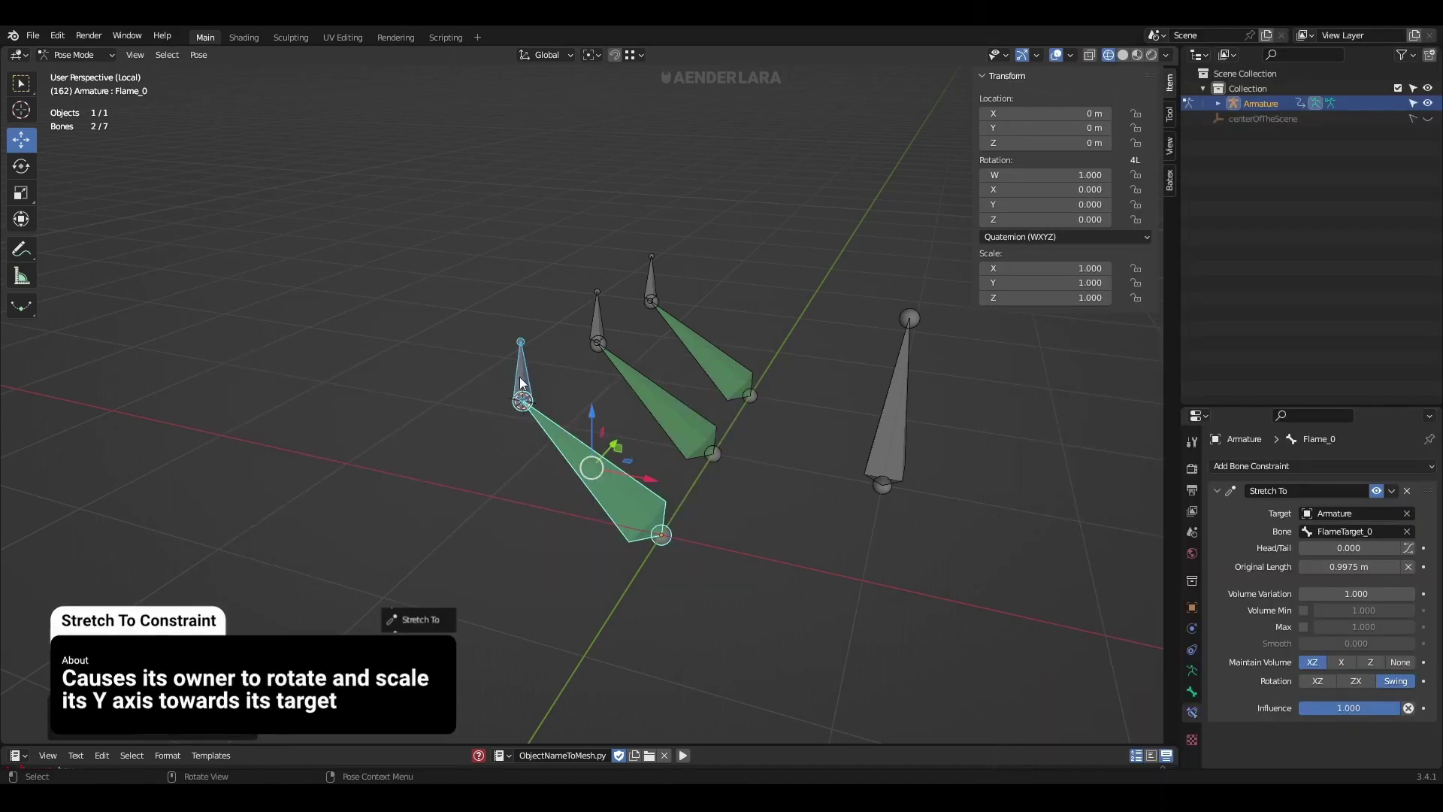
{"action": "key", "text": "g"}
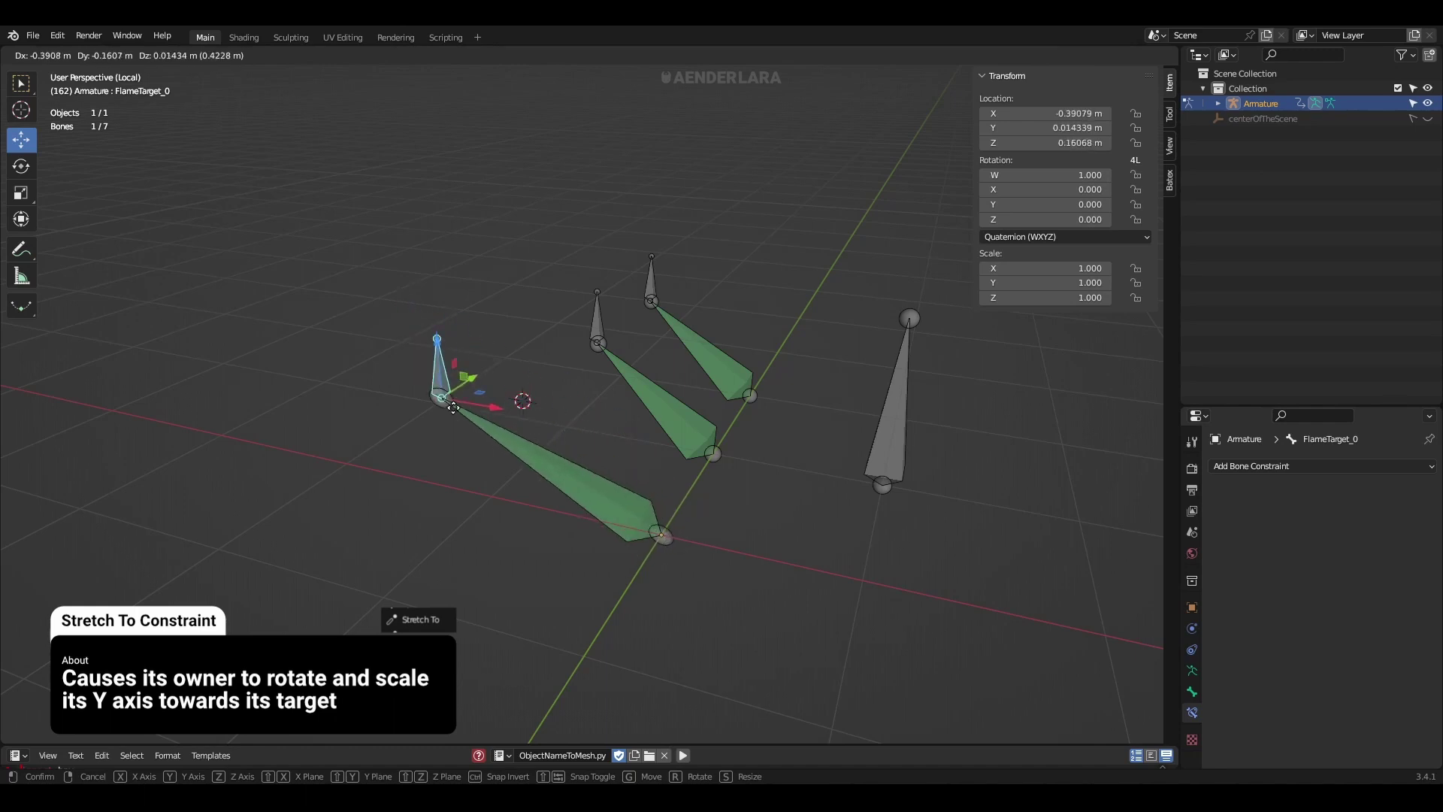
Reset FlameTarget_0, then test-move FlameController and reset its location
{"action": "left_click", "coordinate": [590, 486]}
{"action": "key", "text": "alt+g"}
{"action": "middle_click_drag", "start_coordinate": [762, 554], "coordinate": [720, 553]}
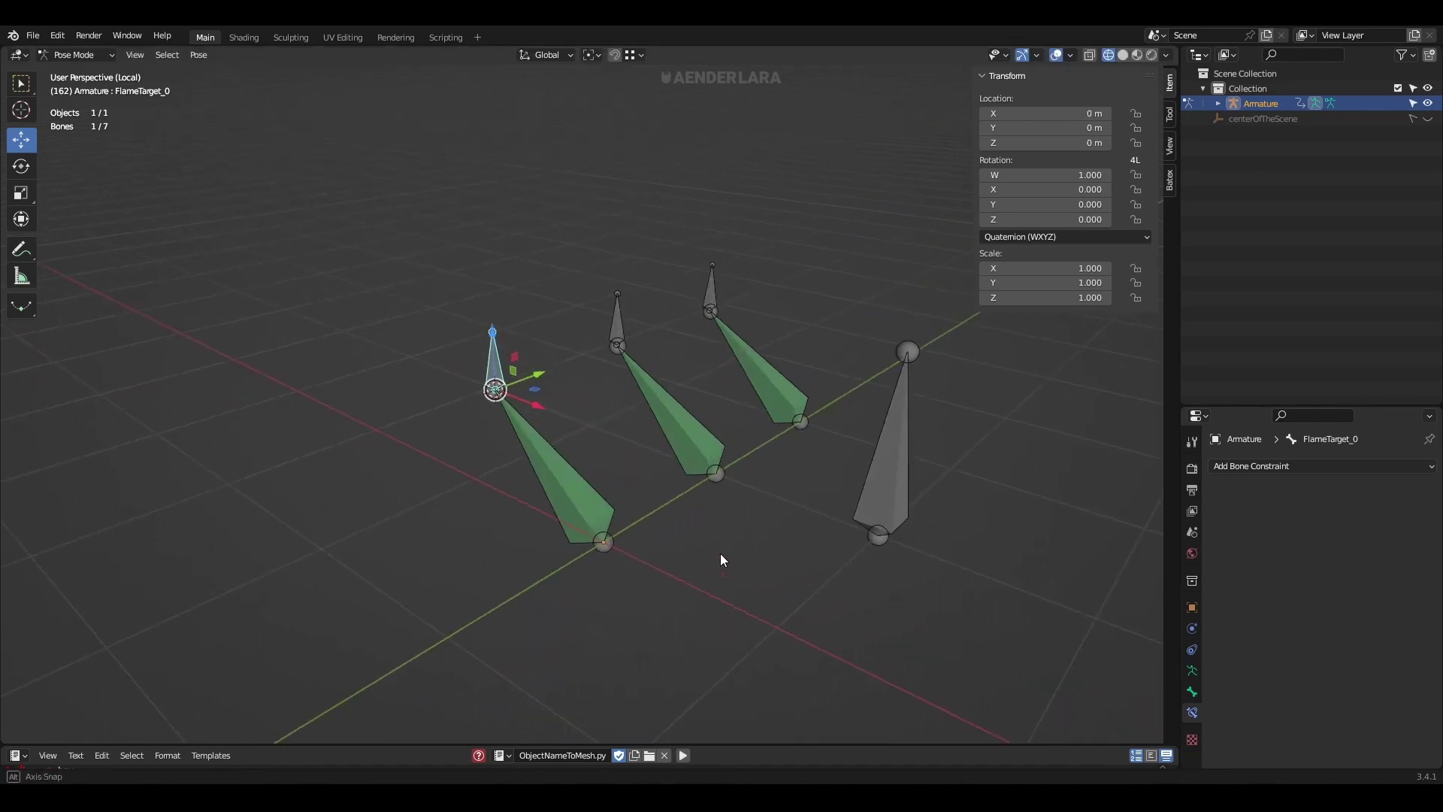
{"action": "left_click", "coordinate": [871, 533]}
{"action": "middle_click_drag", "start_coordinate": [905, 529], "coordinate": [834, 559]}
{"action": "key", "text": "g"}
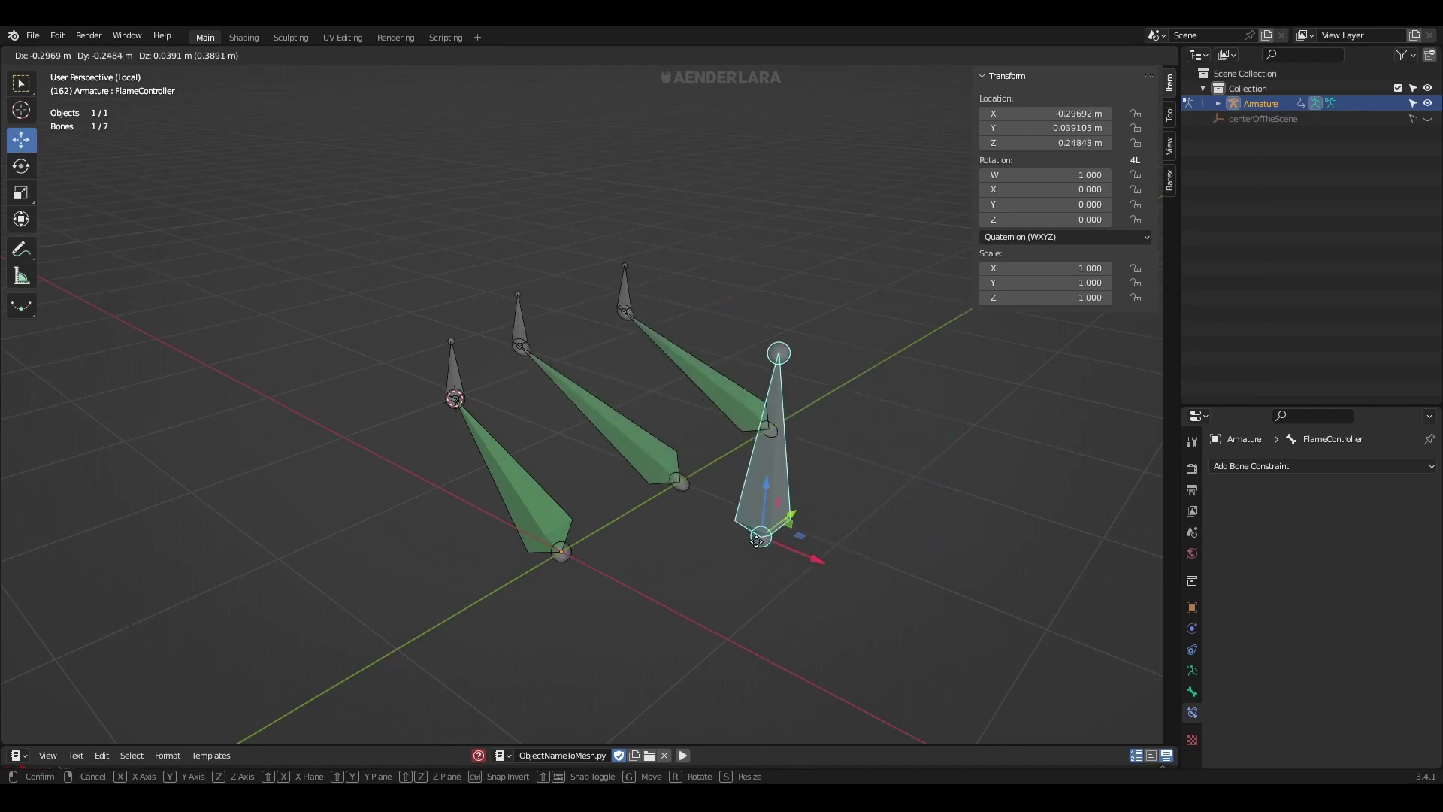
{"action": "left_click", "coordinate": [856, 547]}
{"action": "key", "text": "alt+g"}
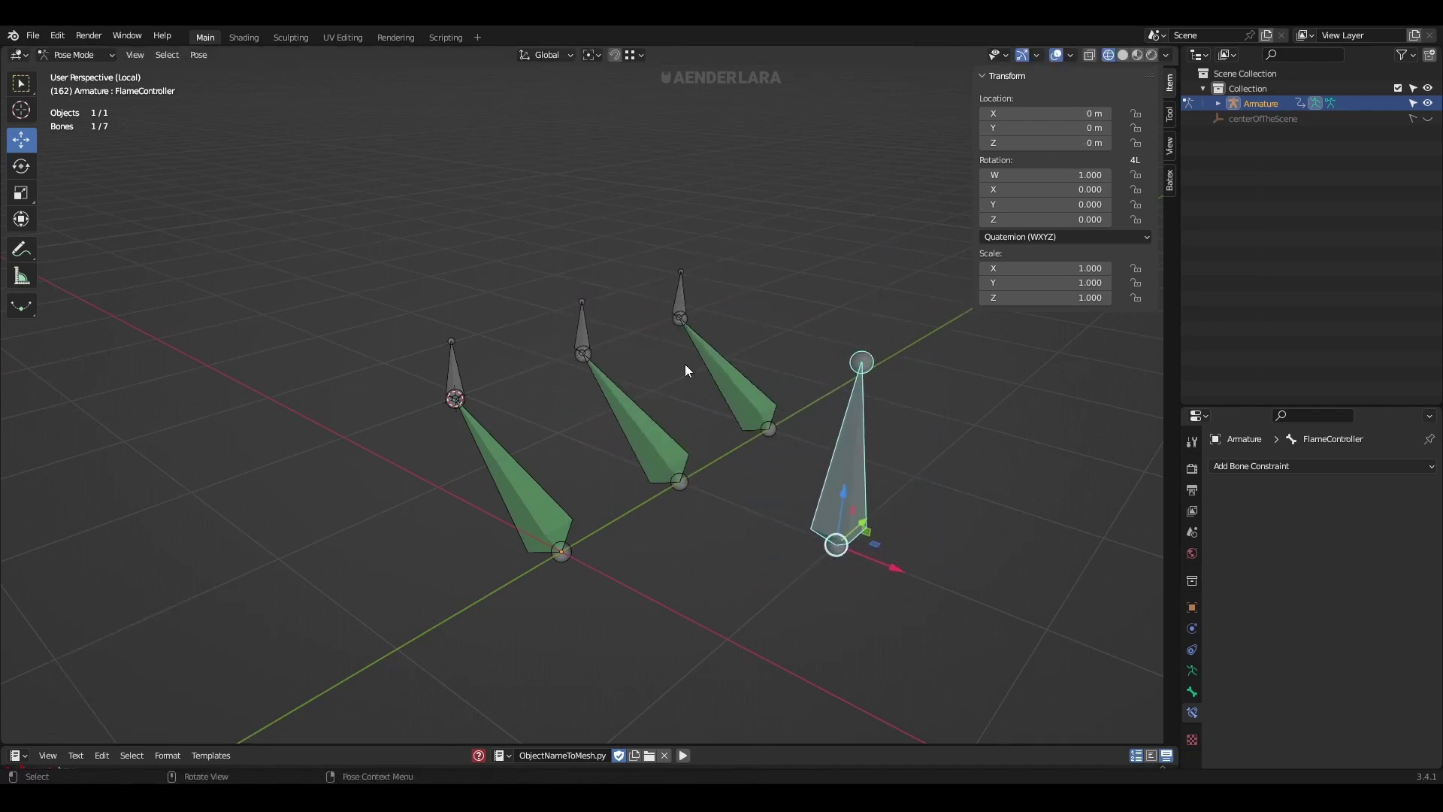
Add a driver to FlameTarget_0's X location, reading a Transform Channel from the Armature
{"action": "left_click", "coordinate": [454, 384]}
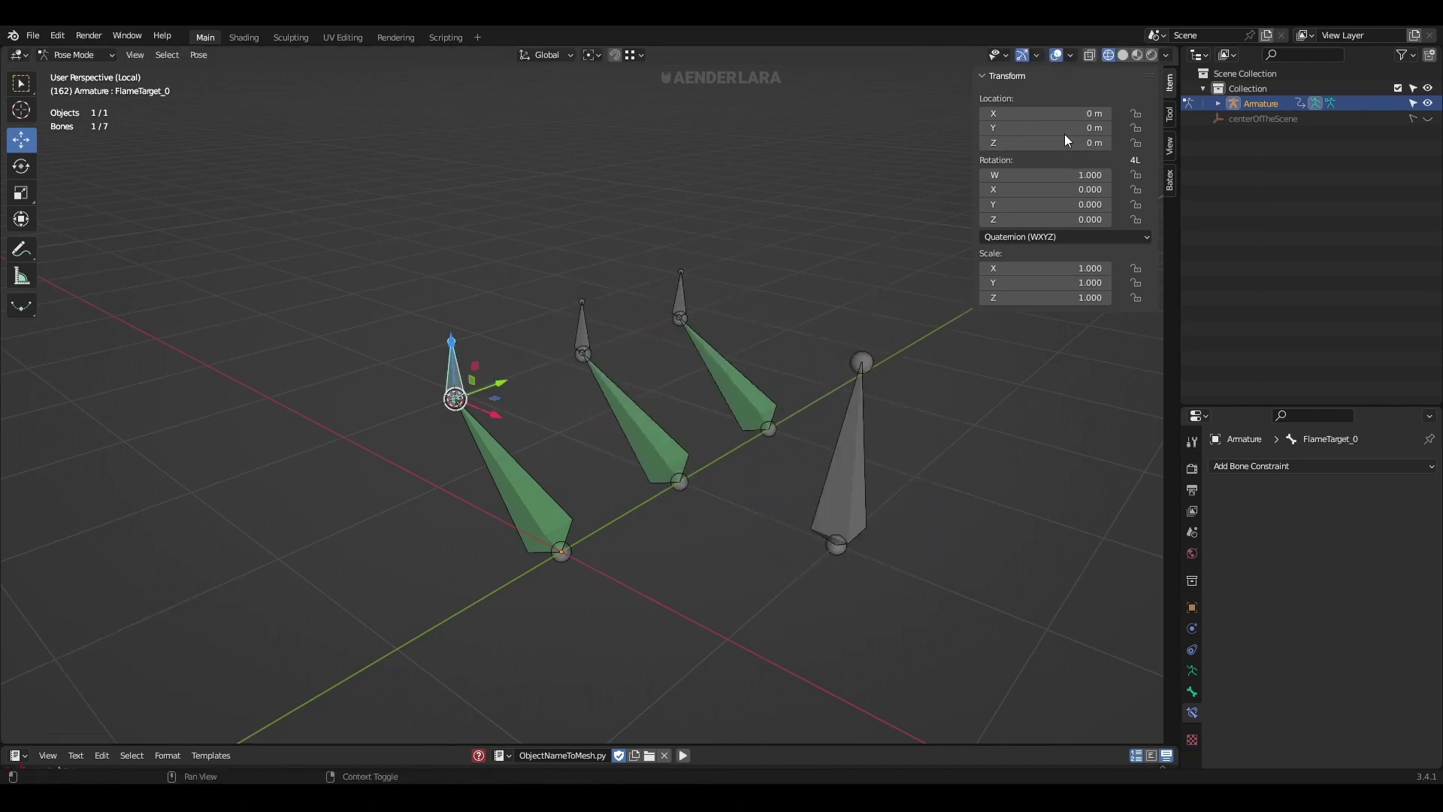
{"action": "right_click", "coordinate": [1063, 107]}
{"action": "left_click", "coordinate": [1015, 101]}
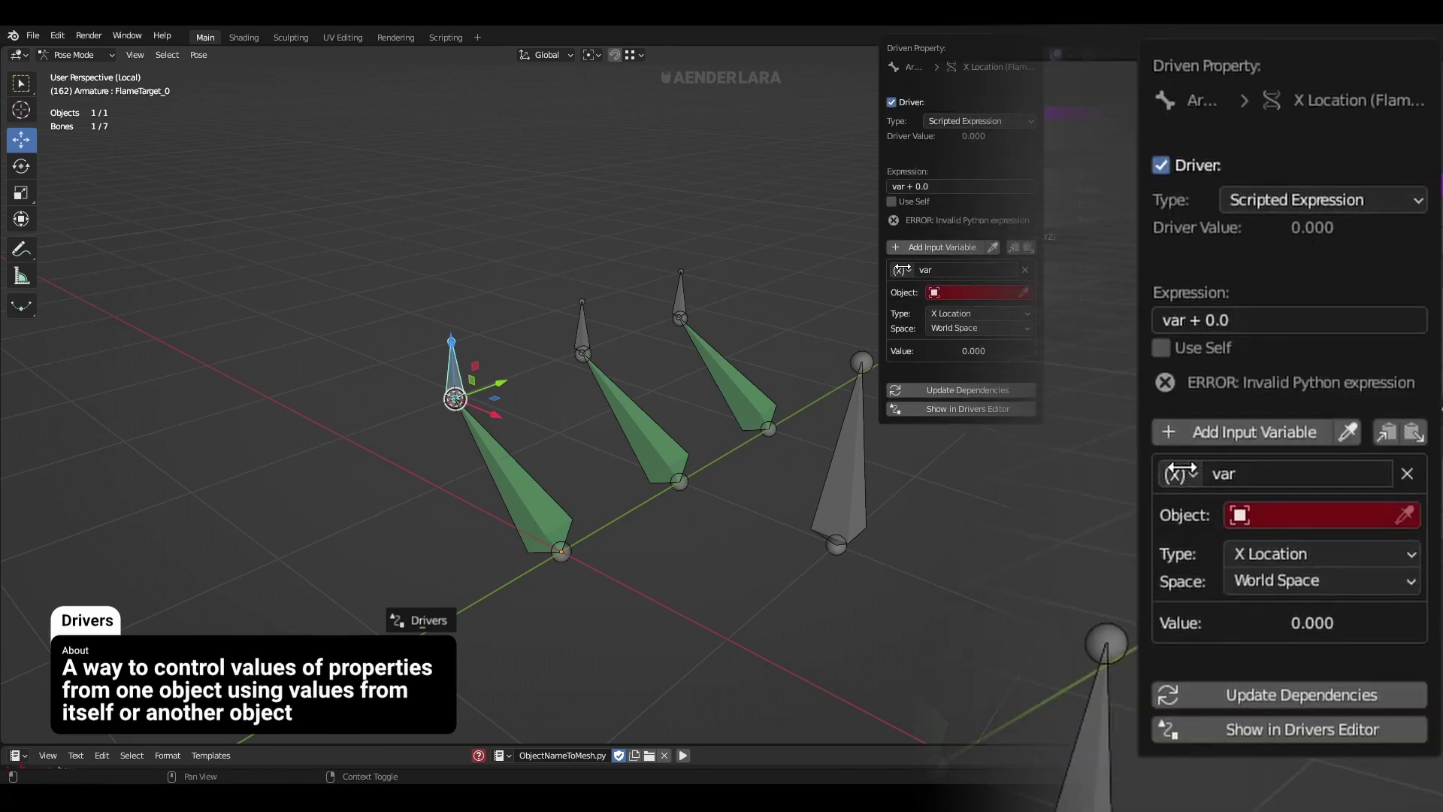
{"action": "left_click", "coordinate": [1181, 471]}
{"action": "left_click", "coordinate": [1235, 531]}
{"action": "left_click", "coordinate": [1360, 514]}
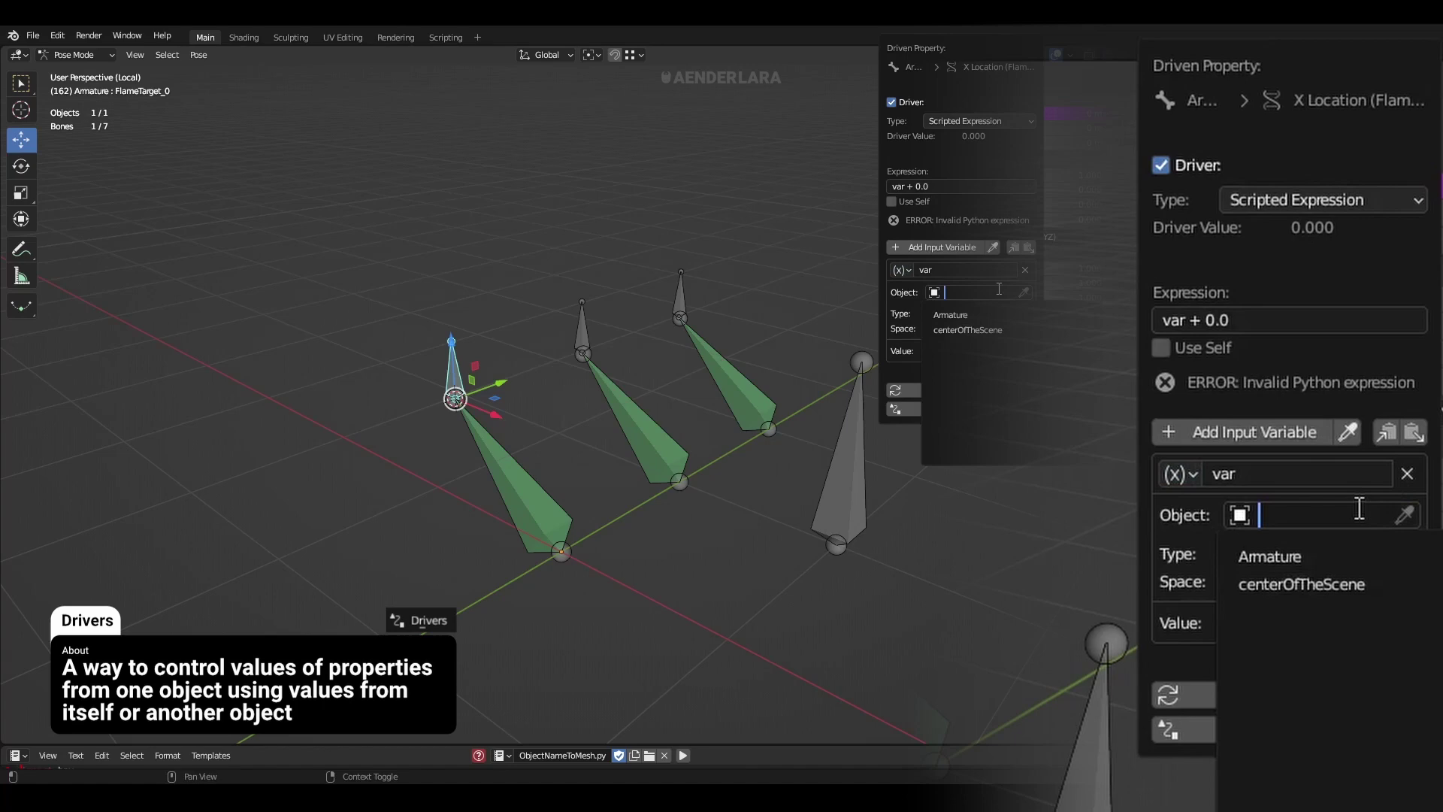
{"action": "left_click", "coordinate": [1311, 554]}
Set the driver variable to read FlameController's X Location in Local Space
{"action": "left_click", "coordinate": [1294, 516]}
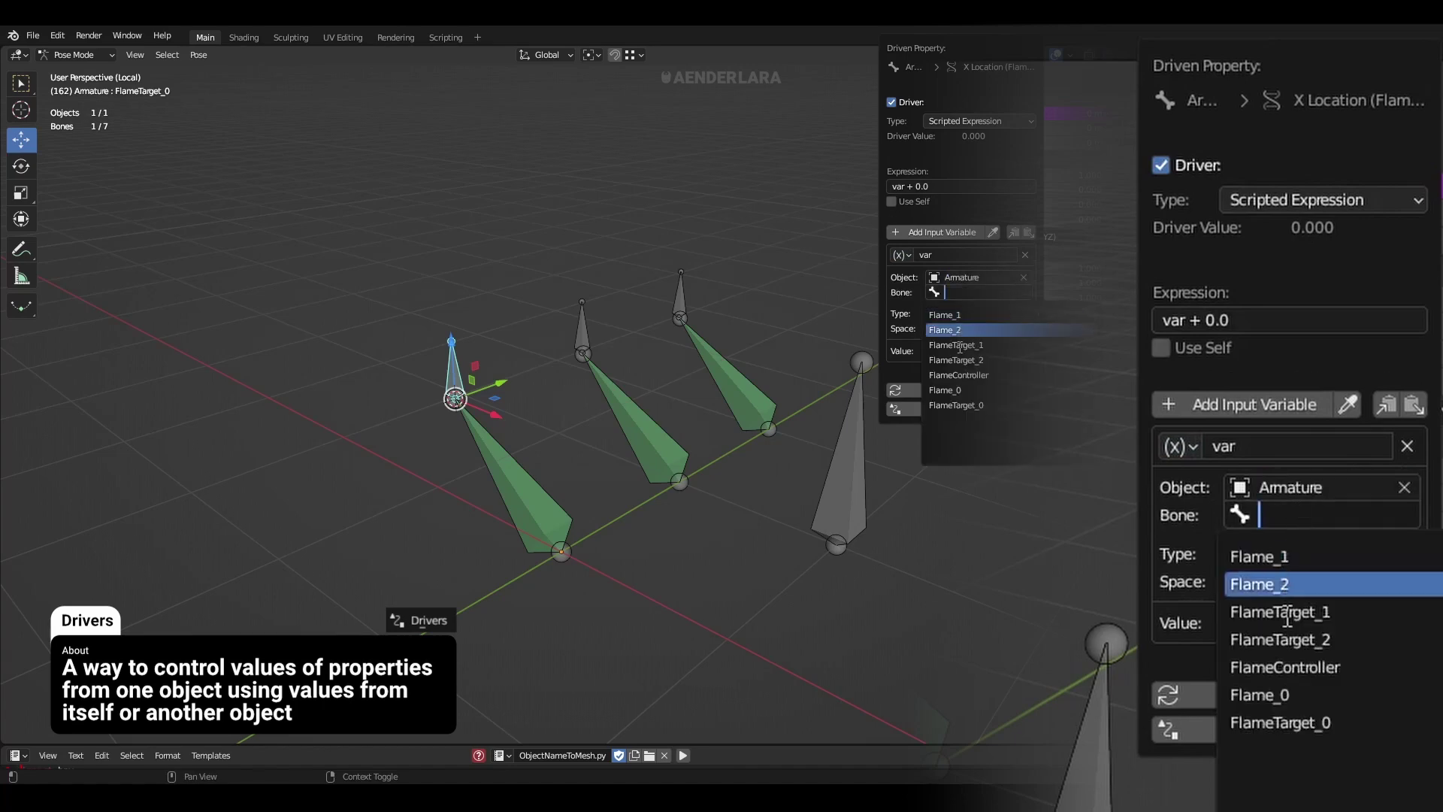
{"action": "left_click", "coordinate": [1284, 666]}
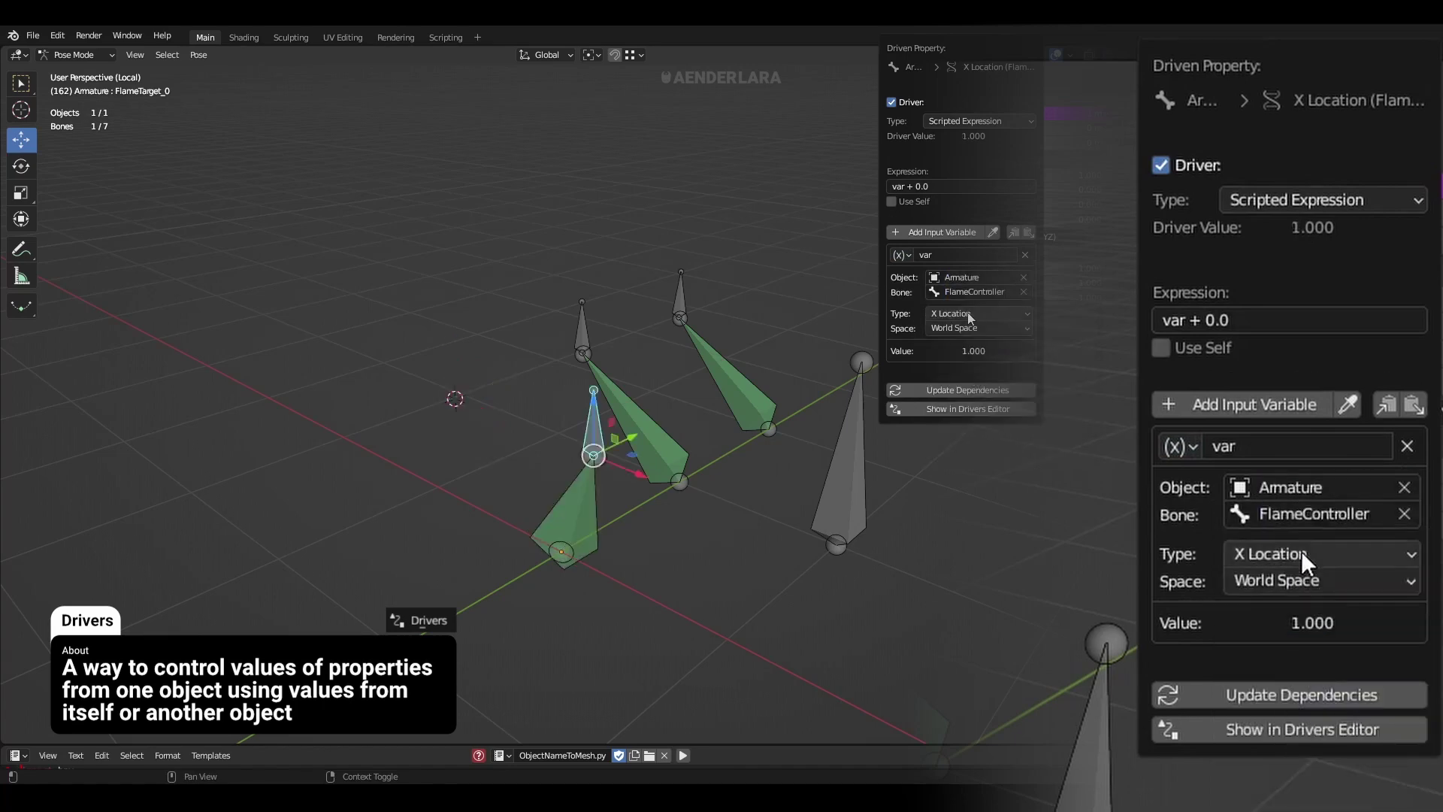
{"action": "left_click", "coordinate": [1301, 551]}
{"action": "left_click", "coordinate": [1288, 581]}
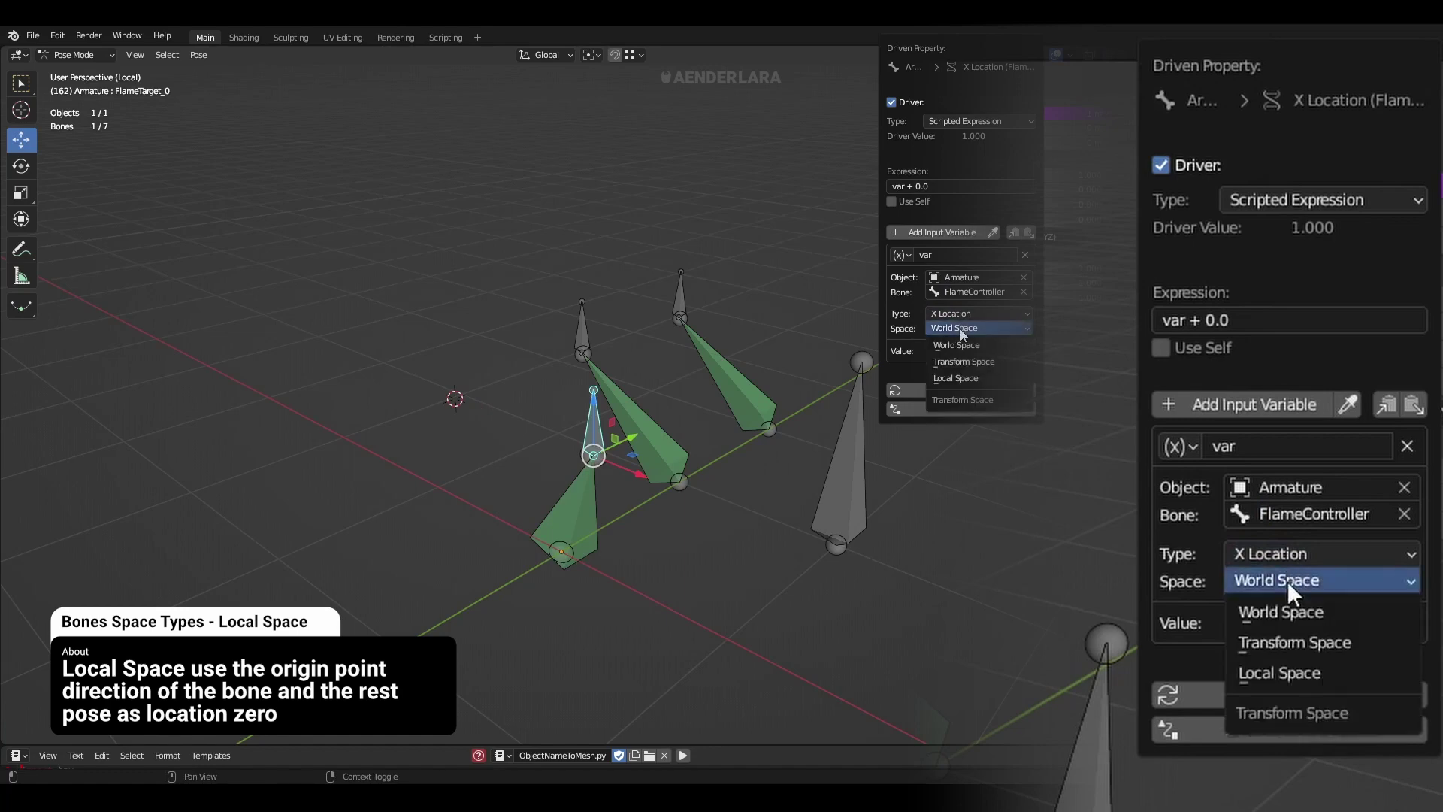
{"action": "left_click", "coordinate": [1282, 670]}
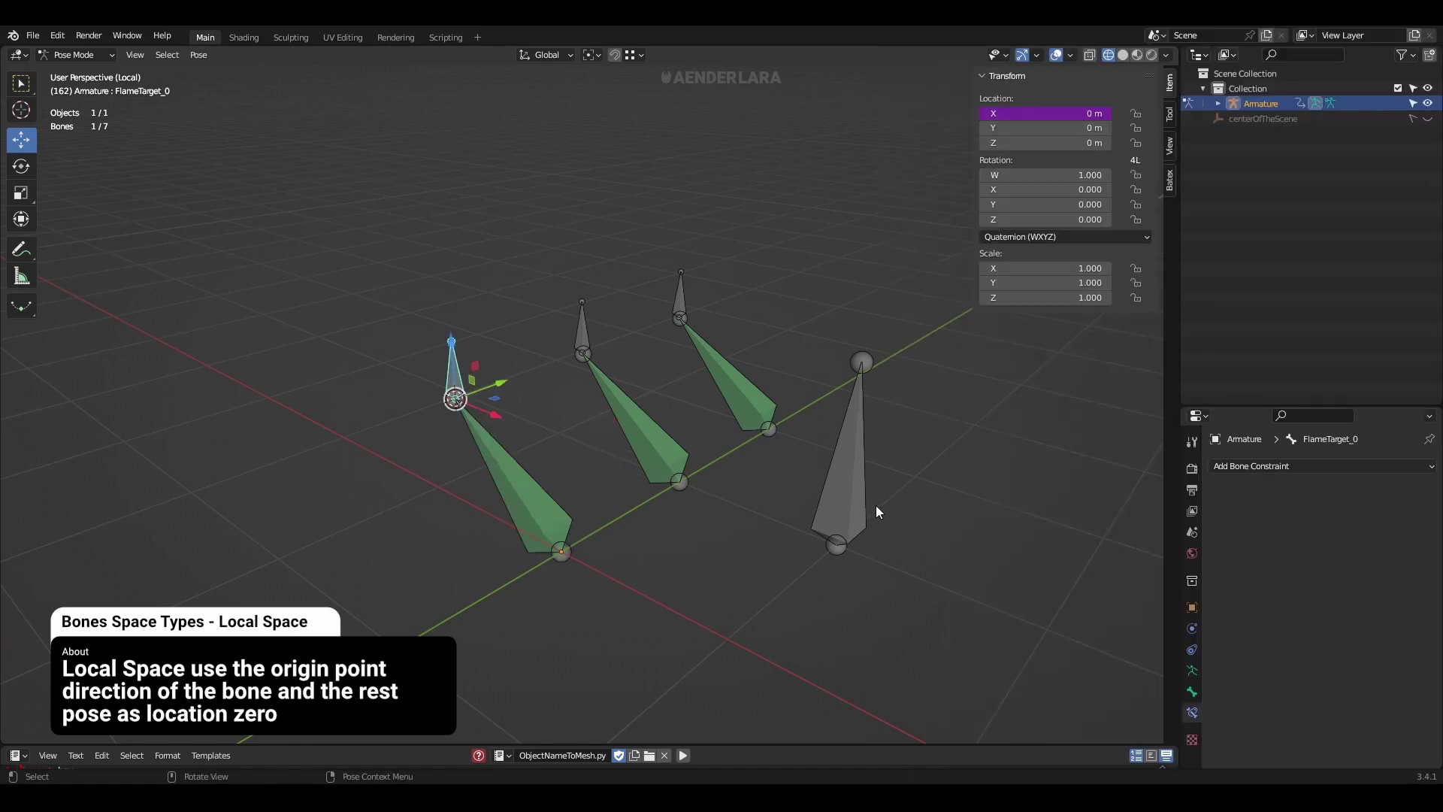
Test-move FlameController to check the driver, then undo the move
{"action": "left_click", "coordinate": [840, 536]}
{"action": "key", "text": "g"}
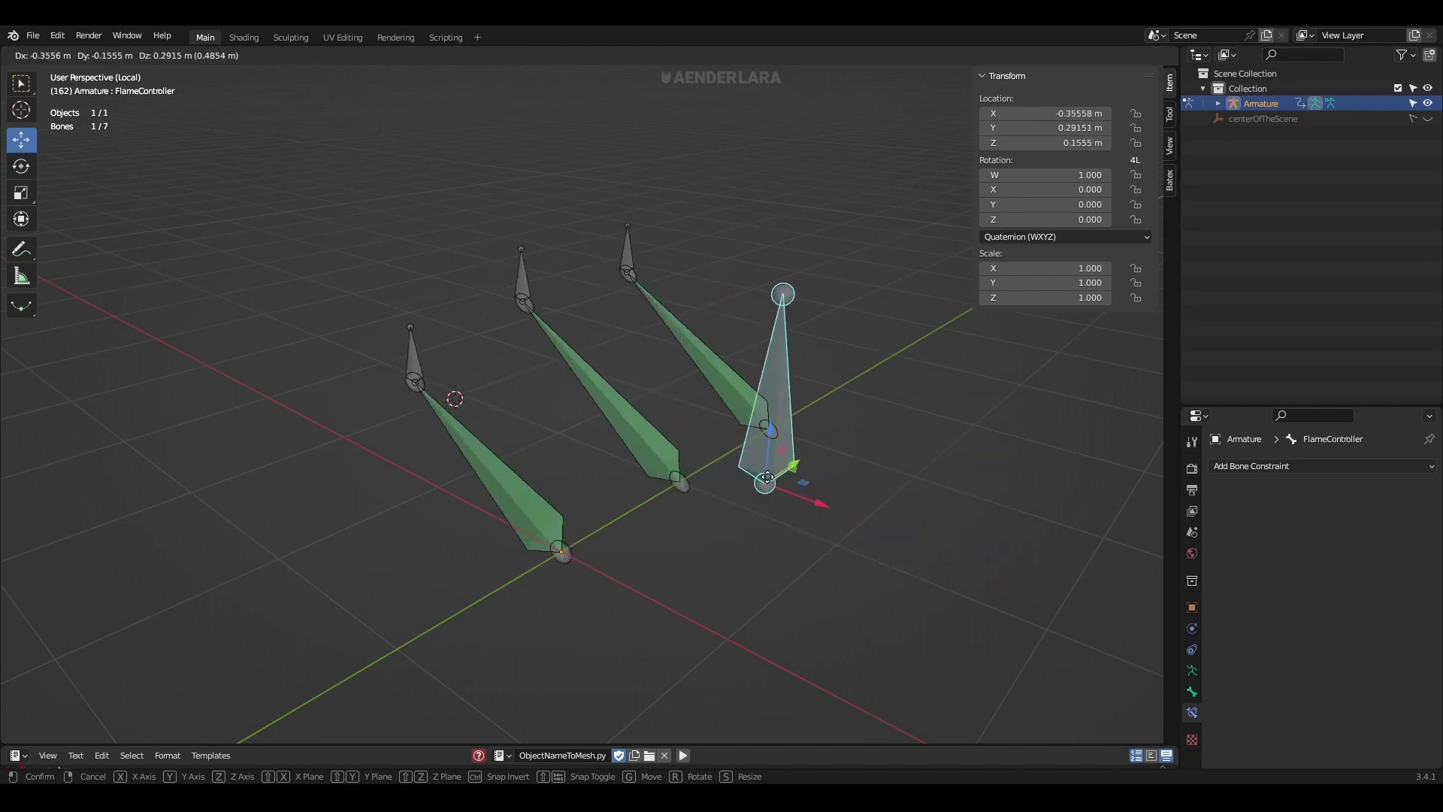
{"action": "left_click", "coordinate": [765, 479]}
{"action": "key", "text": "ctrl+z"}
Copy the middle target bone's location driver and paste it onto FlameTarget_0
{"action": "left_click", "coordinate": [577, 331]}
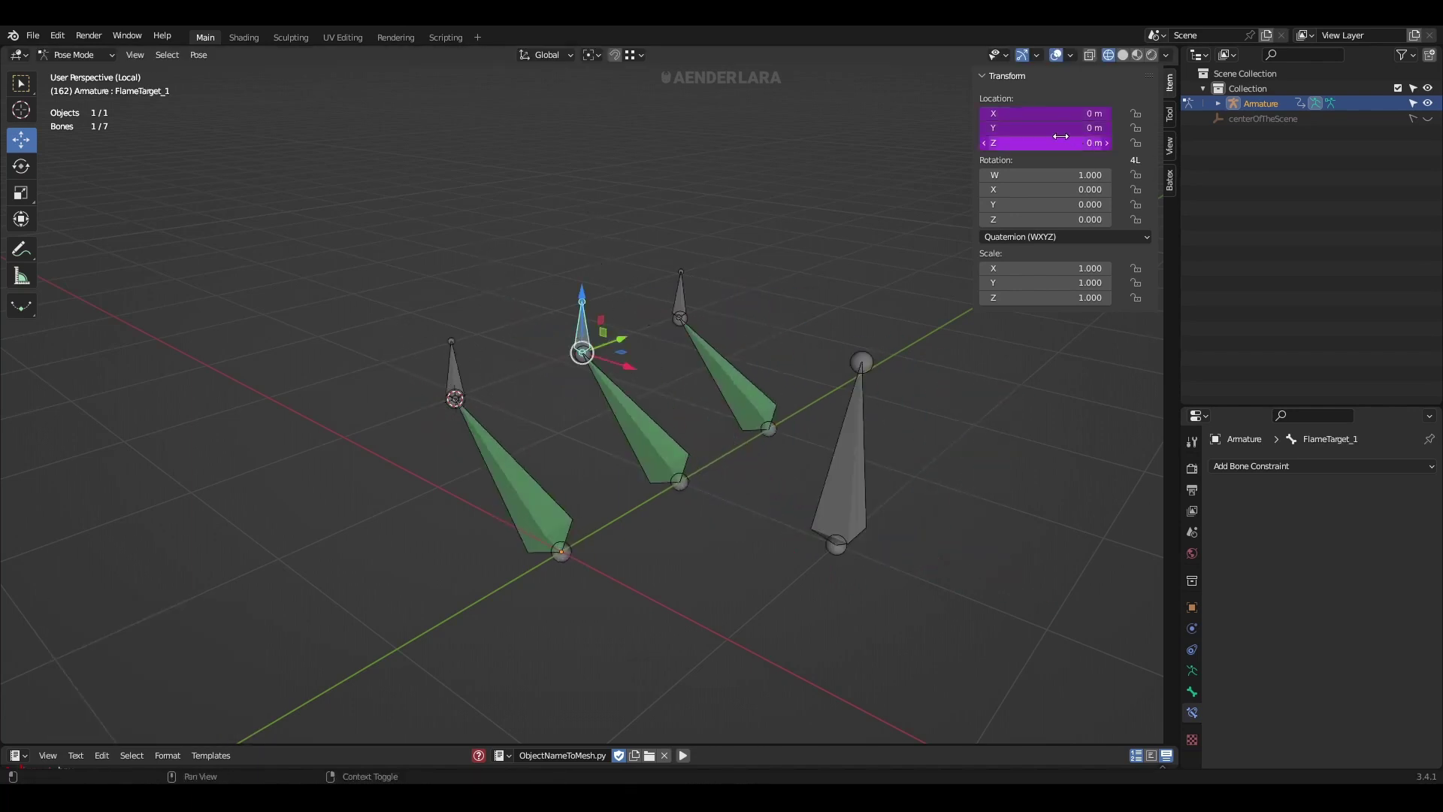
{"action": "right_click", "coordinate": [978, 126]}
{"action": "left_click", "coordinate": [983, 108]}
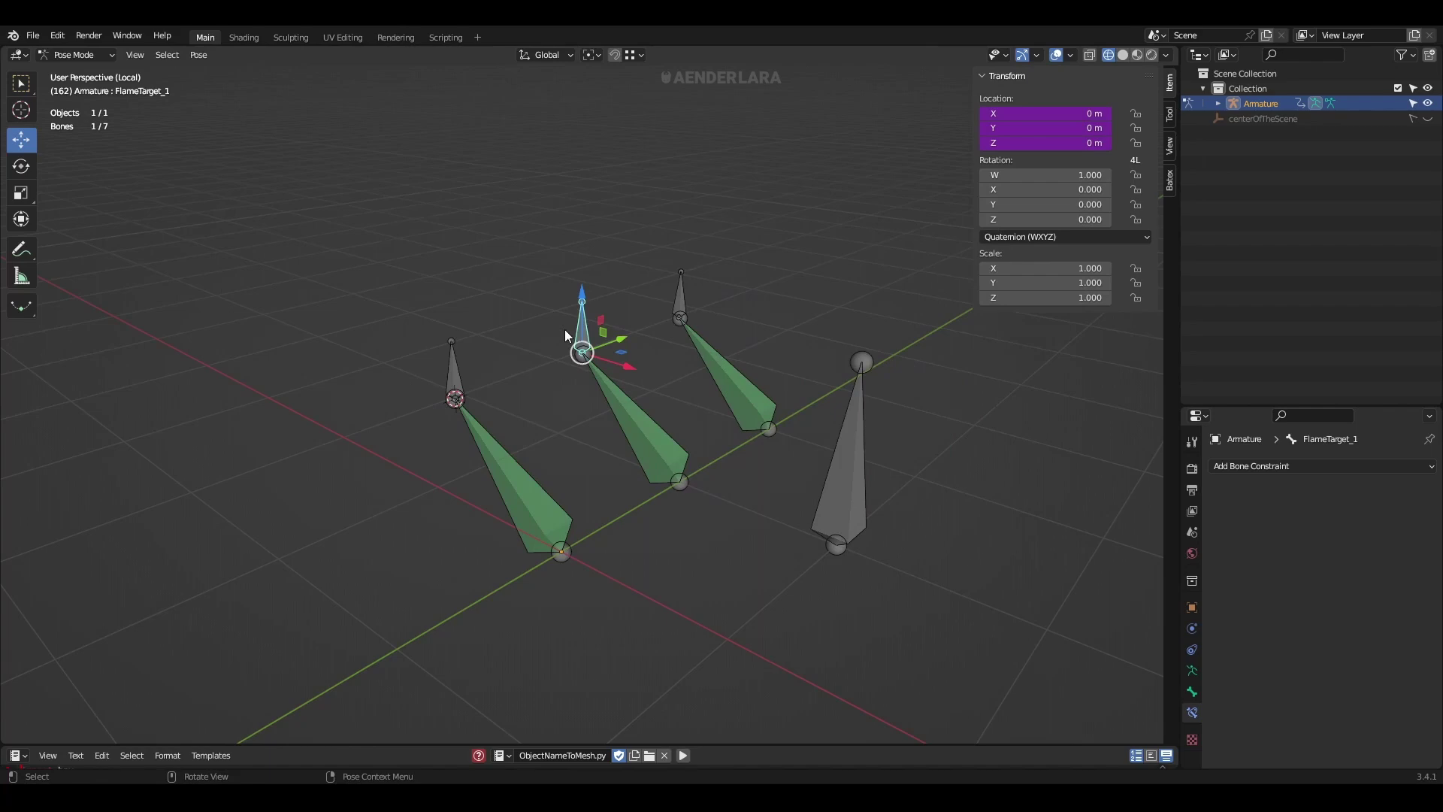
{"action": "left_click", "coordinate": [452, 371]}
{"action": "right_click", "coordinate": [980, 126]}
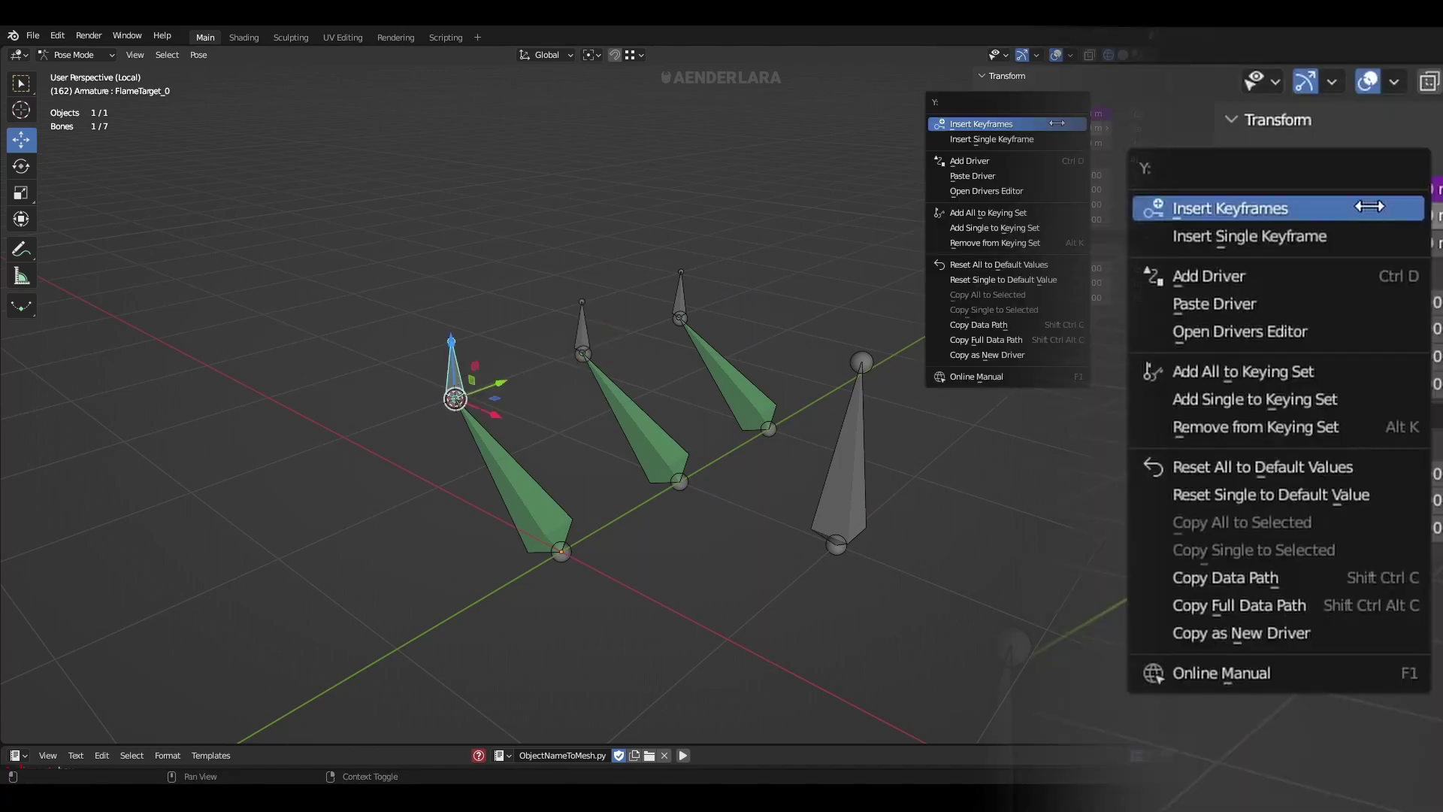
{"action": "left_click", "coordinate": [971, 177]}
Copy the remaining driver onto FlameTarget_0's Z location, then test-move FlameController
{"action": "left_click", "coordinate": [584, 349]}
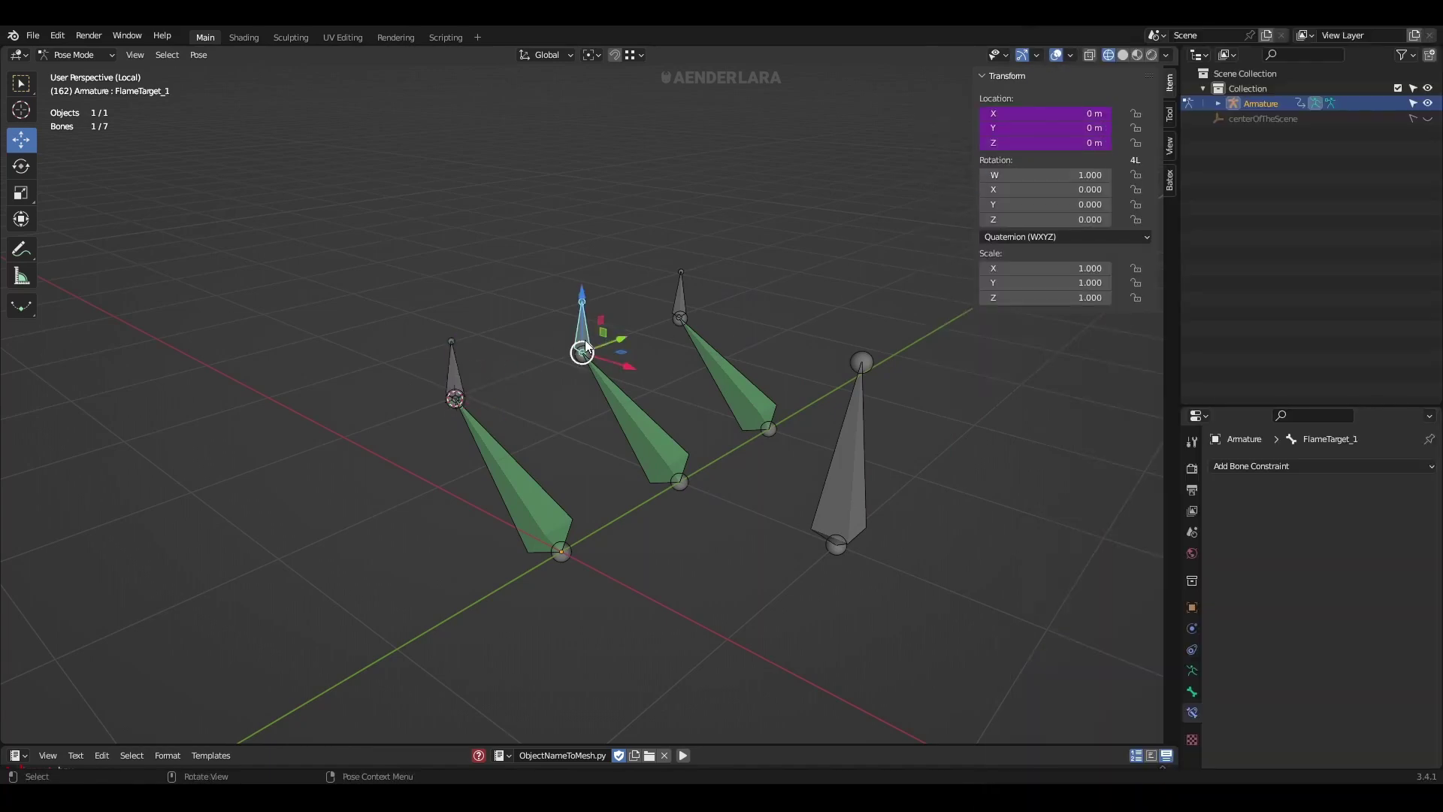
{"action": "right_click", "coordinate": [1031, 144]}
{"action": "left_click", "coordinate": [966, 135]}
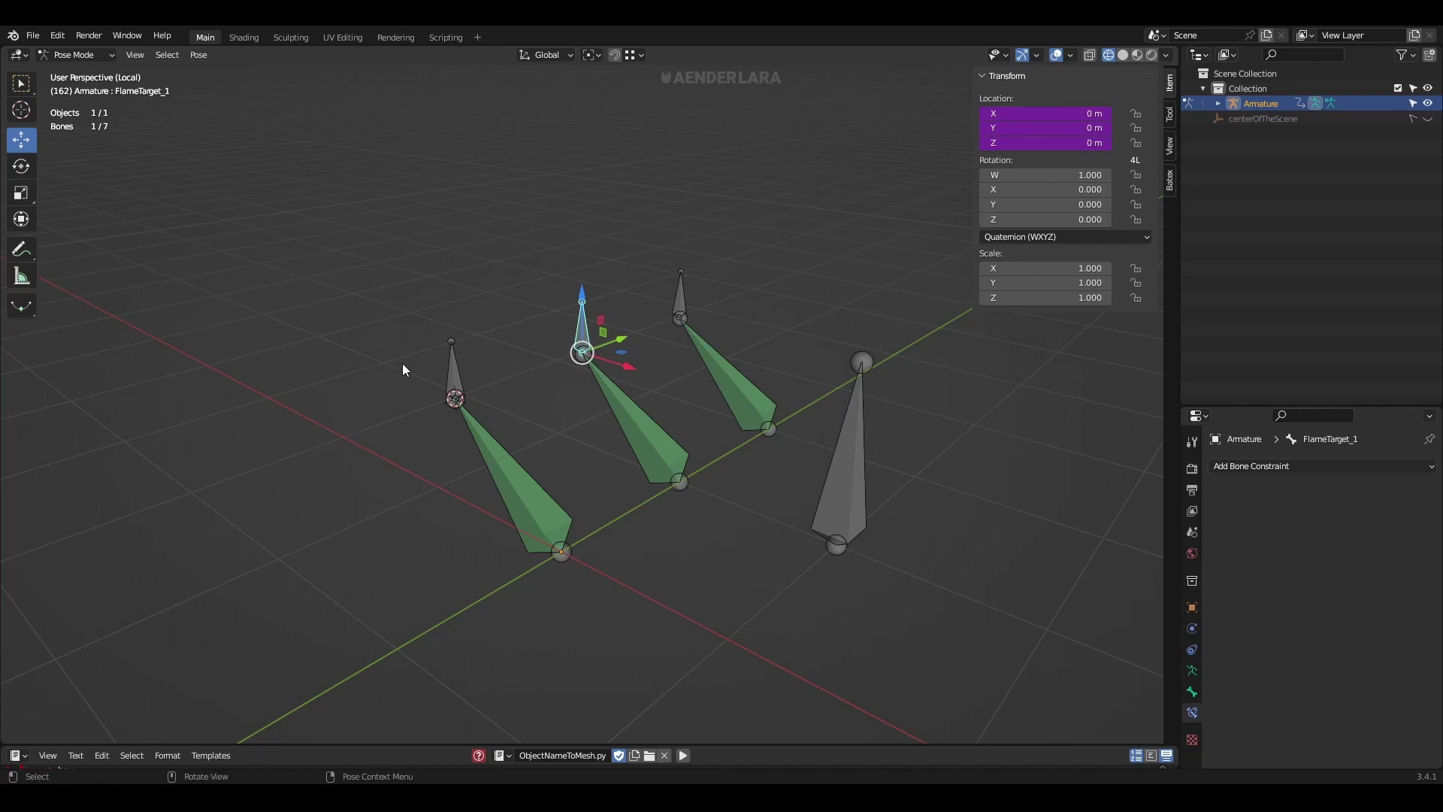
{"action": "left_click", "coordinate": [449, 372]}
{"action": "right_click", "coordinate": [1032, 144]}
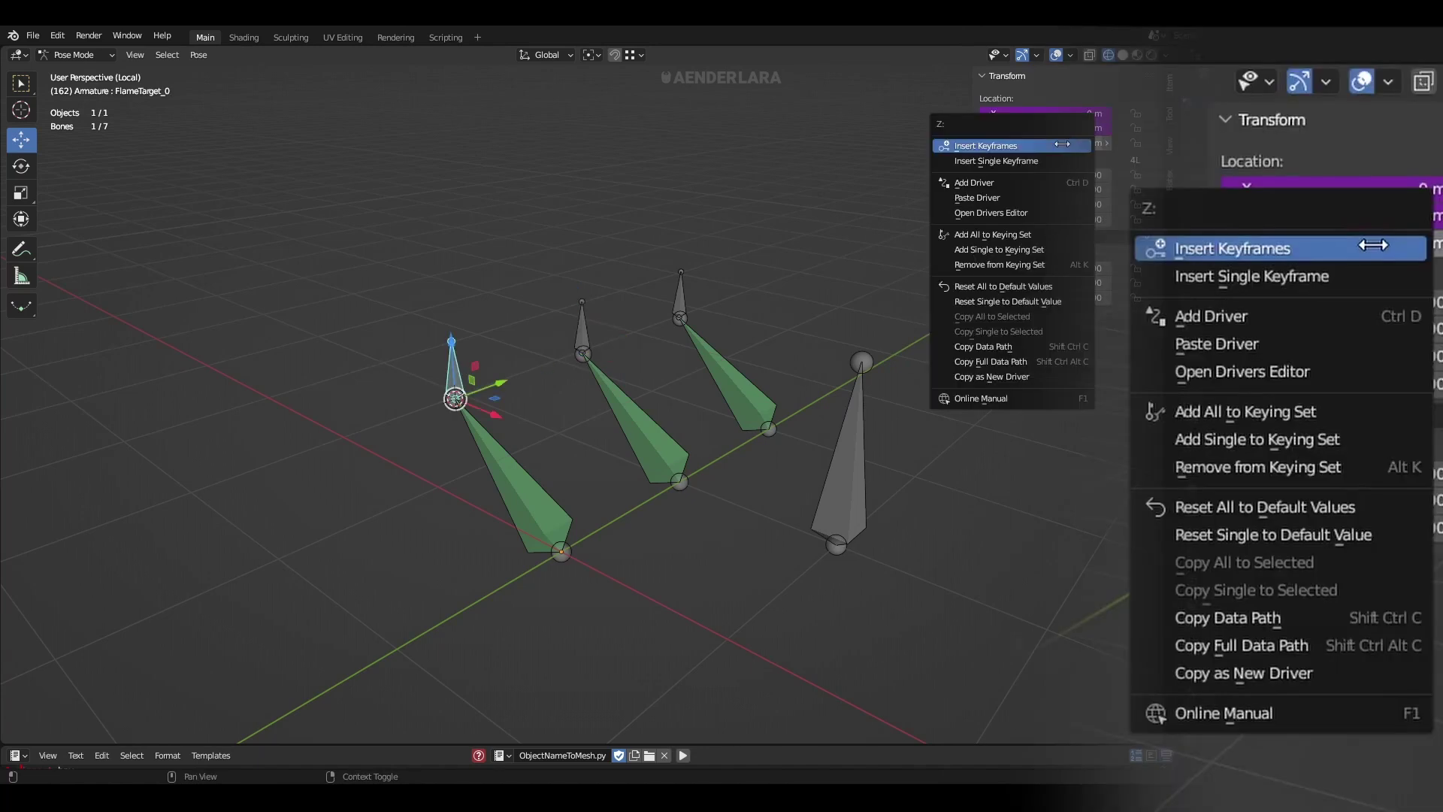
{"action": "left_click", "coordinate": [976, 198]}
{"action": "left_click", "coordinate": [877, 498]}
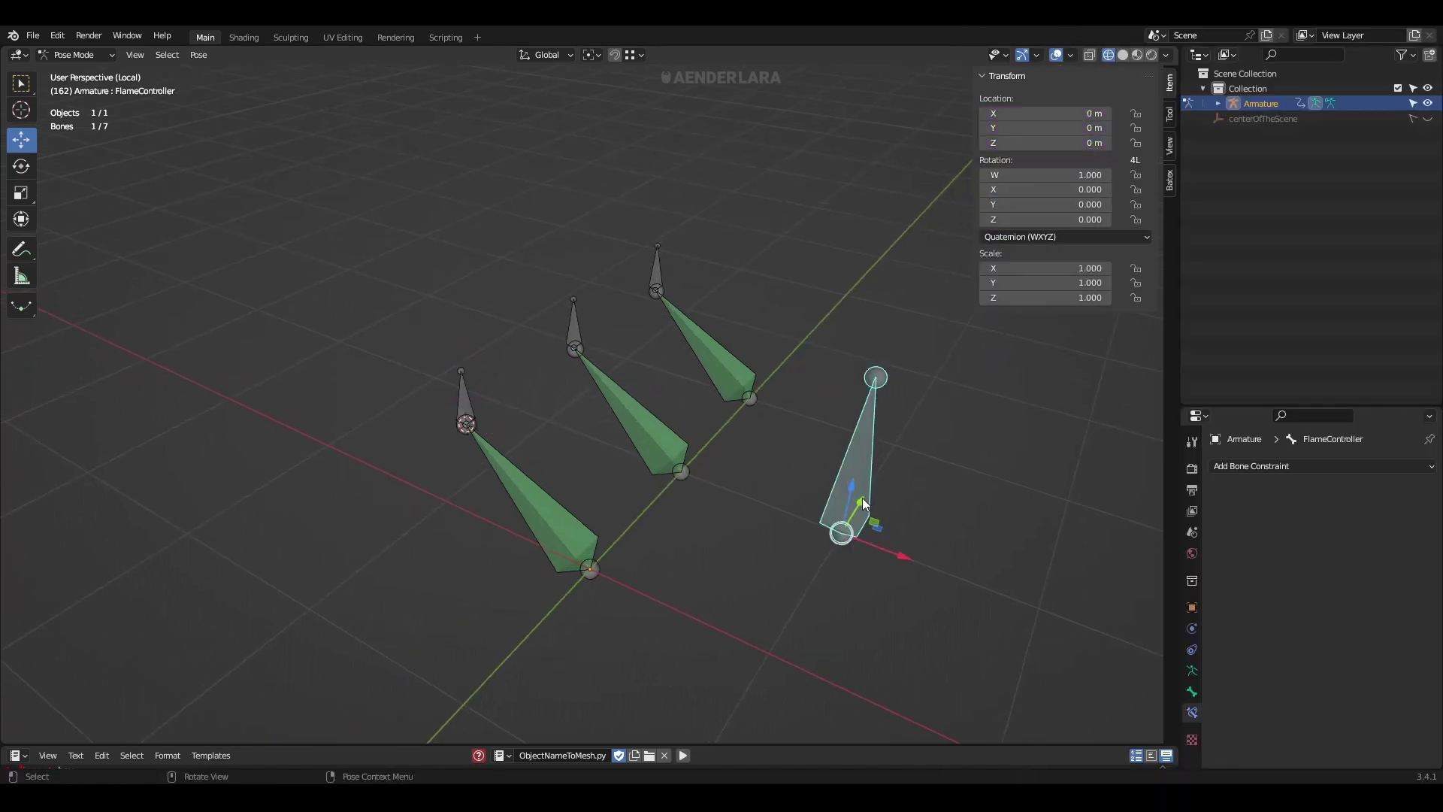
{"action": "left_click_drag", "start_coordinate": [841, 535], "coordinate": [776, 452]}
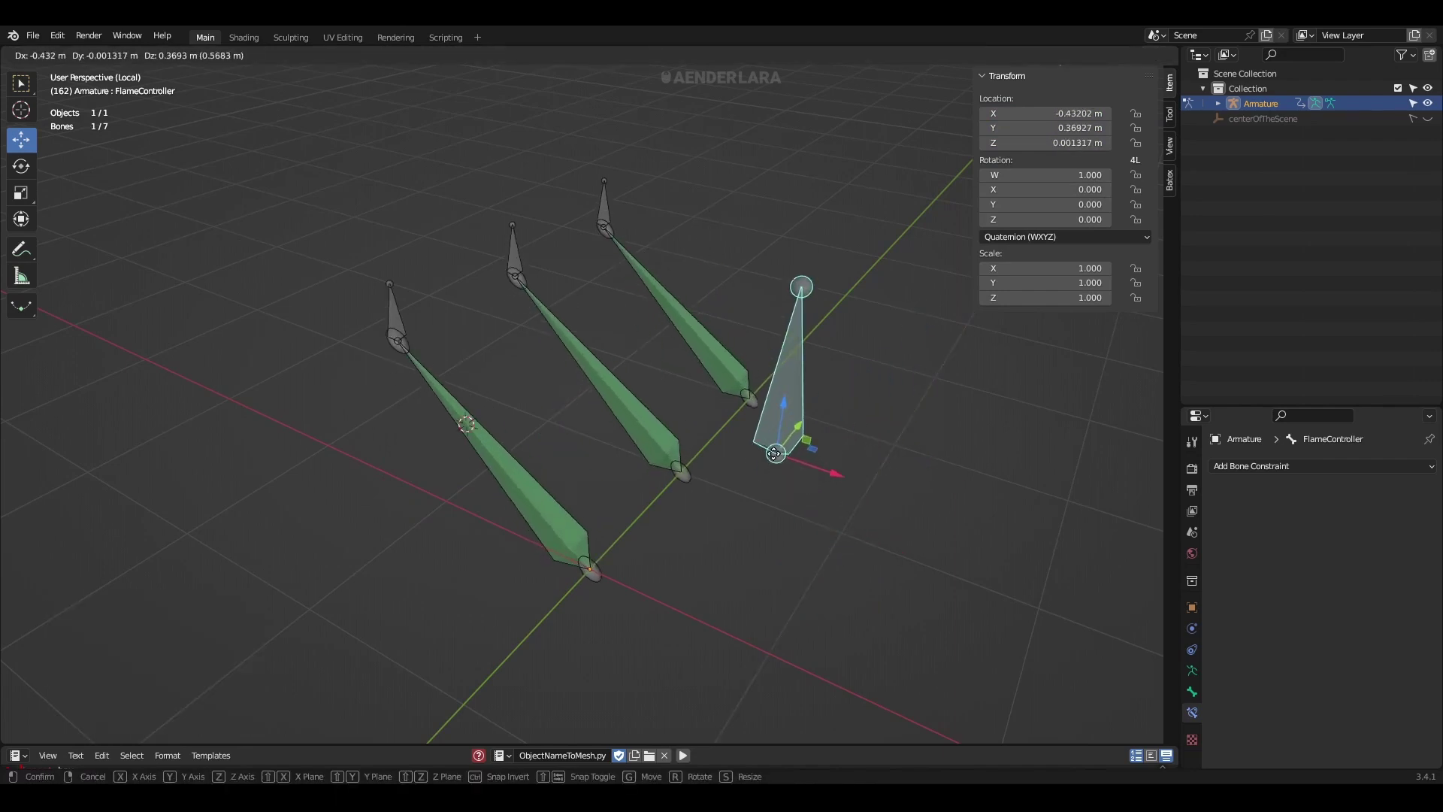
{"action": "key", "text": "Escape"}
Set FlameTarget_0's X, Y and Z location driver key values to 0.1
{"action": "left_click", "coordinate": [466, 420]}
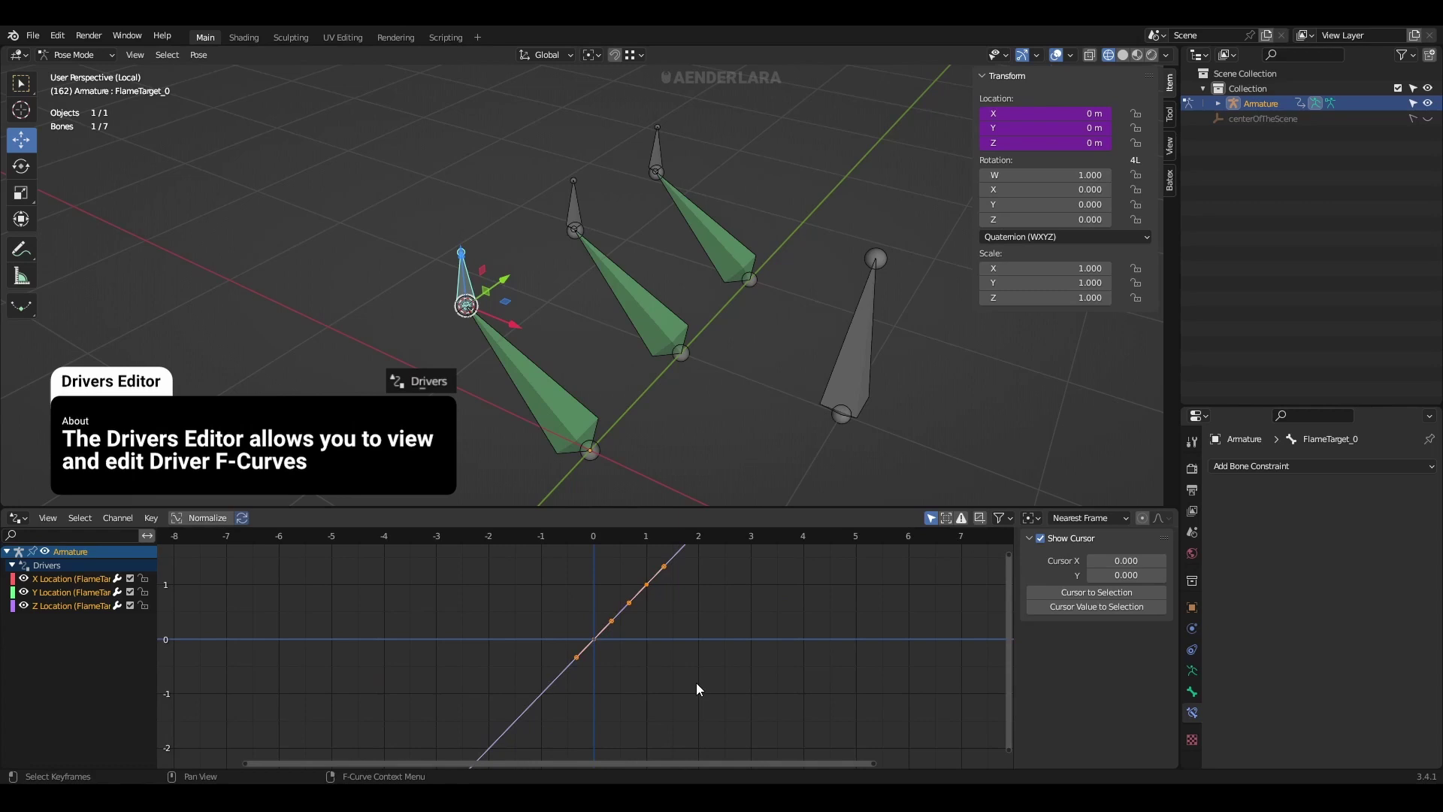
{"action": "scroll", "coordinate": [696, 682], "scroll_direction": "up", "scroll_amount": 2}
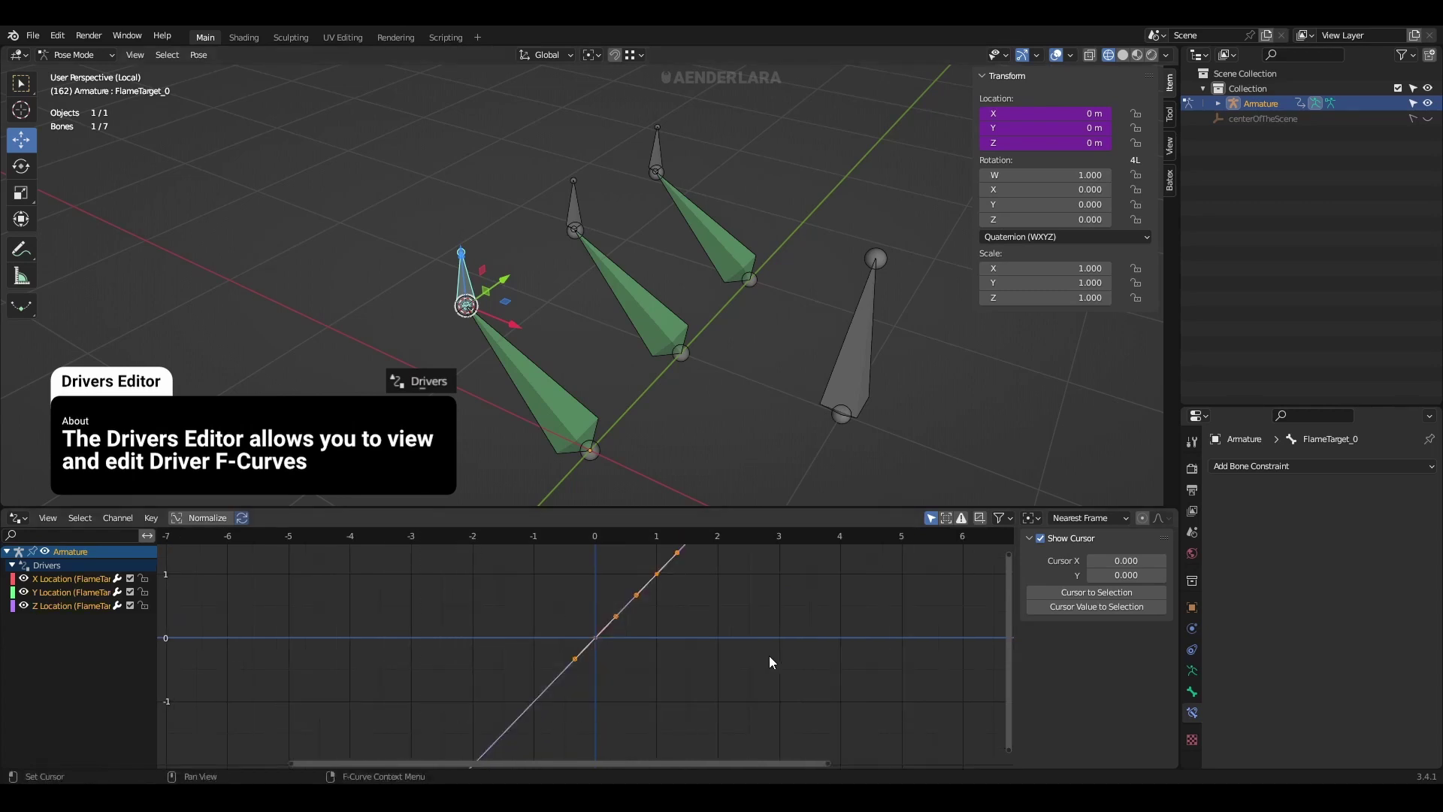
{"action": "left_click", "coordinate": [653, 576]}
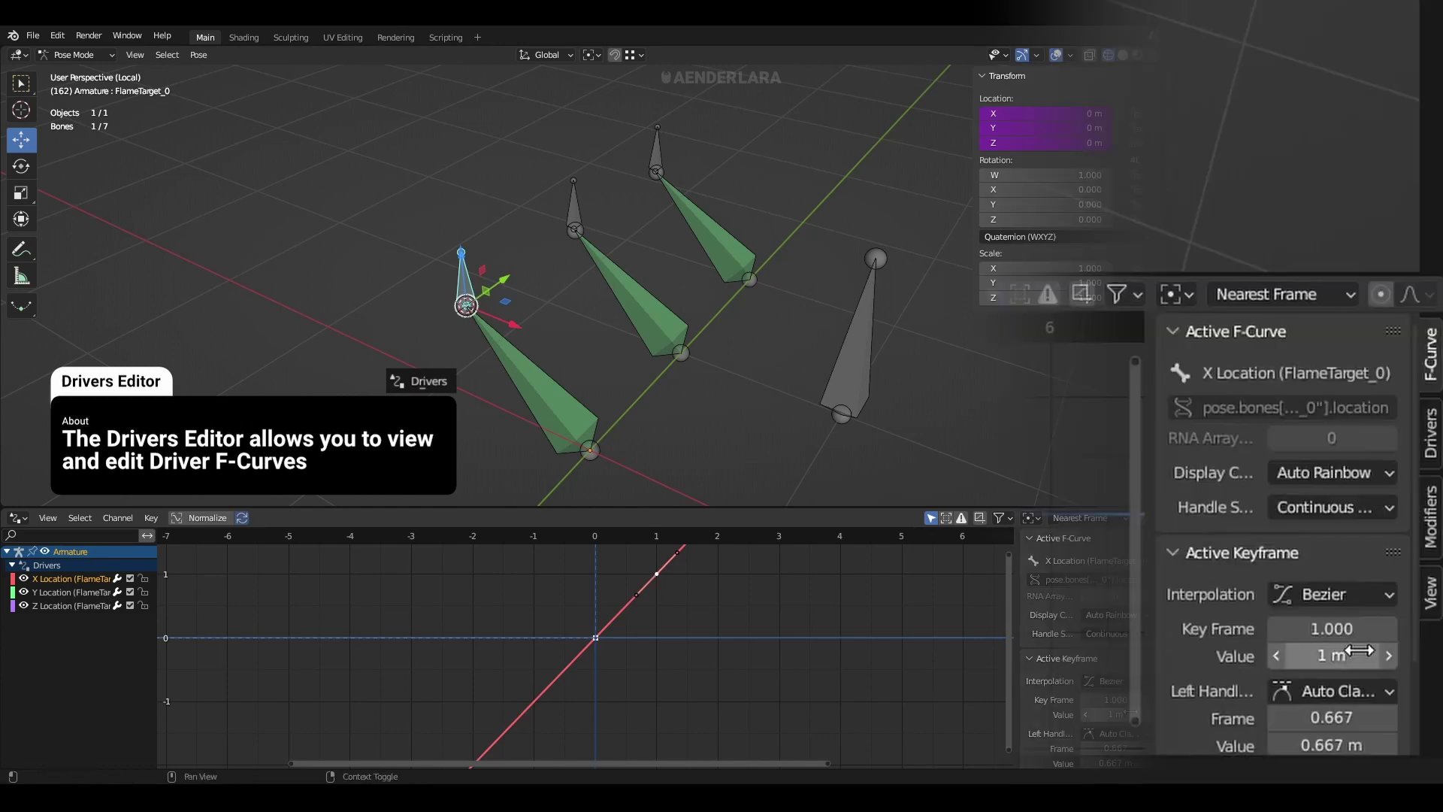
{"action": "scroll", "coordinate": [1127, 659], "scroll_direction": "down", "scroll_amount": 2}
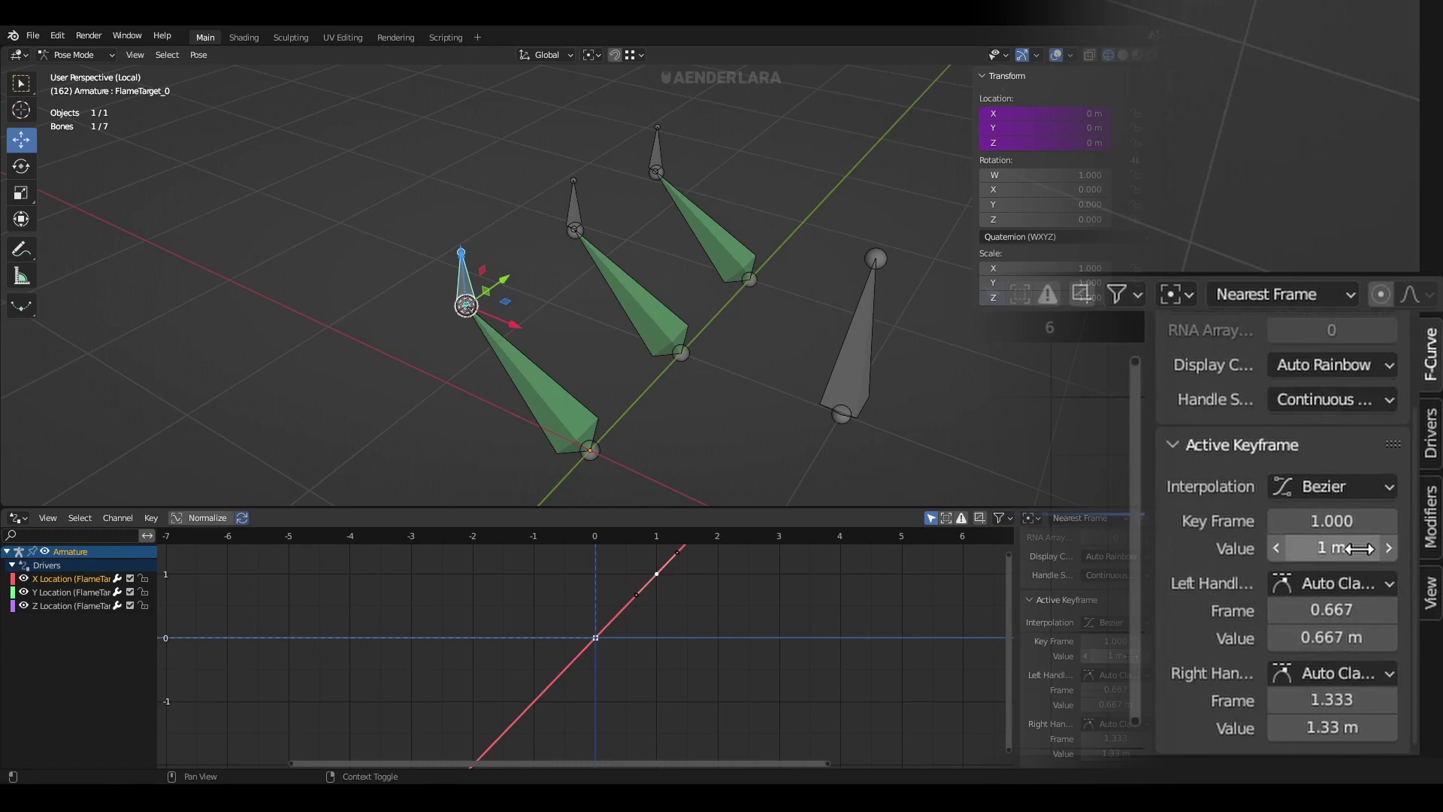
{"action": "left_click", "coordinate": [1347, 548]}
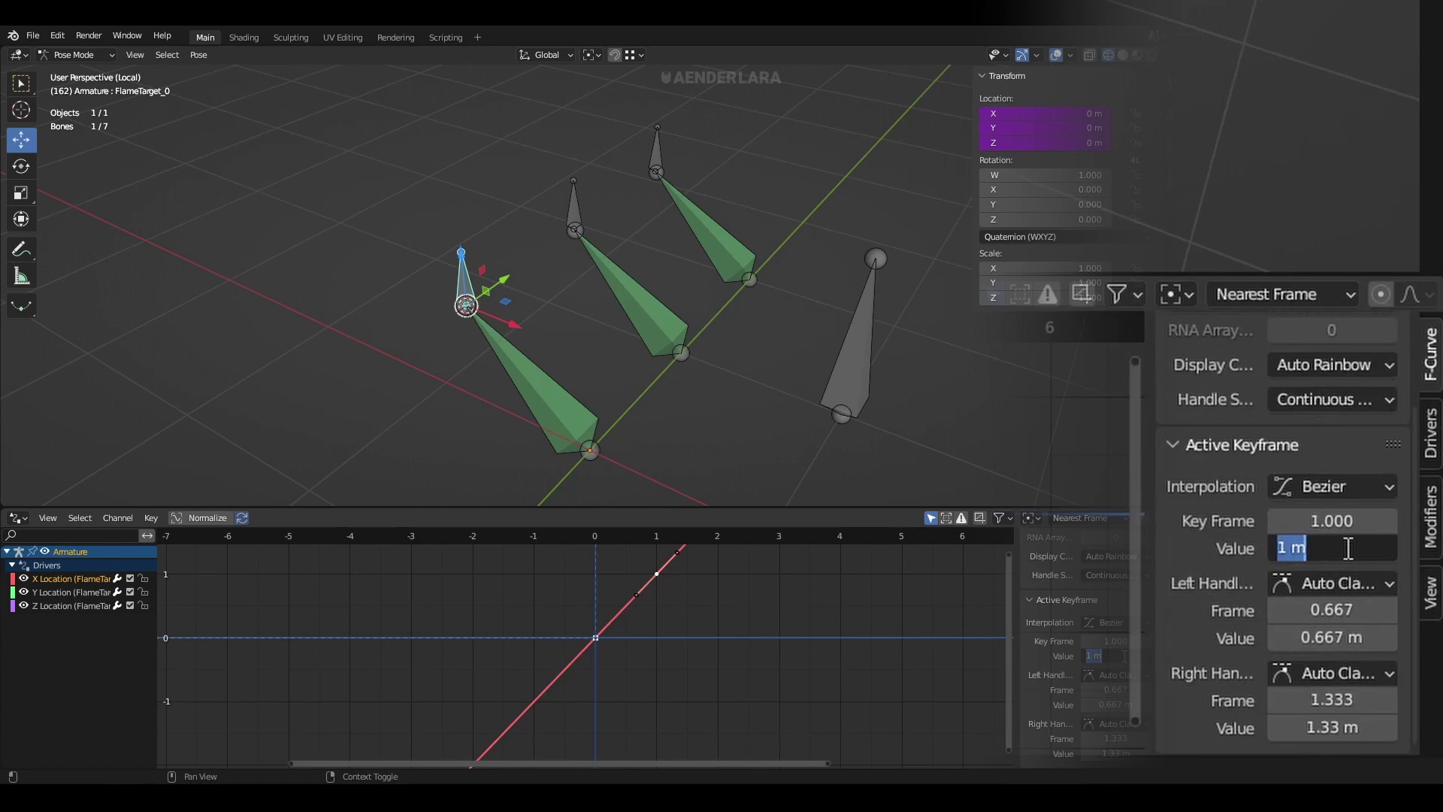
{"action": "type", "text": ".1"}
{"action": "key", "text": "Return"}
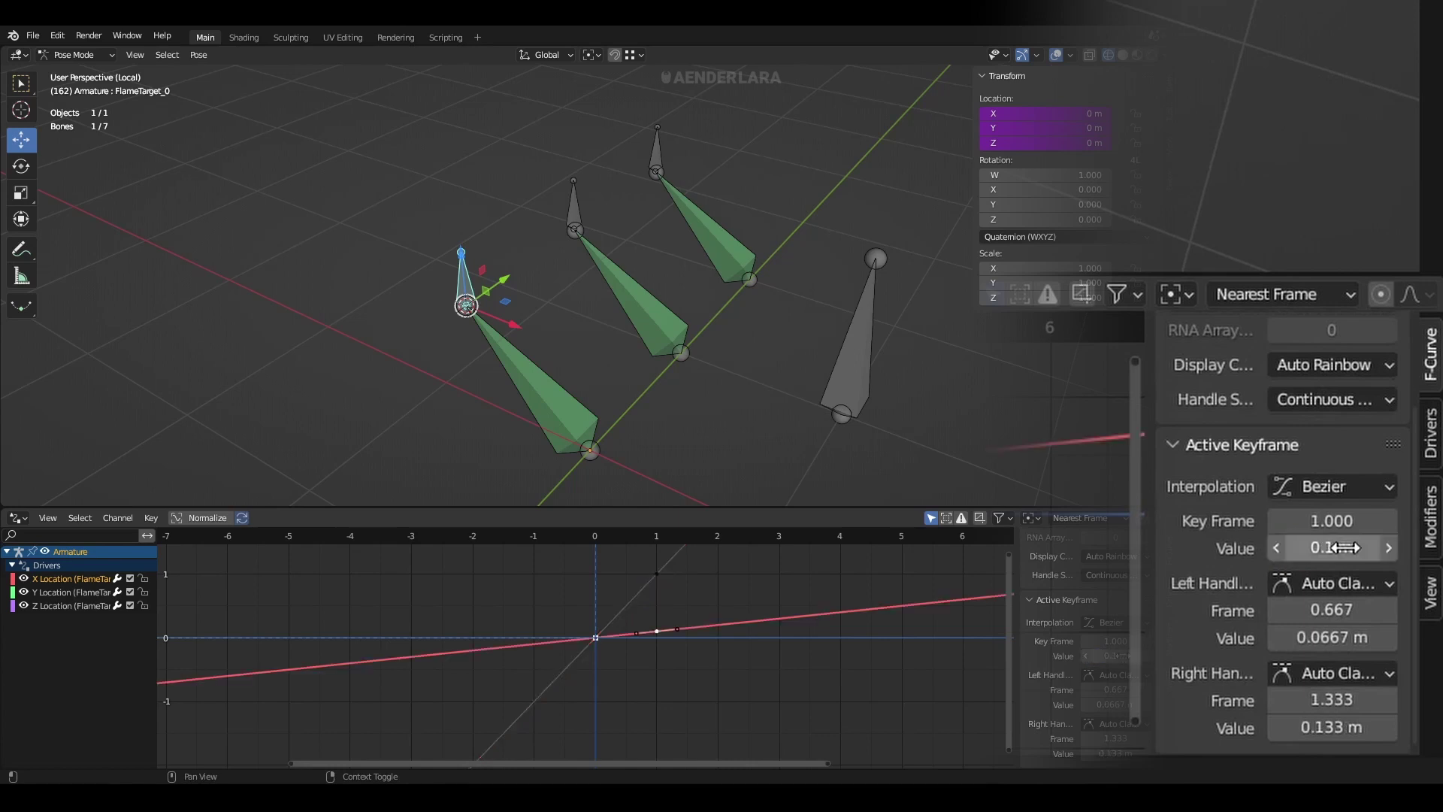
{"action": "left_click", "coordinate": [653, 574]}
{"action": "left_click", "coordinate": [1345, 547]}
{"action": "type", "text": ".1"}
{"action": "key", "text": "Return"}
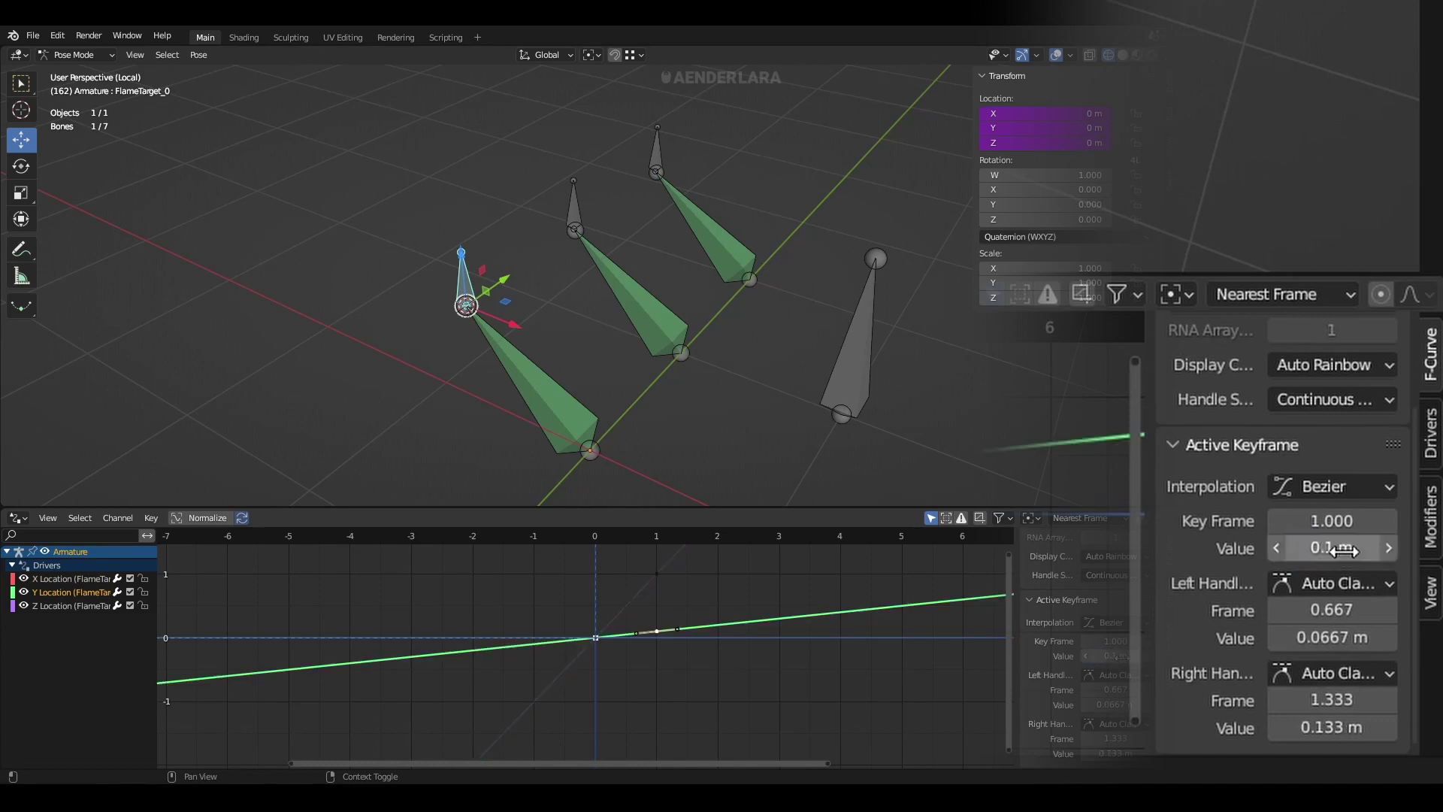
{"action": "left_click", "coordinate": [658, 575]}
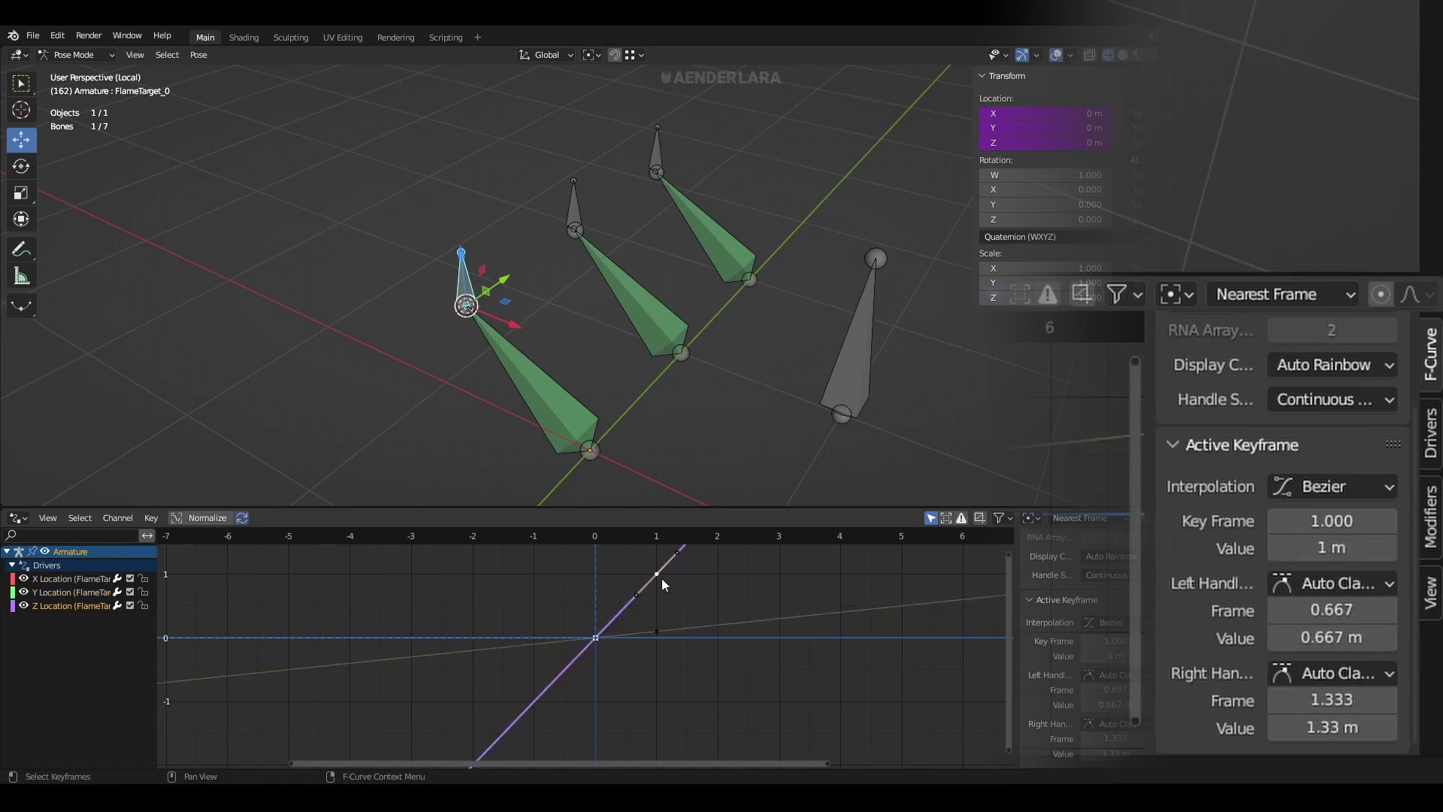
{"action": "left_click", "coordinate": [1313, 547]}
{"action": "type", "text": ".1"}
{"action": "key", "text": "Return"}
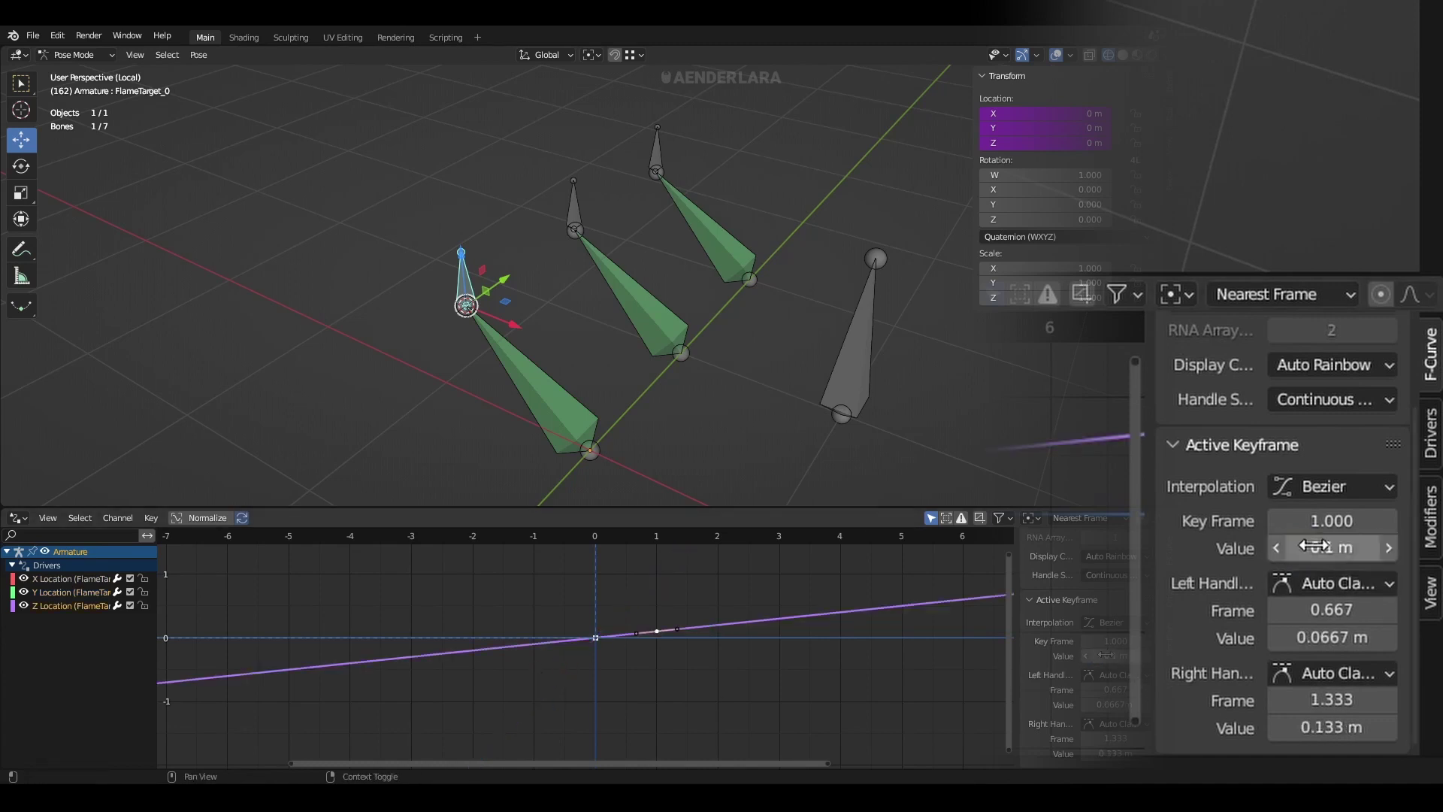
Set the middle target bone's location driver key values to 0.1
{"action": "left_click", "coordinate": [574, 231]}
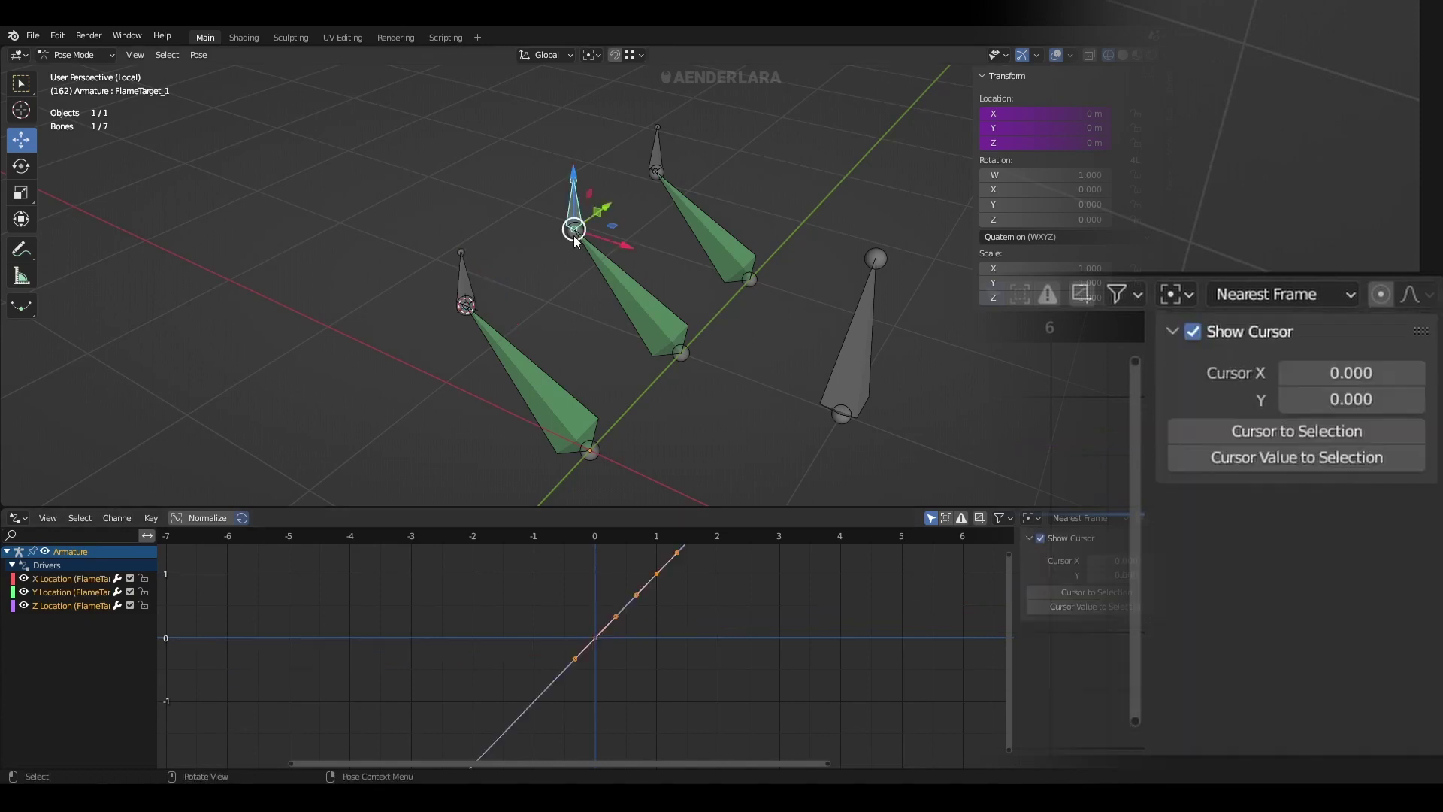
{"action": "left_click", "coordinate": [656, 575]}
{"action": "left_click", "coordinate": [1110, 714]}
{"action": "type", "text": ".1"}
{"action": "key", "text": "Return"}
{"action": "left_click", "coordinate": [656, 576]}
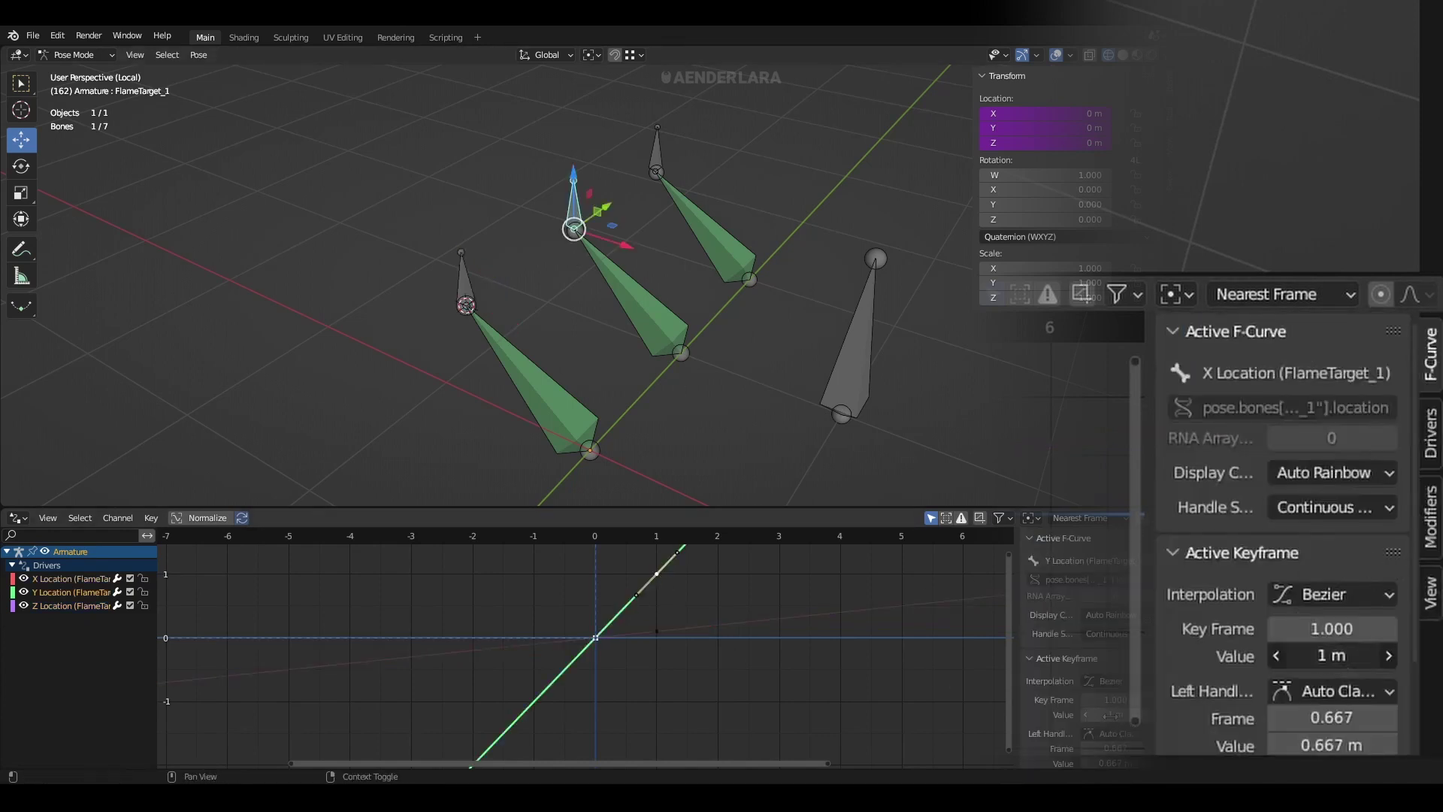
{"action": "type", "text": ".1"}
{"action": "key", "text": "Return"}
Set the right target bone's driver key value to 0.1, then test-move FlameController
{"action": "left_click", "coordinate": [658, 170]}
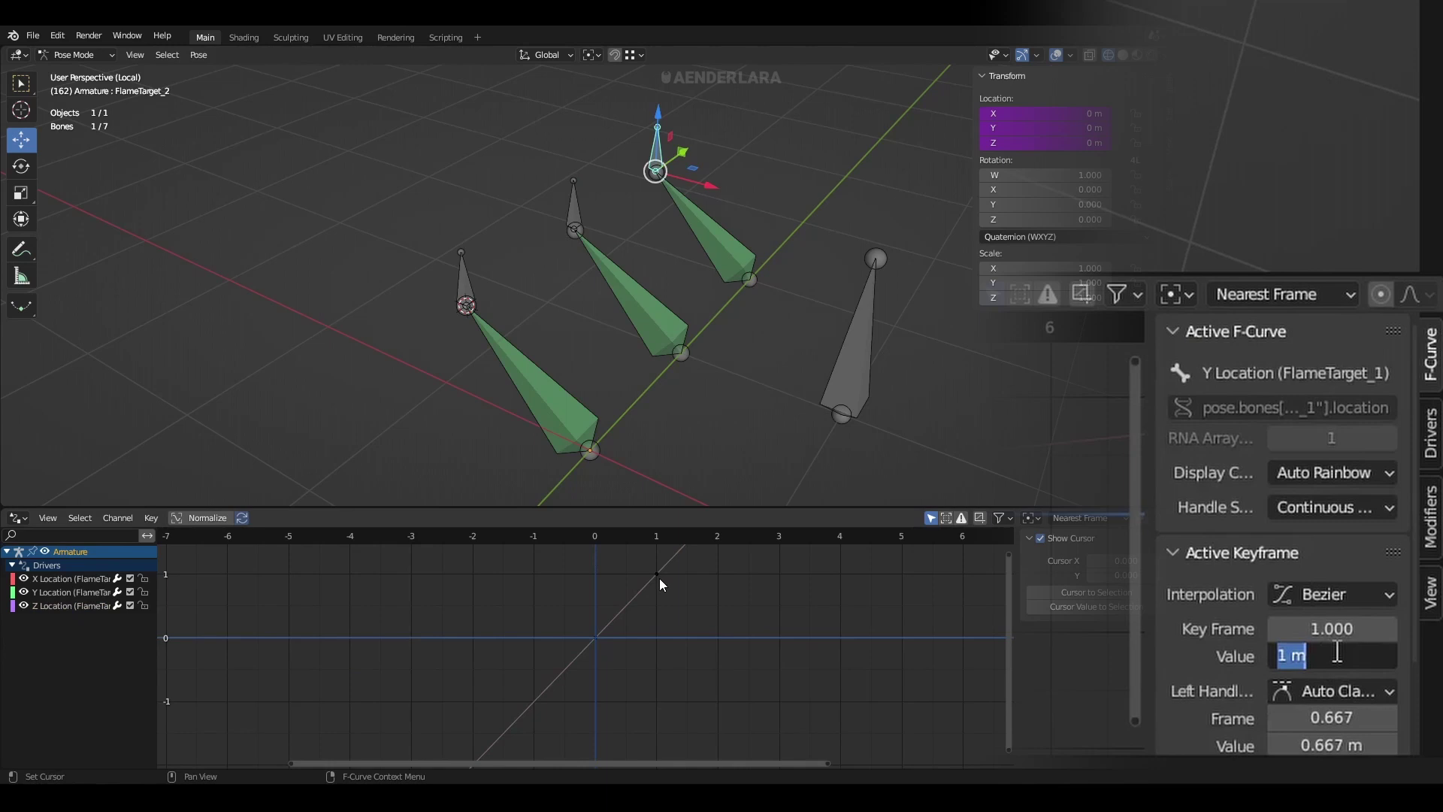
{"action": "left_click", "coordinate": [656, 575]}
{"action": "left_click", "coordinate": [1111, 714]}
{"action": "type", "text": ".1"}
{"action": "key", "text": "Return"}
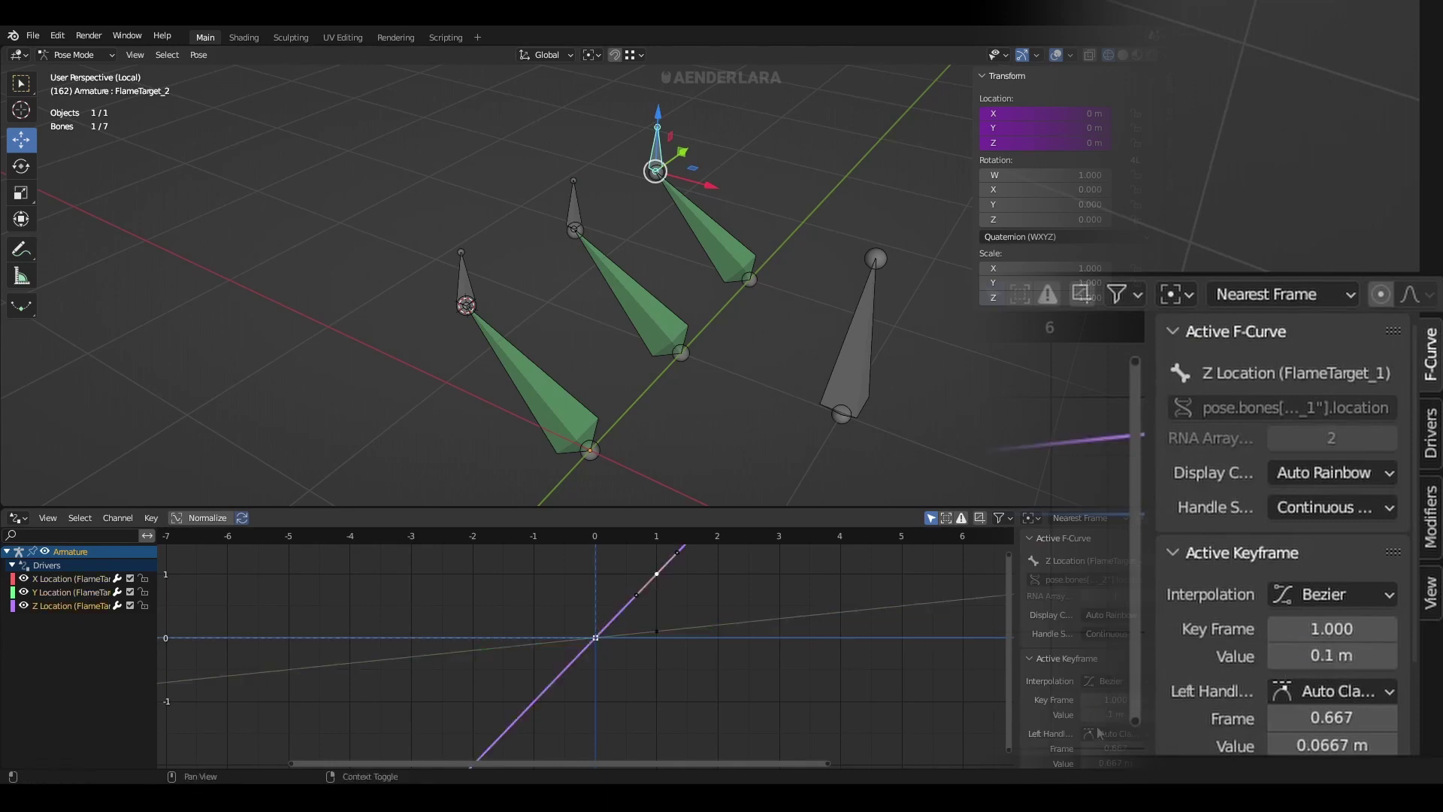
{"action": "left_click", "coordinate": [832, 381]}
{"action": "key", "text": "g"}
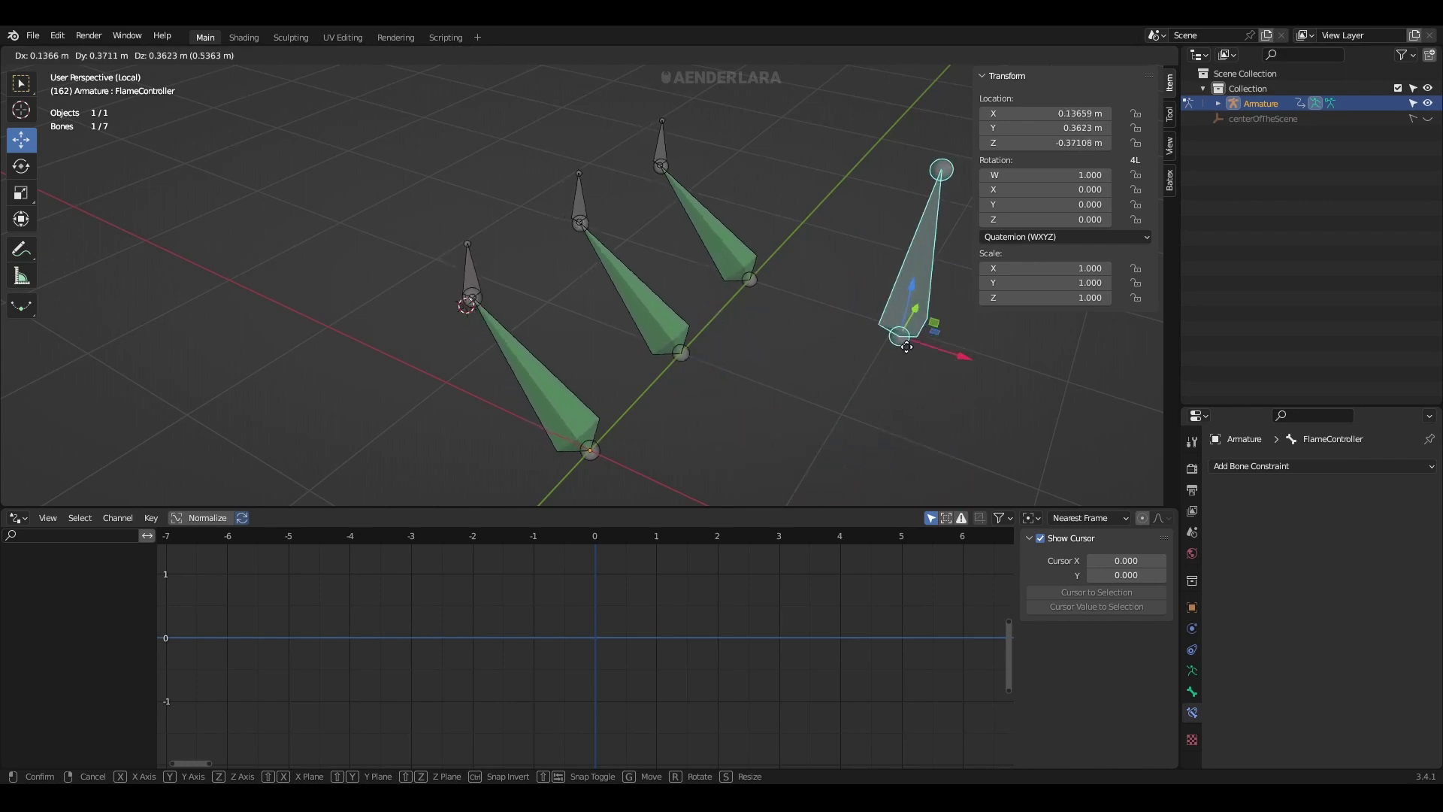
{"action": "left_click", "coordinate": [848, 440]}
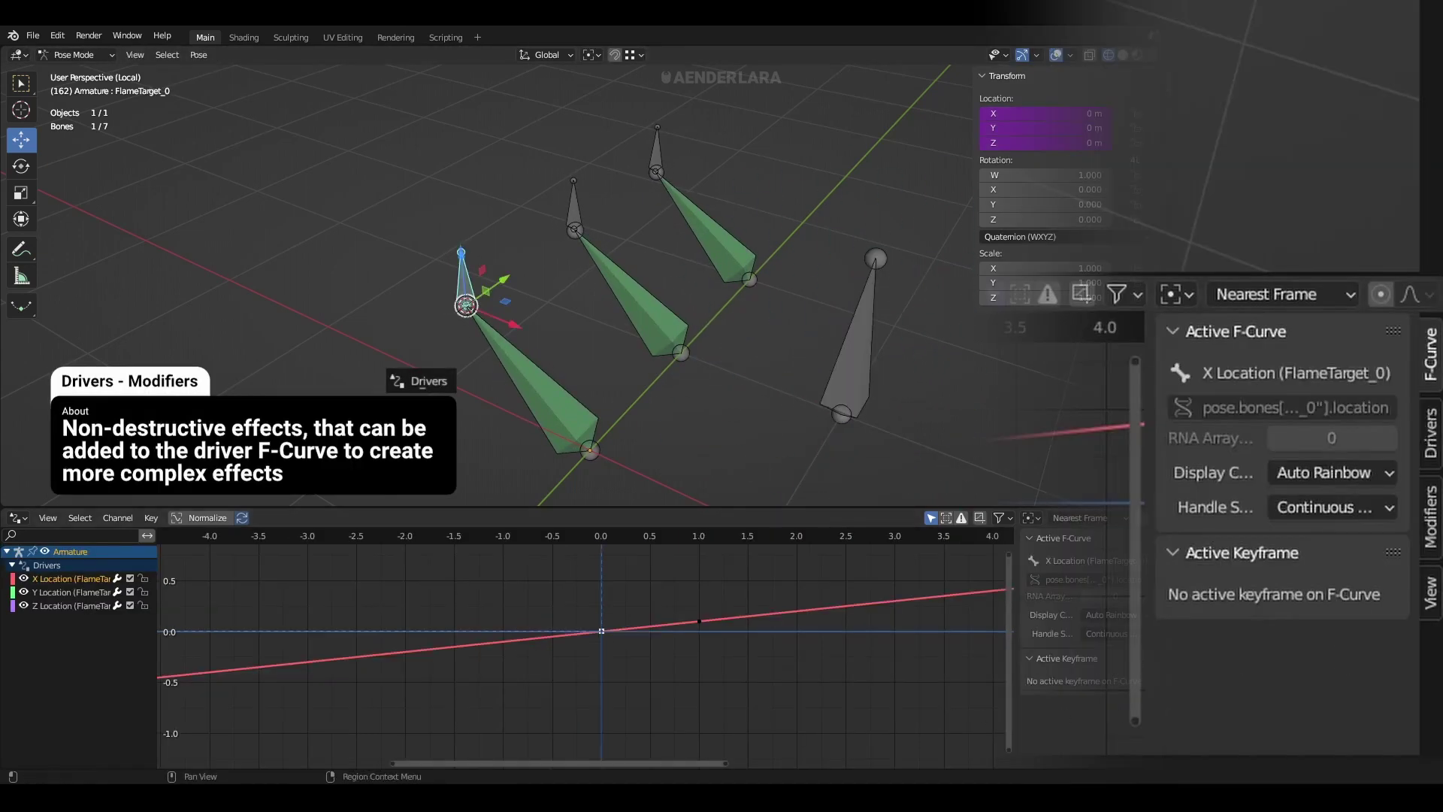
Add a Noise modifier to FlameTarget_0's X location driver with scale 0.1 and strength 0.1
{"action": "left_click", "coordinate": [1439, 518]}
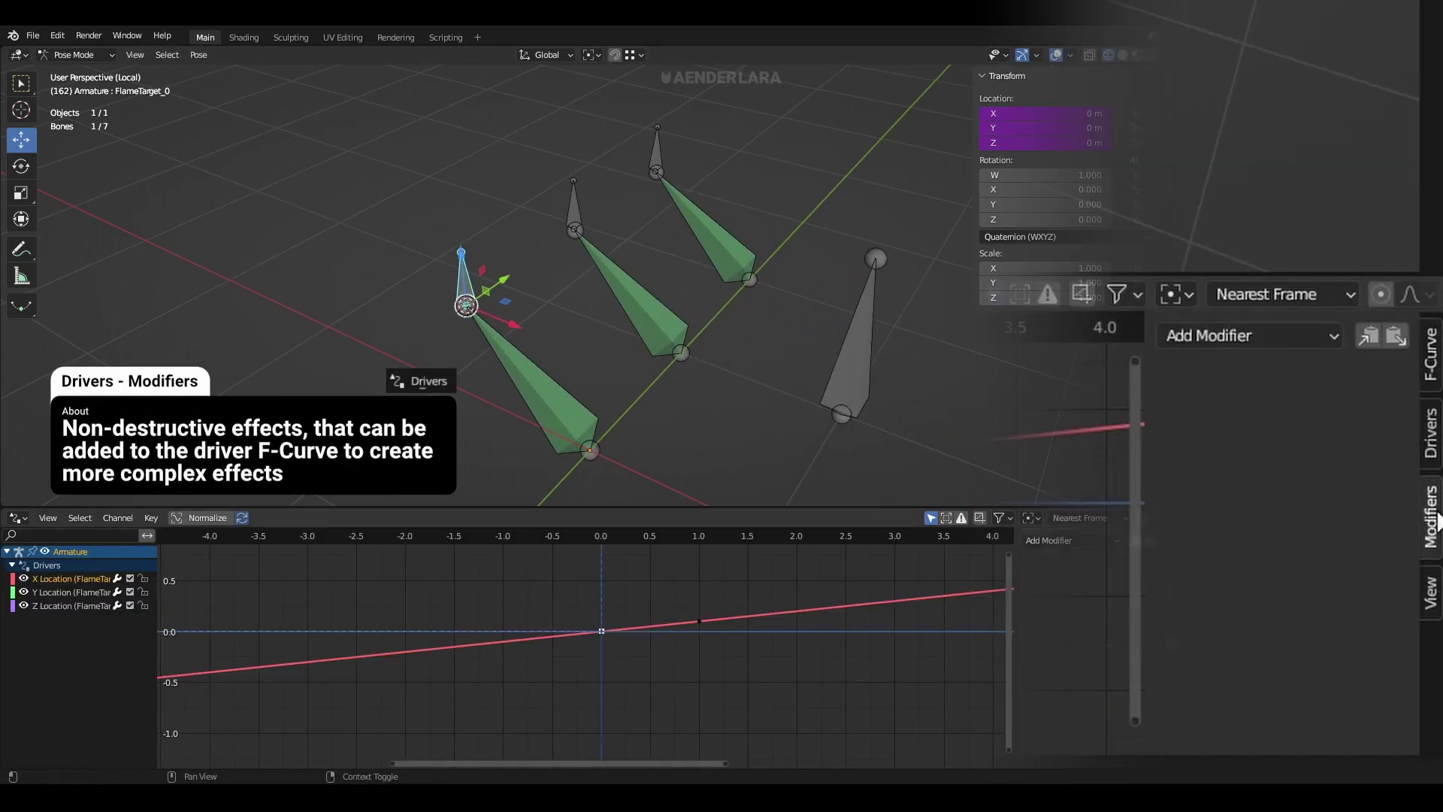
{"action": "left_click", "coordinate": [1233, 341]}
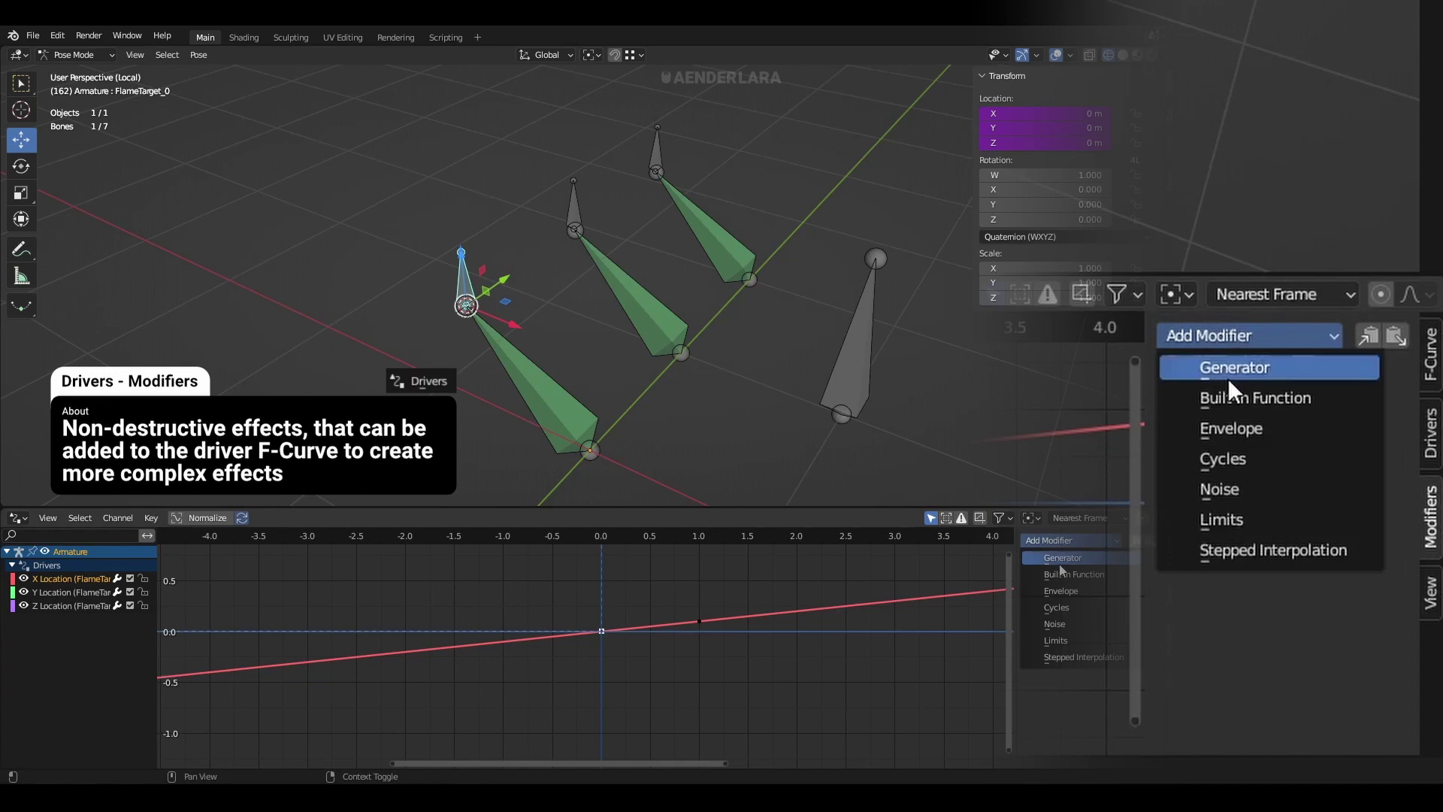
{"action": "left_click", "coordinate": [1240, 489]}
{"action": "left_click", "coordinate": [1293, 446]}
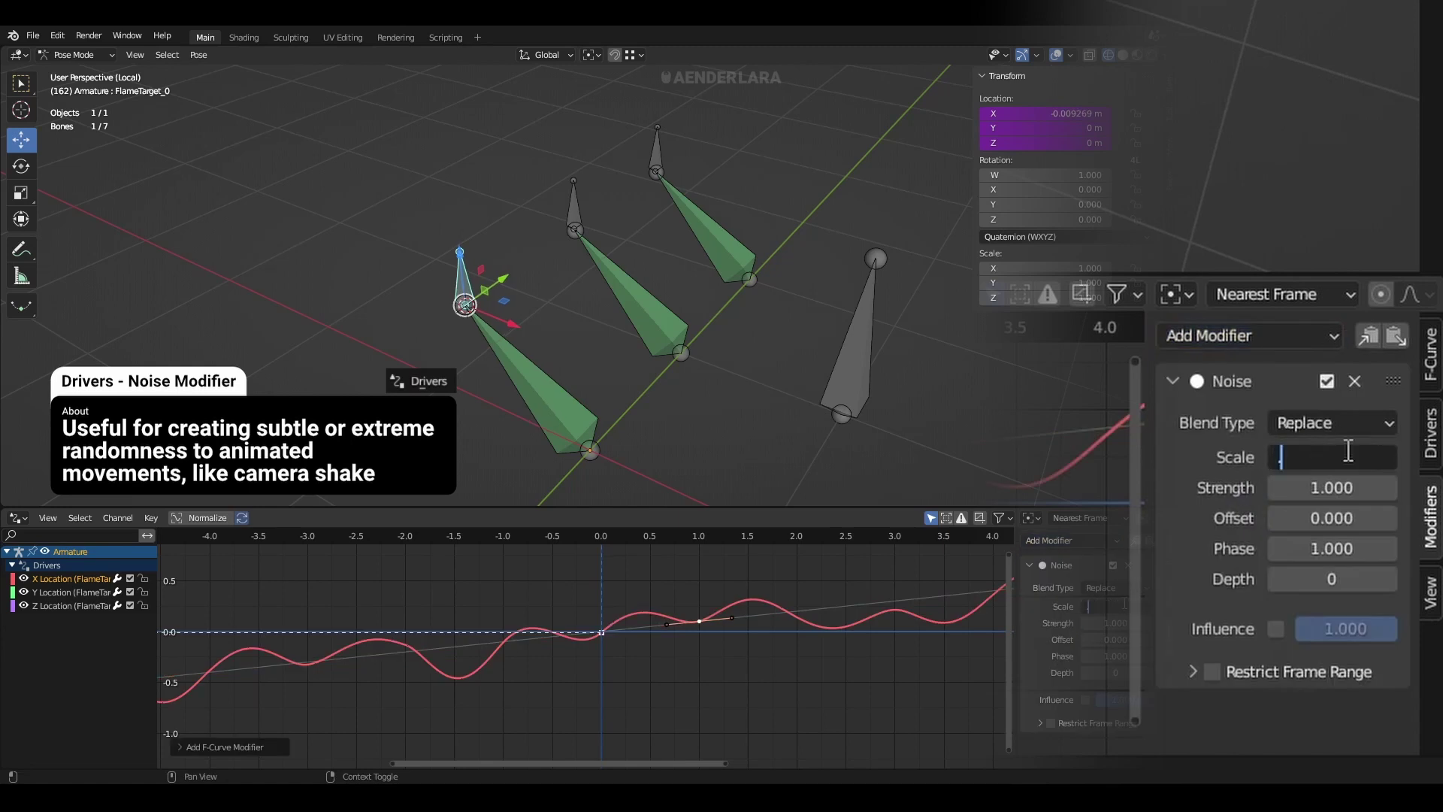
{"action": "type", "text": ".1"}
{"action": "key", "text": "Tab"}
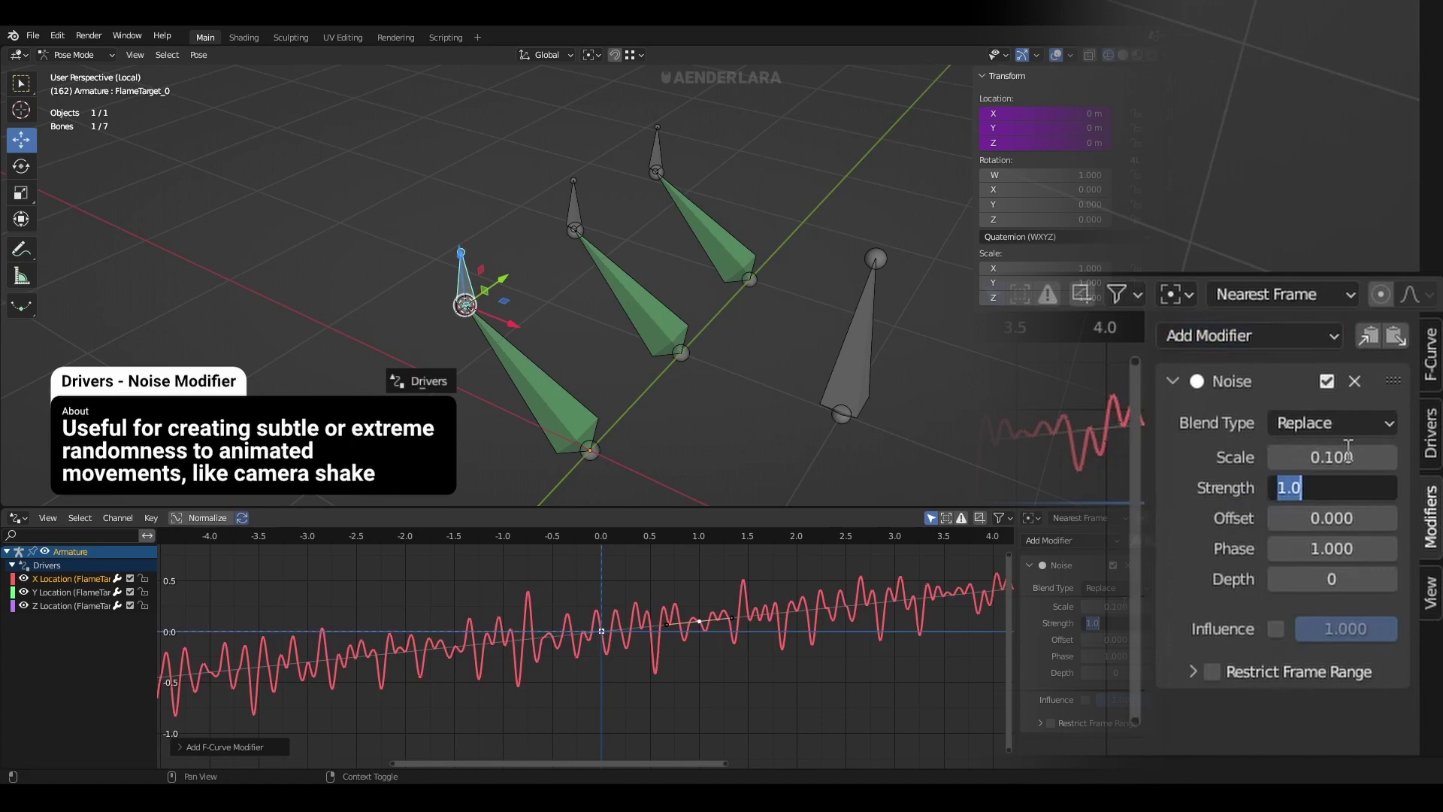
{"action": "type", "text": "0.1"}
{"action": "key", "text": "Return"}
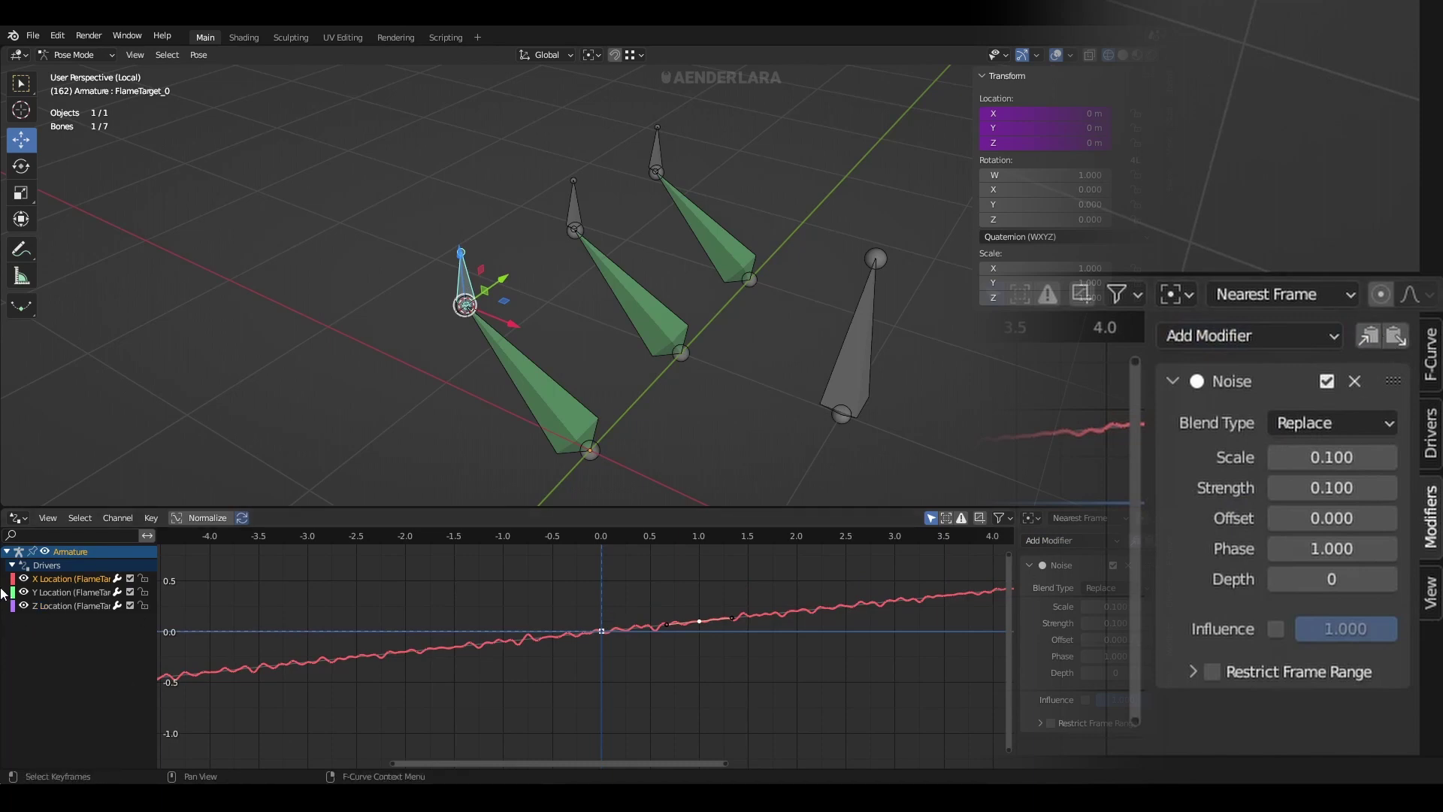
Paste the Noise modifier onto FlameTarget_0's Y and Z location drivers
{"action": "left_click", "coordinate": [86, 592]}
{"action": "left_click", "coordinate": [92, 574]}
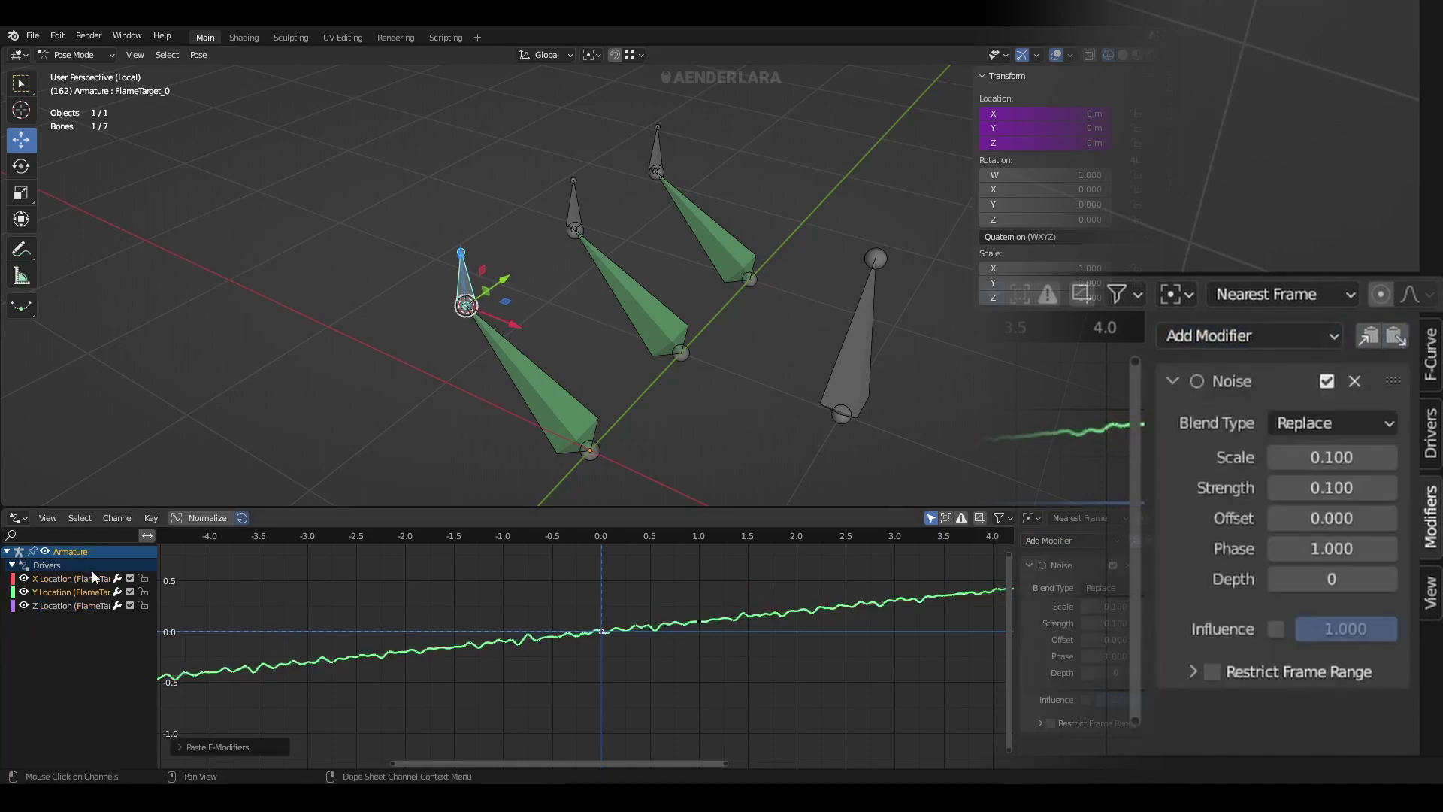
{"action": "left_click", "coordinate": [67, 603]}
{"action": "left_click", "coordinate": [1387, 336]}
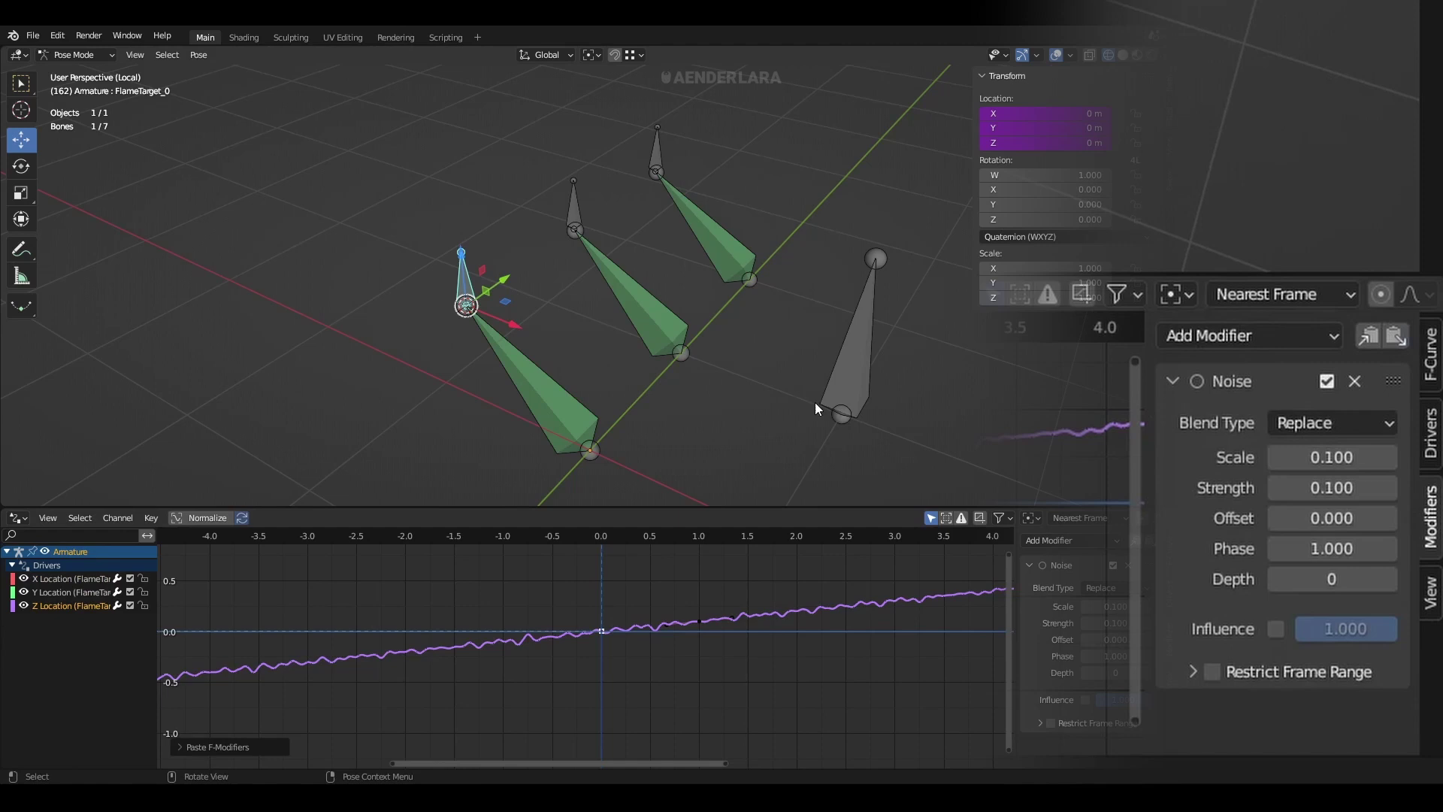
Test-move FlameController, then select the FlameTarget_1 bone
{"action": "left_click", "coordinate": [863, 384]}
{"action": "key", "text": "g"}
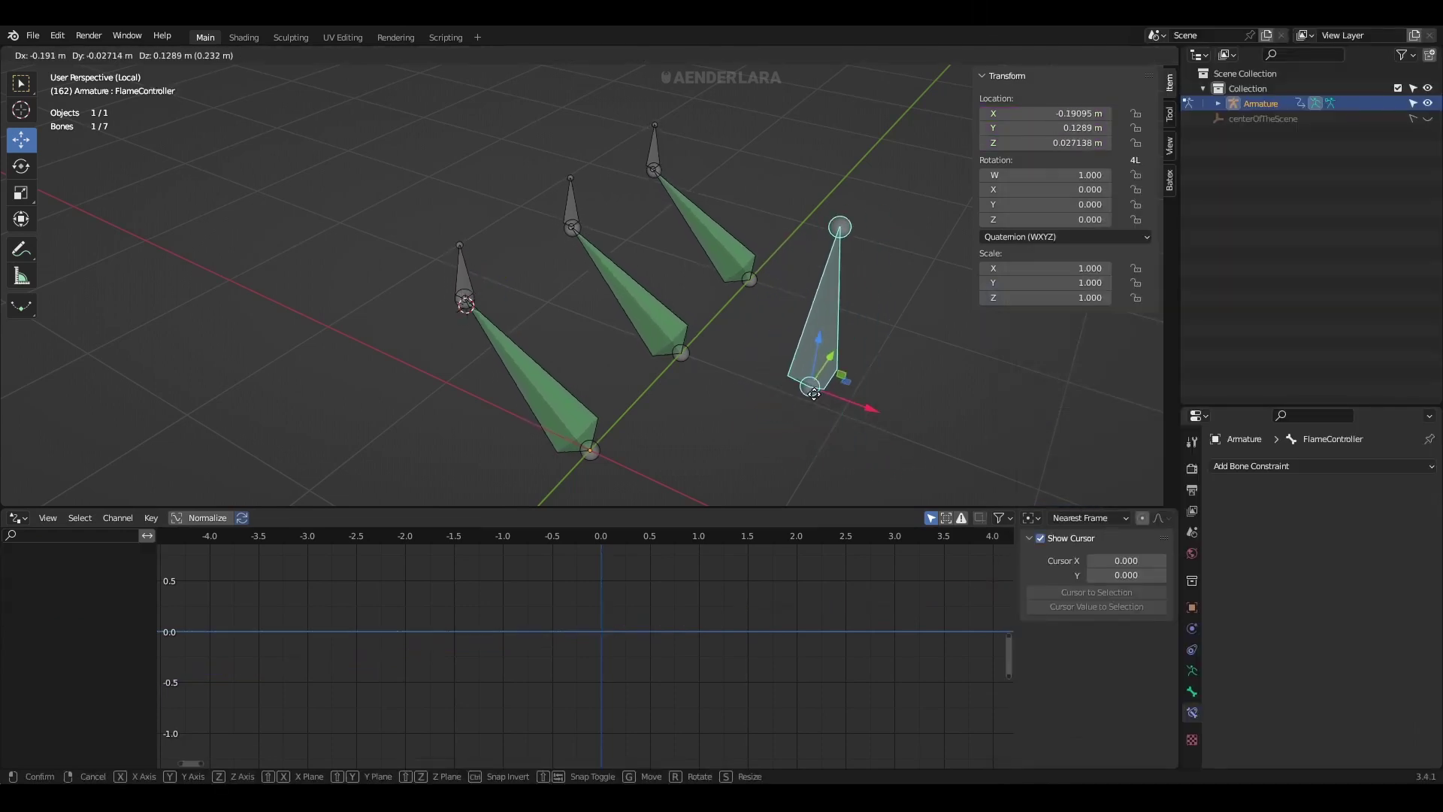
{"action": "left_click", "coordinate": [856, 423]}
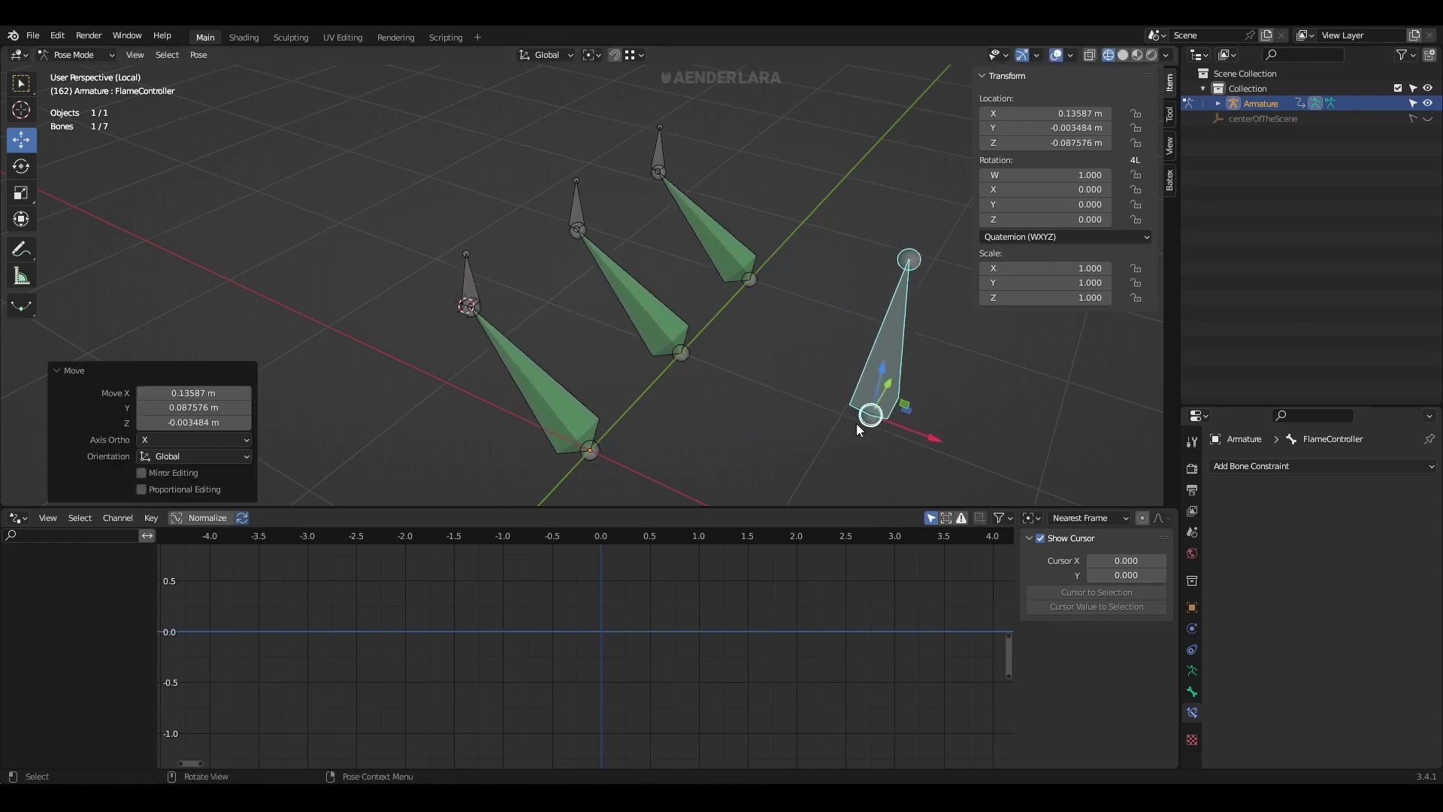
{"action": "left_click", "coordinate": [849, 386]}
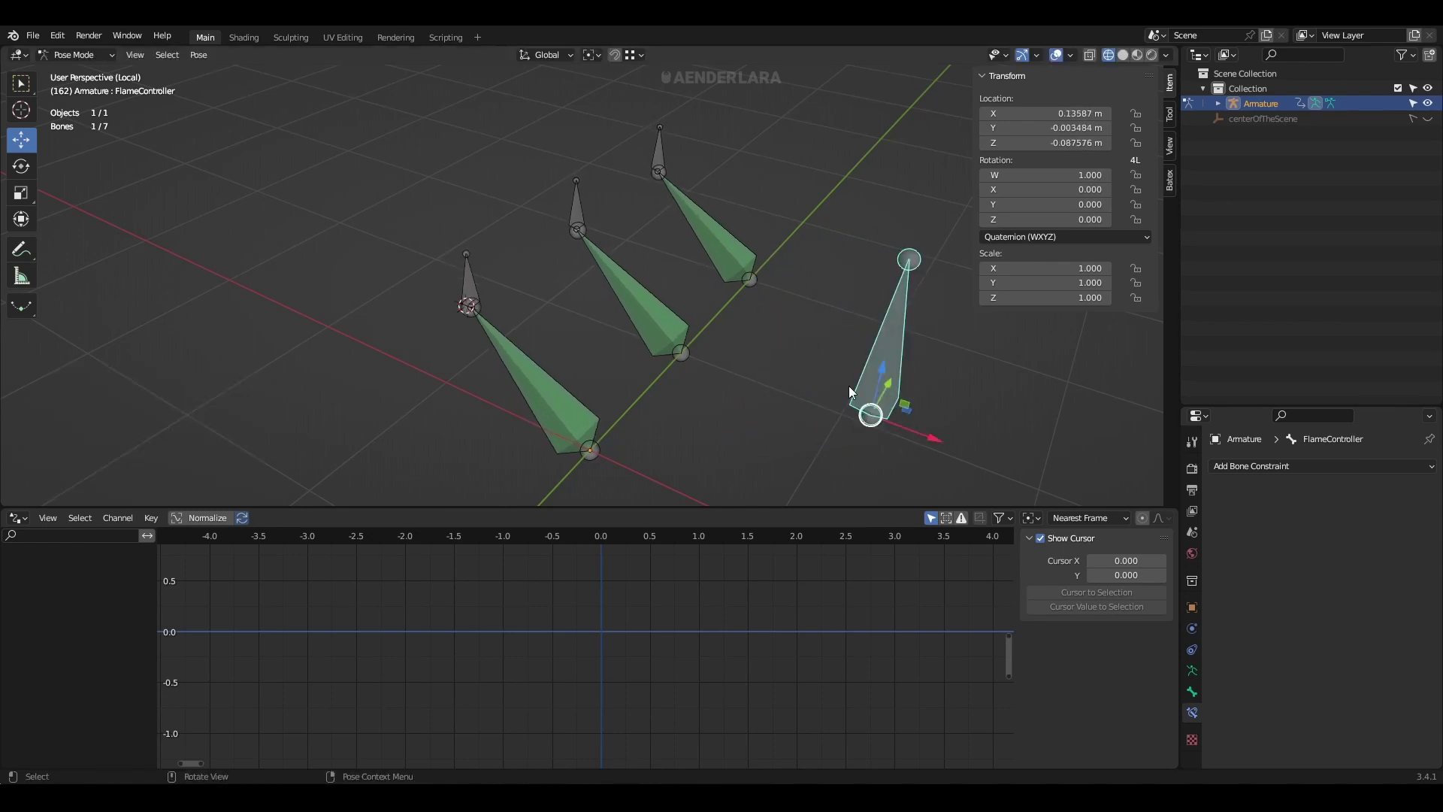
{"action": "left_click", "coordinate": [577, 225]}
Paste Noise onto FlameTarget_1's X, Y and Z drivers, offsetting the X phase to 18.8 and shifting the Y phase
{"action": "left_click", "coordinate": [63, 578]}
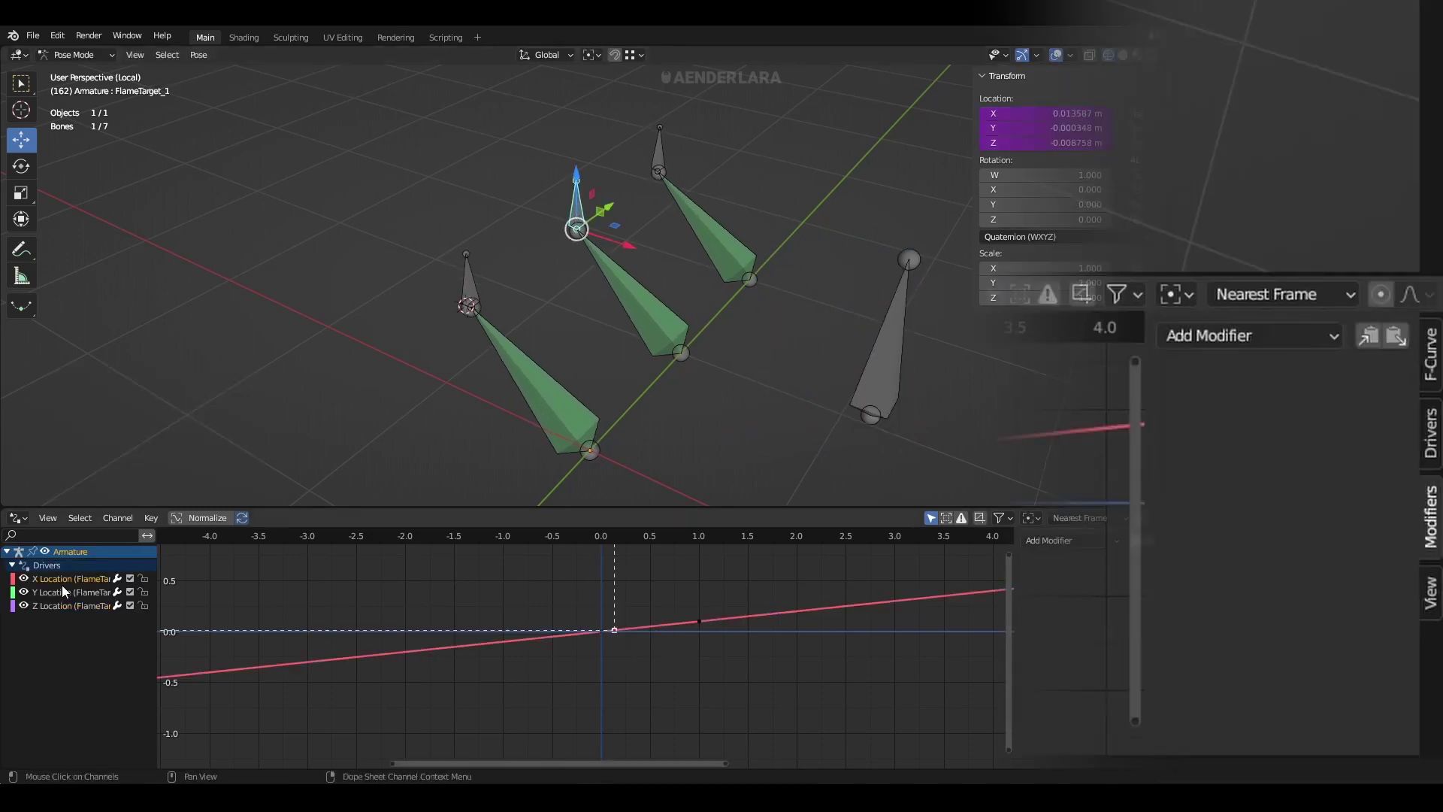
{"action": "left_click", "coordinate": [1396, 335]}
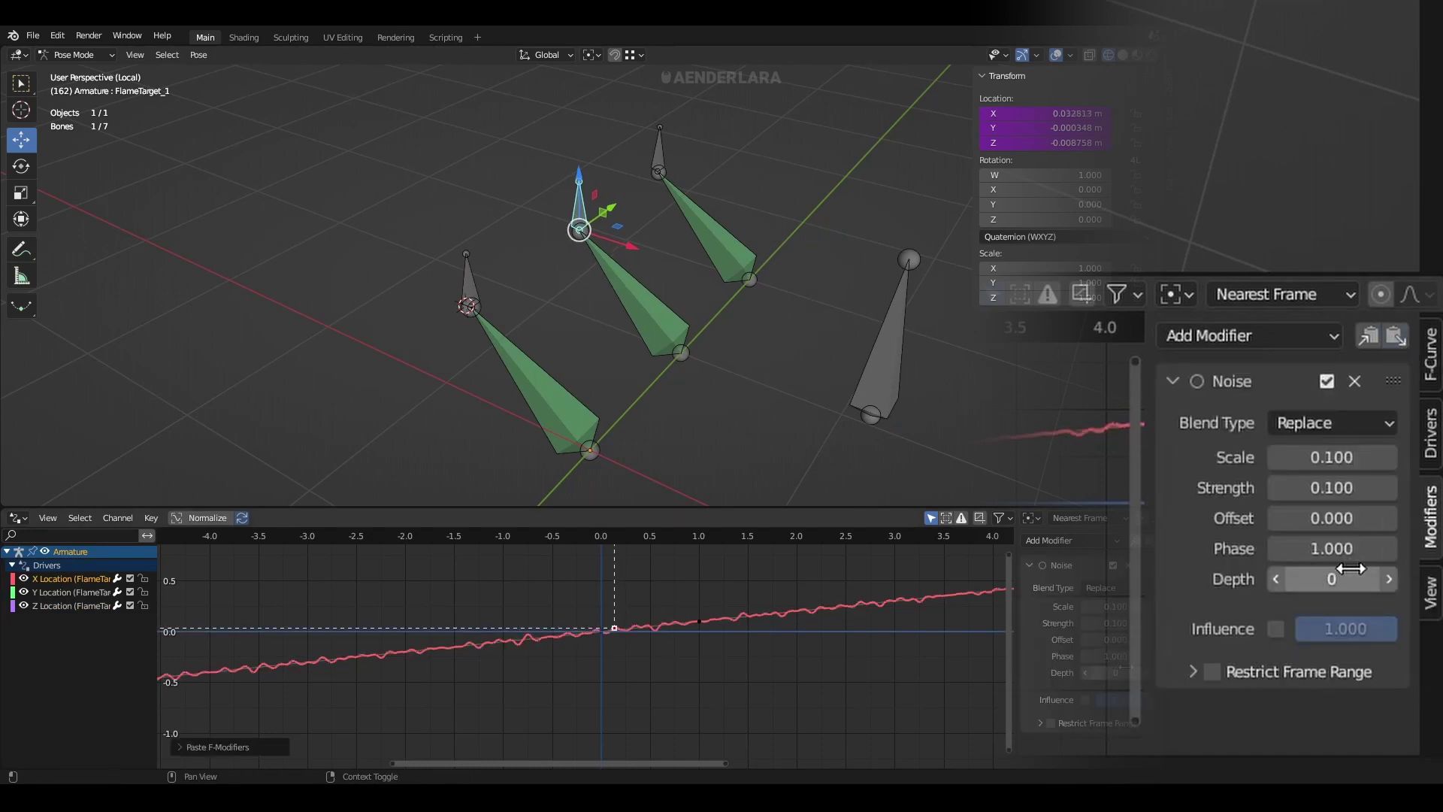
{"action": "left_click_drag", "start_coordinate": [1350, 570], "coordinate": [1397, 570]}
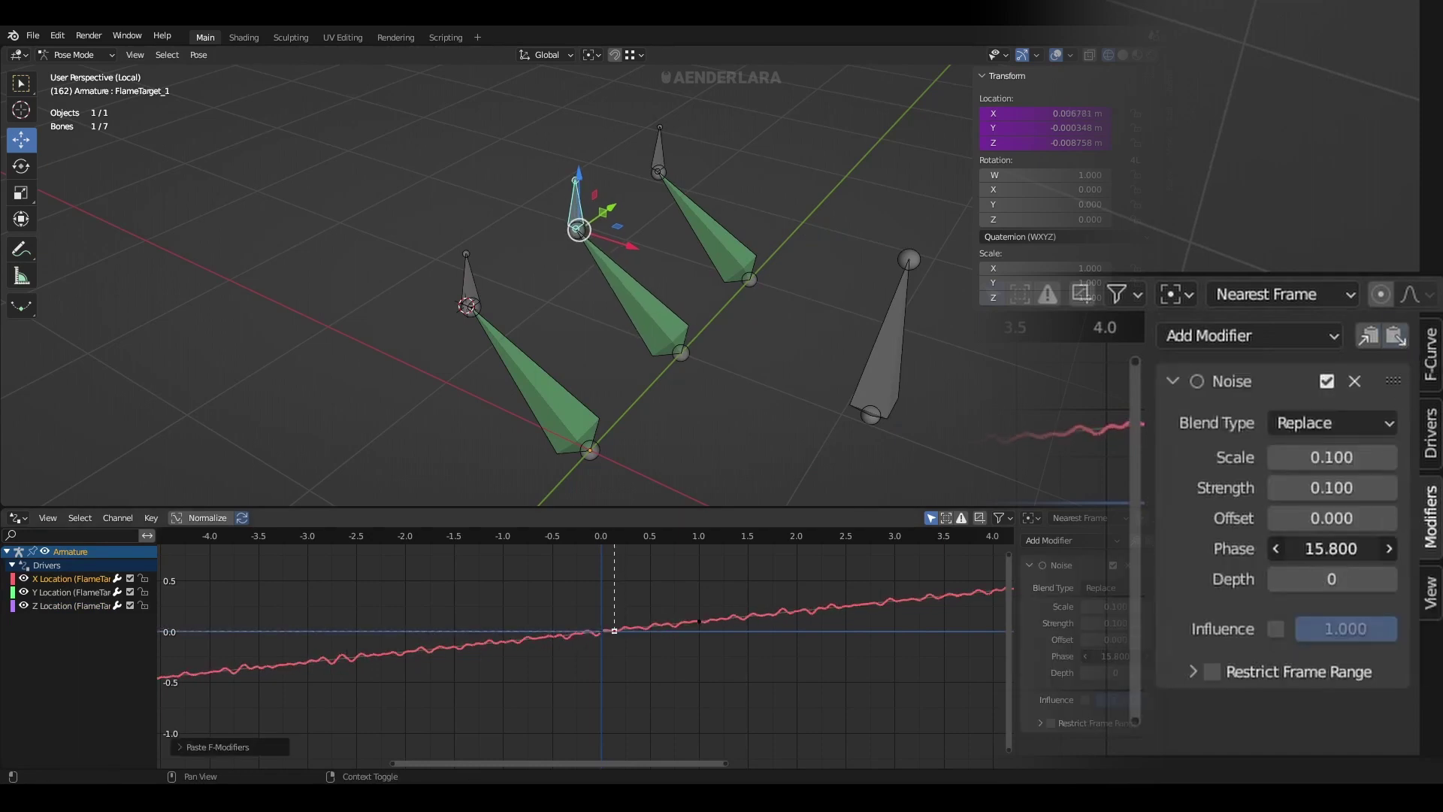
{"action": "left_click", "coordinate": [86, 596]}
{"action": "left_click", "coordinate": [1395, 335]}
{"action": "left_click_drag", "start_coordinate": [1319, 545], "coordinate": [1347, 547]}
{"action": "left_click", "coordinate": [85, 605]}
{"action": "left_click", "coordinate": [1396, 334]}
Paste Noise onto FlameTarget_2's three drivers with phases X -141, a new Y value and Z about -25, then test FlameController
{"action": "left_click", "coordinate": [659, 161]}
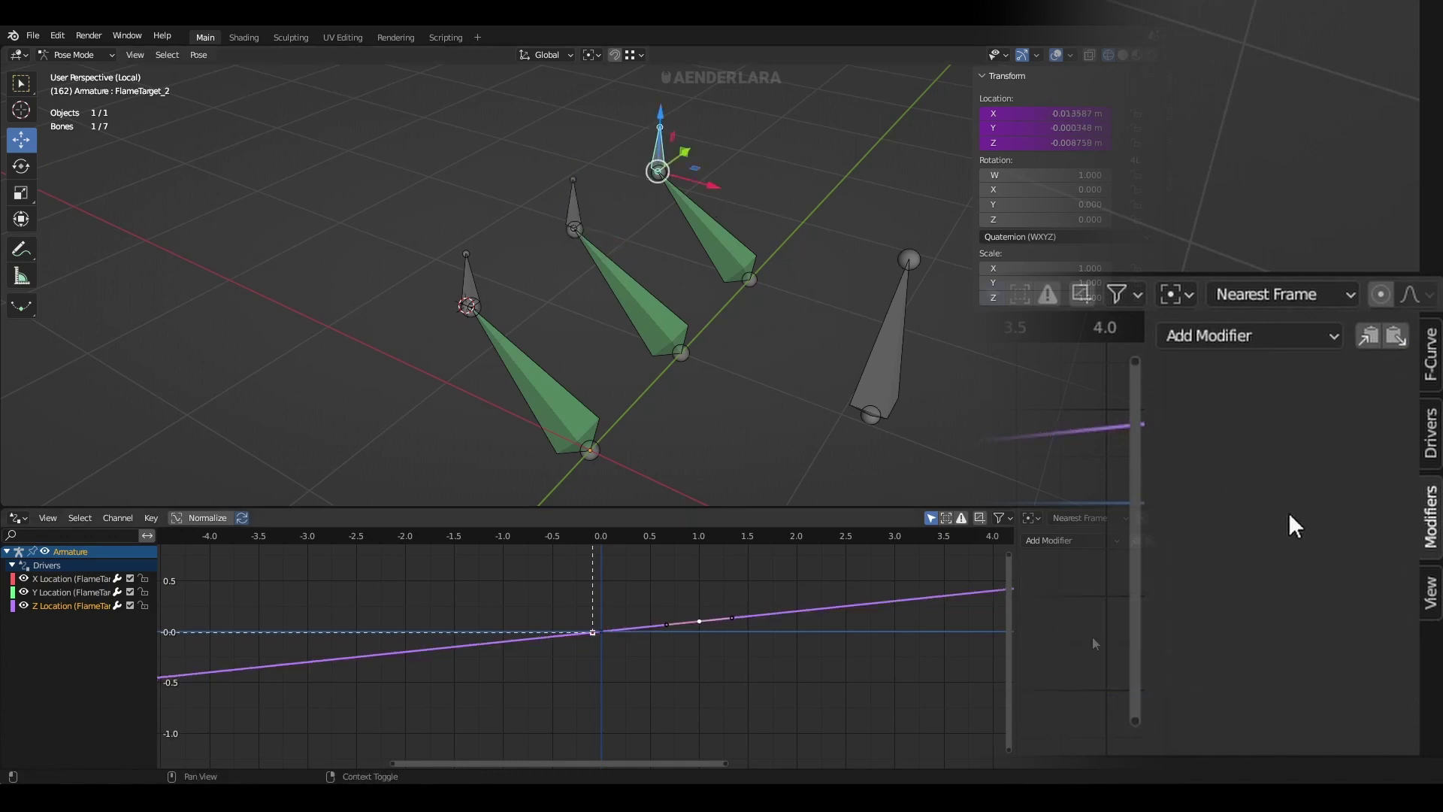
{"action": "left_click", "coordinate": [50, 578]}
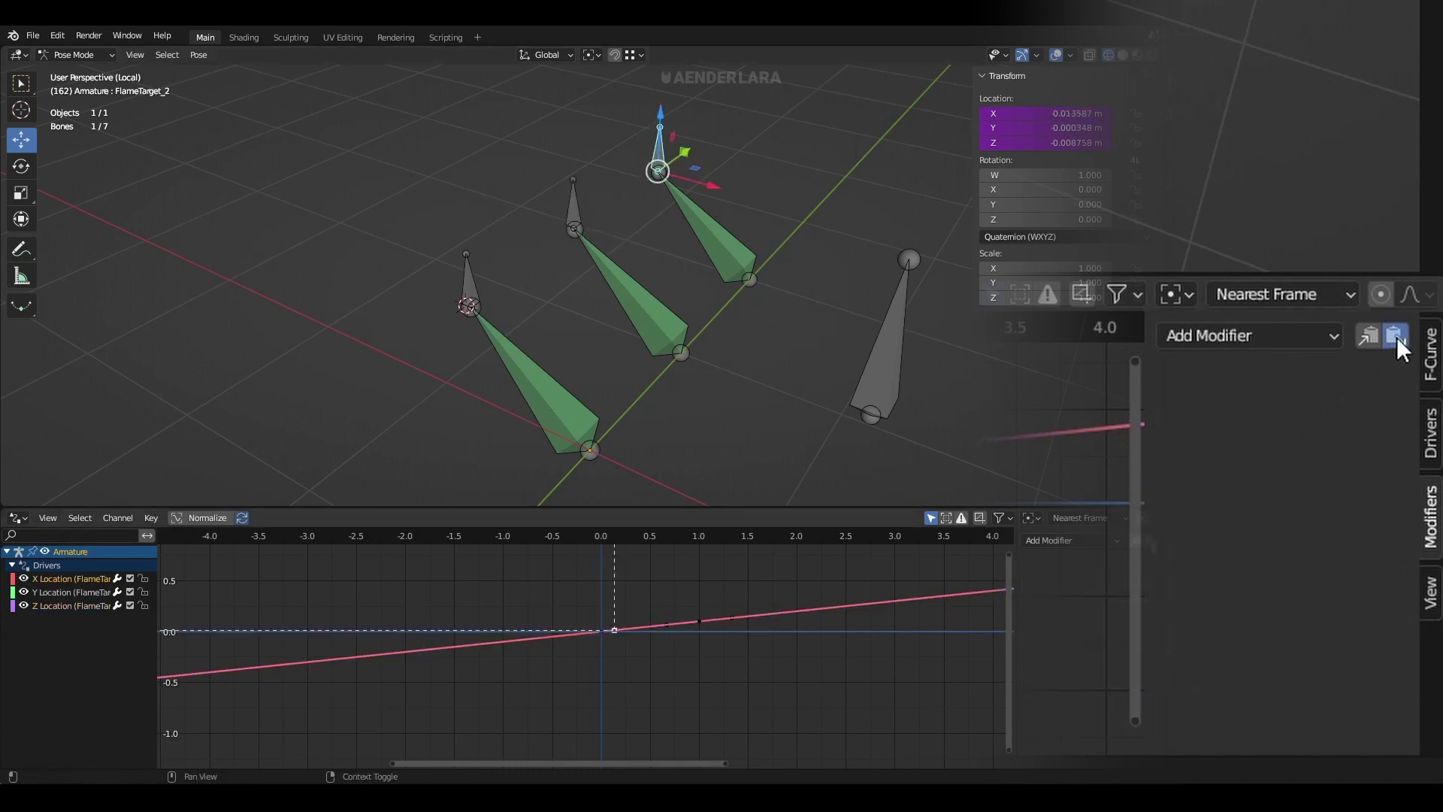
{"action": "left_click", "coordinate": [1395, 335]}
{"action": "left_click_drag", "start_coordinate": [1105, 656], "coordinate": [5, 555]}
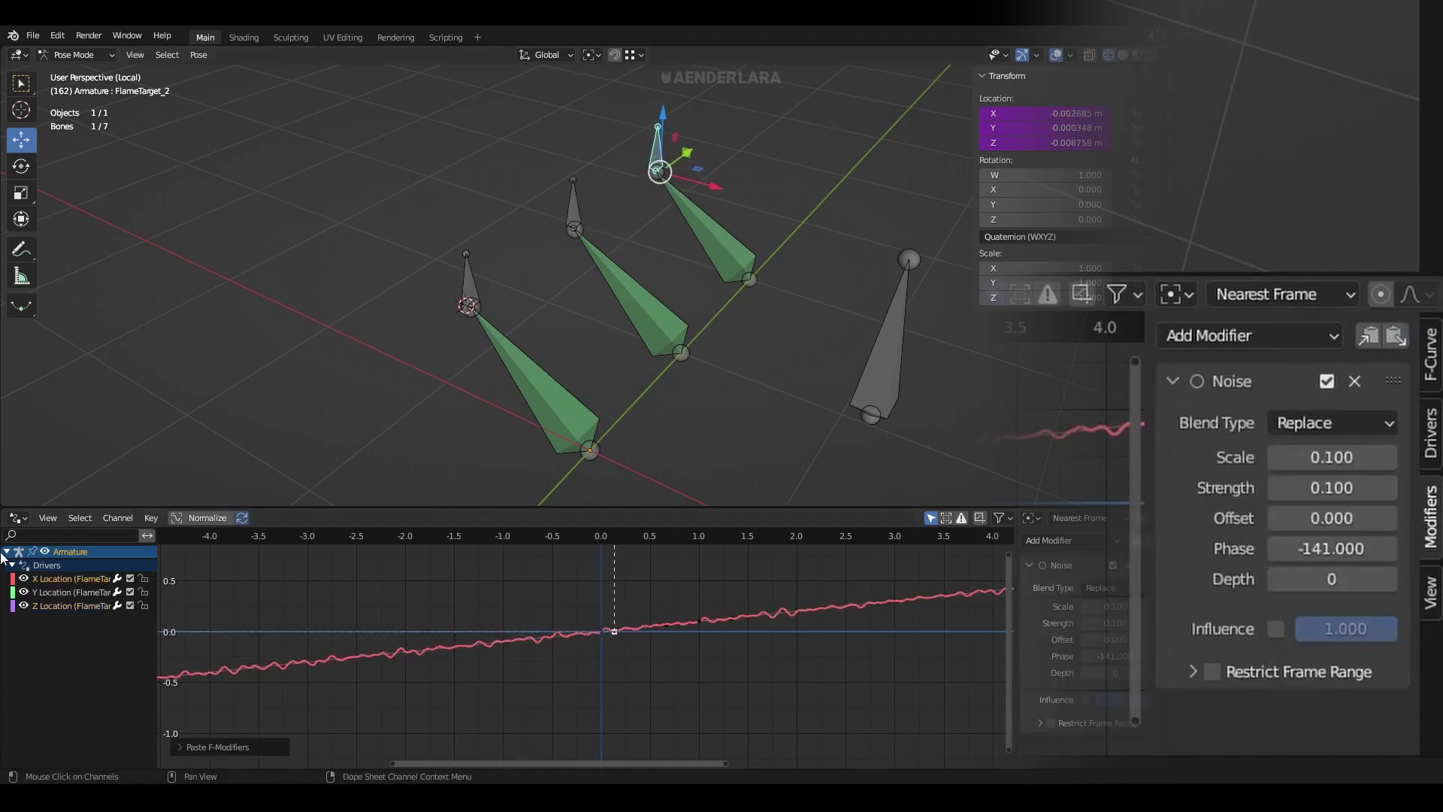
{"action": "left_click", "coordinate": [58, 590]}
{"action": "left_click", "coordinate": [1395, 334]}
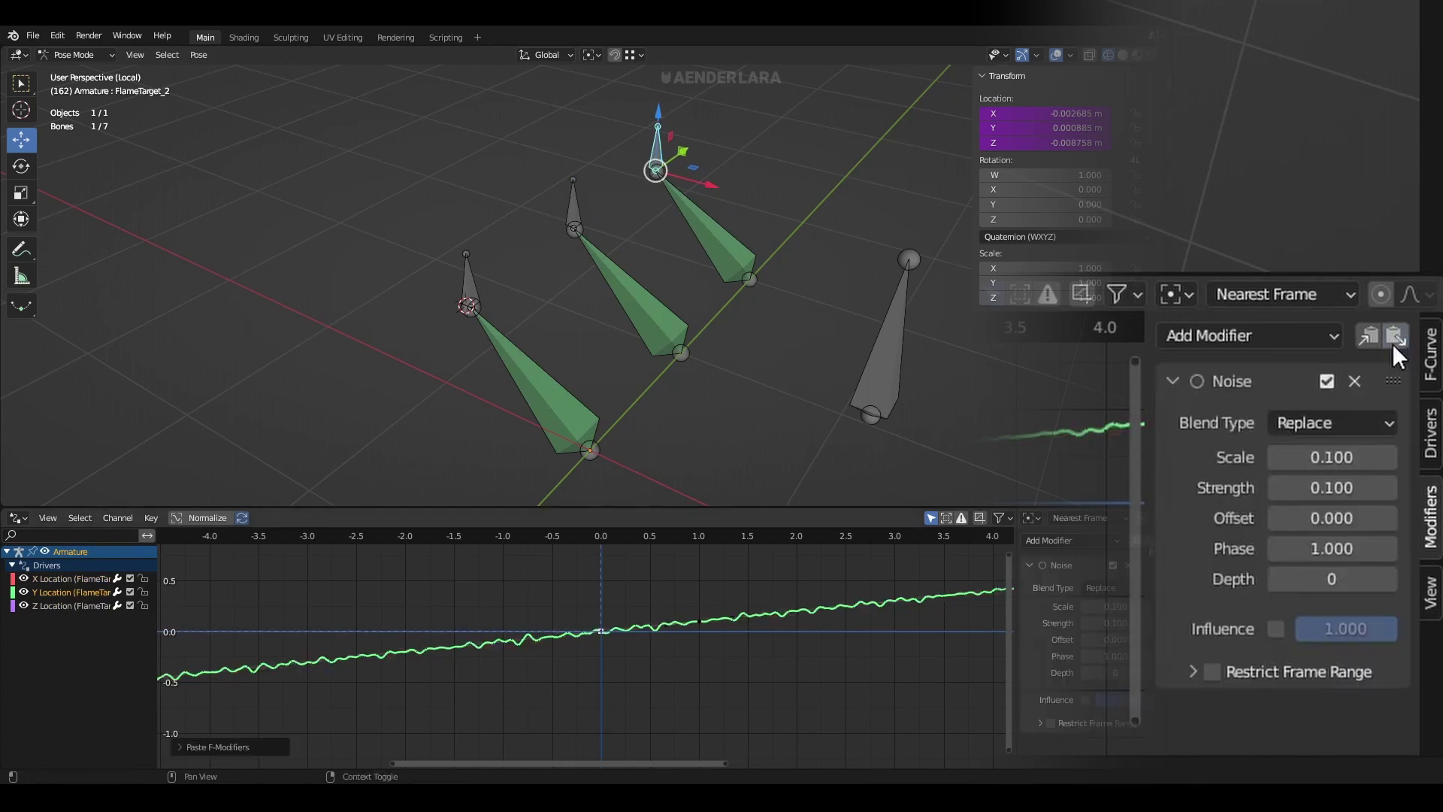
{"action": "left_click_drag", "start_coordinate": [1246, 548], "coordinate": [1330, 548]}
{"action": "left_click", "coordinate": [79, 604]}
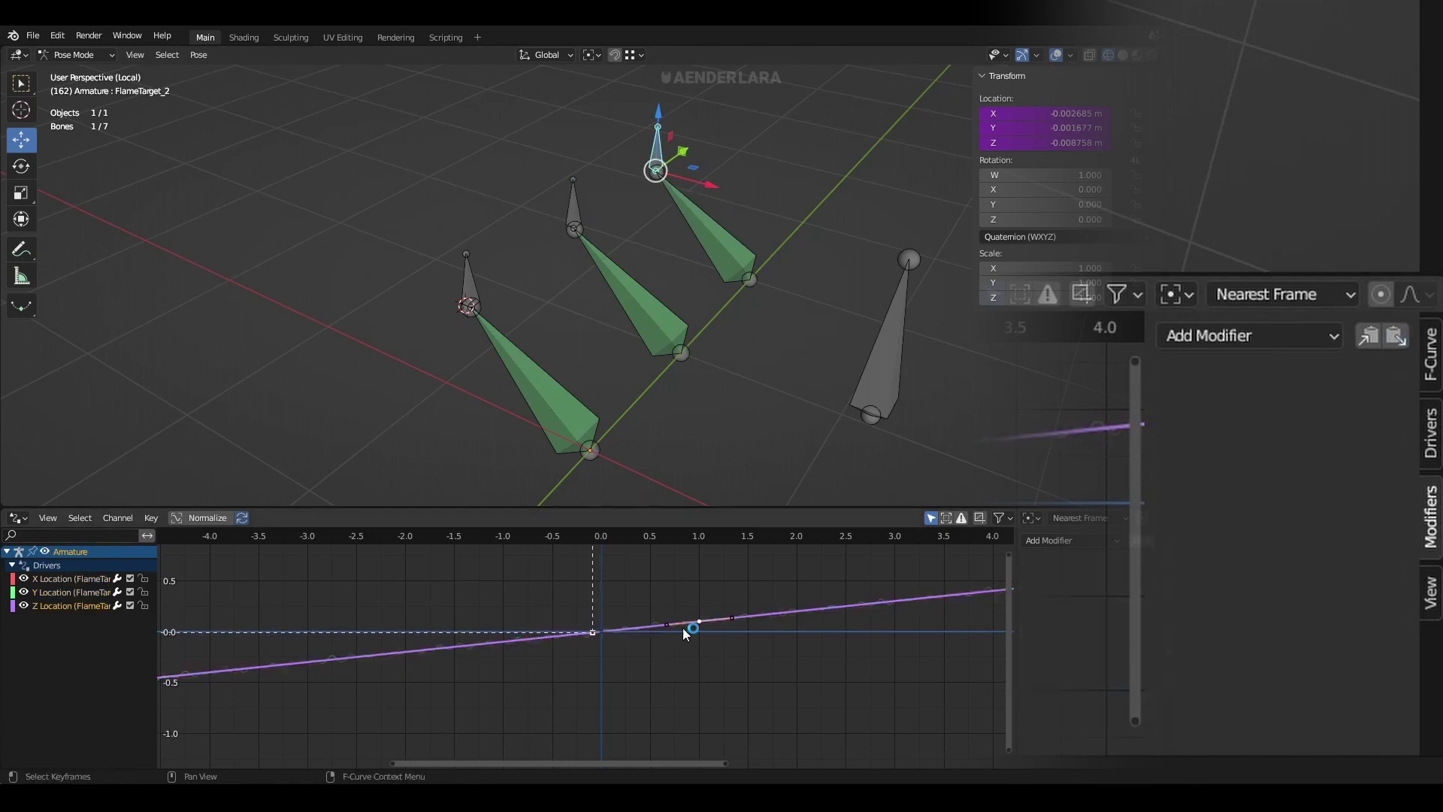
{"action": "left_click", "coordinate": [1396, 335]}
{"action": "left_click_drag", "start_coordinate": [1330, 548], "coordinate": [1251, 547]}
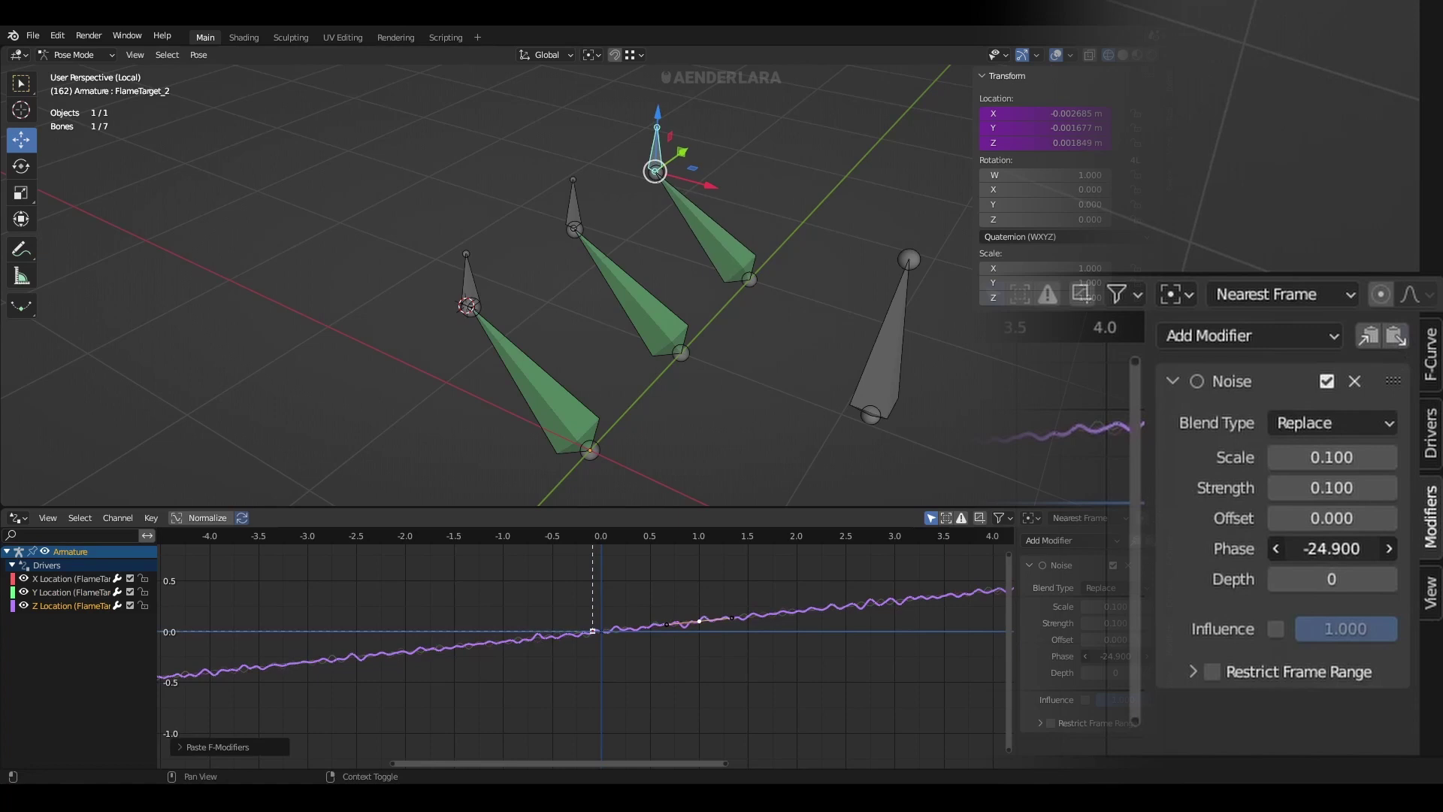
{"action": "left_click", "coordinate": [886, 404]}
{"action": "mouse_move", "coordinate": [871, 420]}
{"action": "left_mouse_down"}
{"action": "mouse_move", "coordinate": [884, 440]}
{"action": "mouse_move", "coordinate": [848, 402]}
{"action": "mouse_move", "coordinate": [863, 437]}
{"action": "left_mouse_up"}
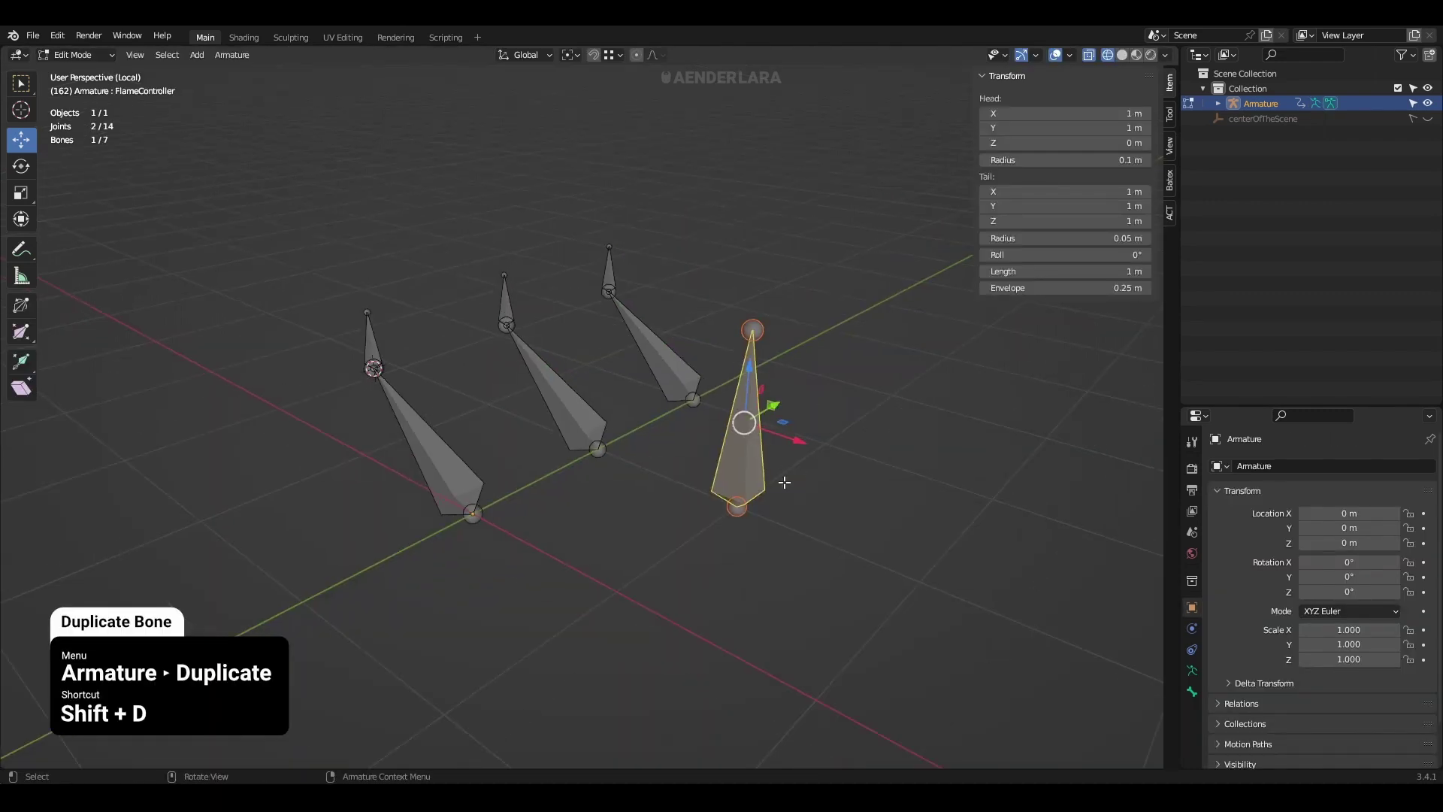
Duplicate the FlameController bone and rotate the copy 90° about X
{"action": "key", "text": "shift+d"}
{"action": "right_click", "coordinate": [800, 471]}
{"action": "left_click_drag", "start_coordinate": [795, 442], "coordinate": [877, 444]}
{"action": "key", "text": "shift+space"}
{"action": "key", "text": "r"}
{"action": "left_click", "coordinate": [213, 684]}
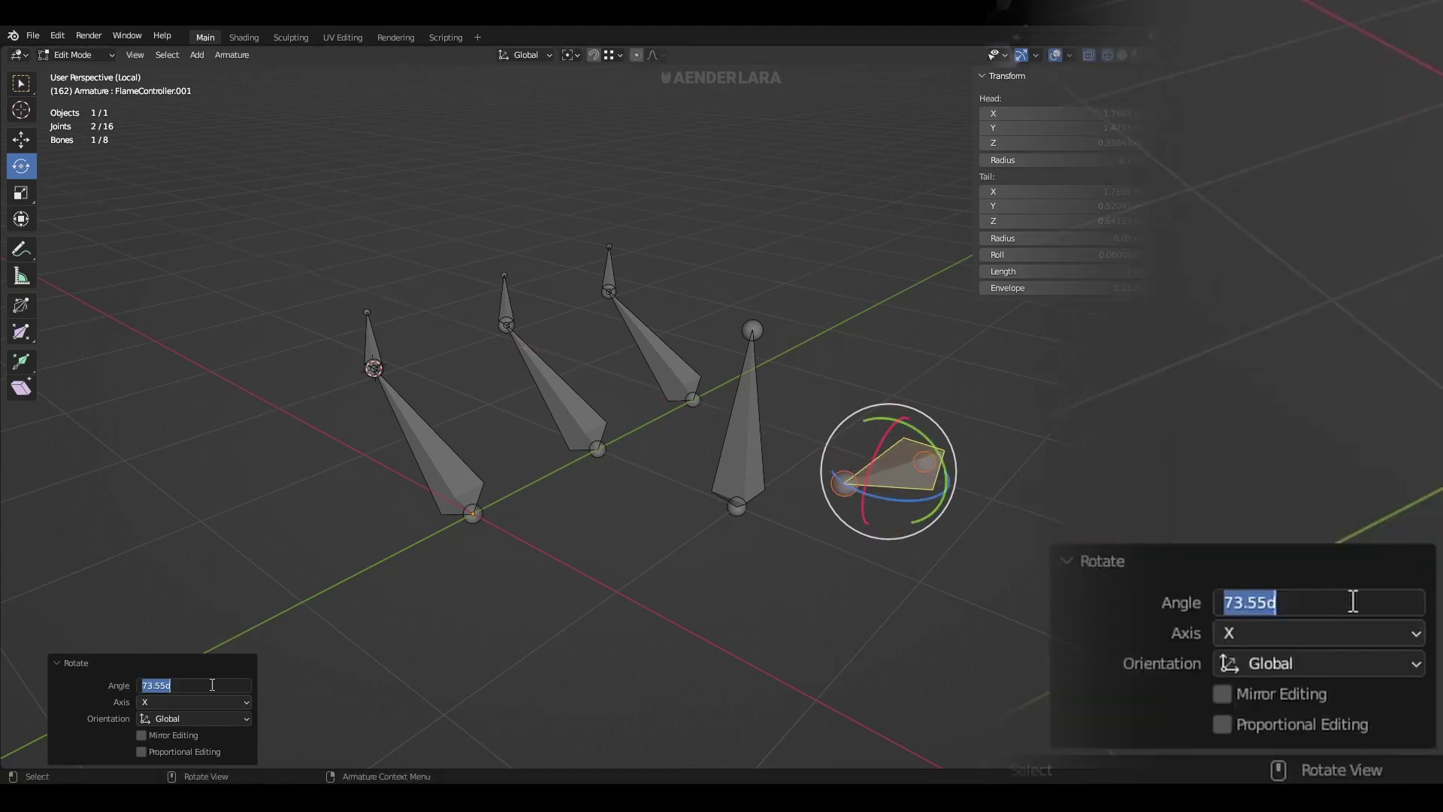
{"action": "type", "text": "90"}
{"action": "key", "text": "Return"}
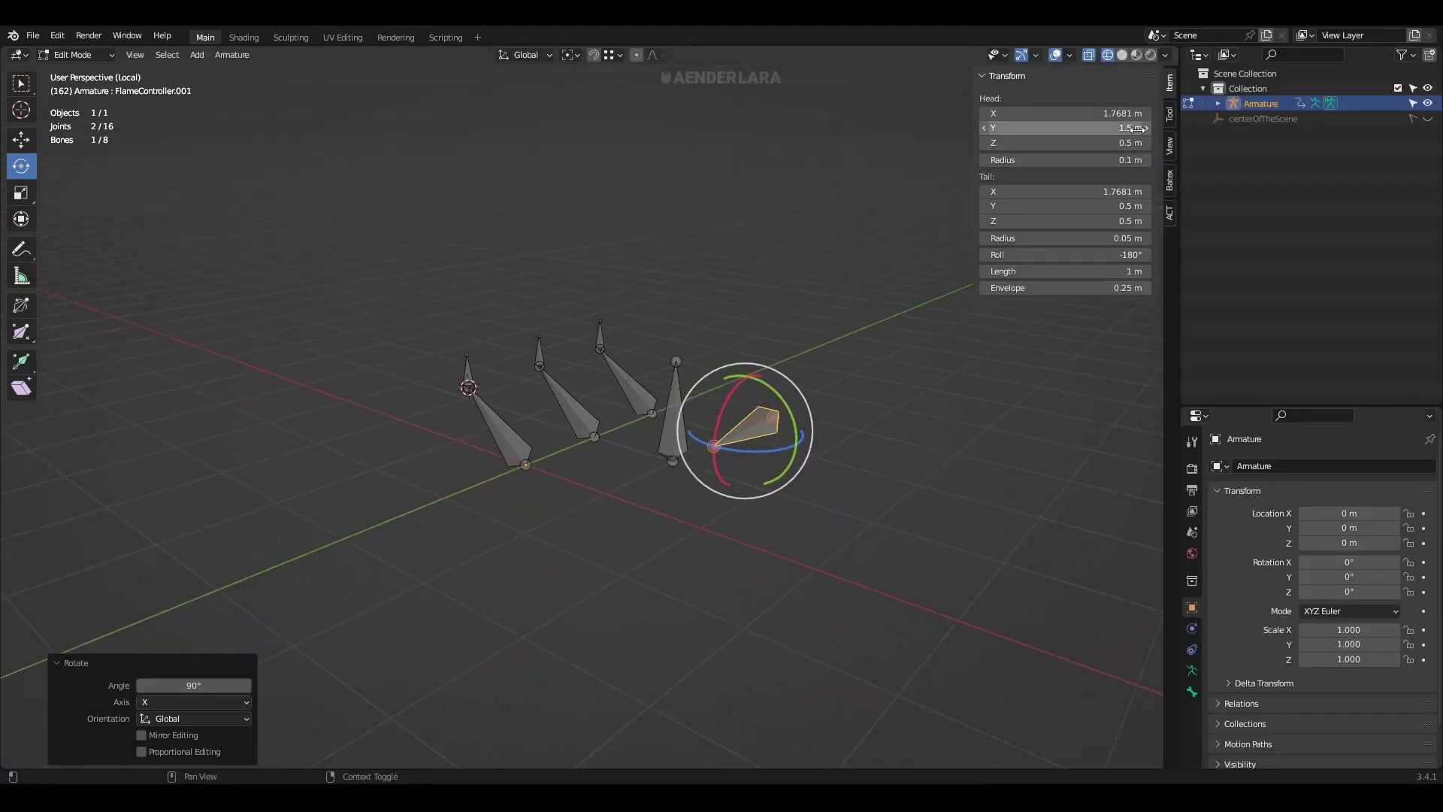
Lower the duplicate bone and set its head and tail Z to 0
{"action": "key", "text": "shift+space"}
{"action": "key", "text": "g"}
{"action": "left_click_drag", "start_coordinate": [854, 402], "coordinate": [888, 504]}
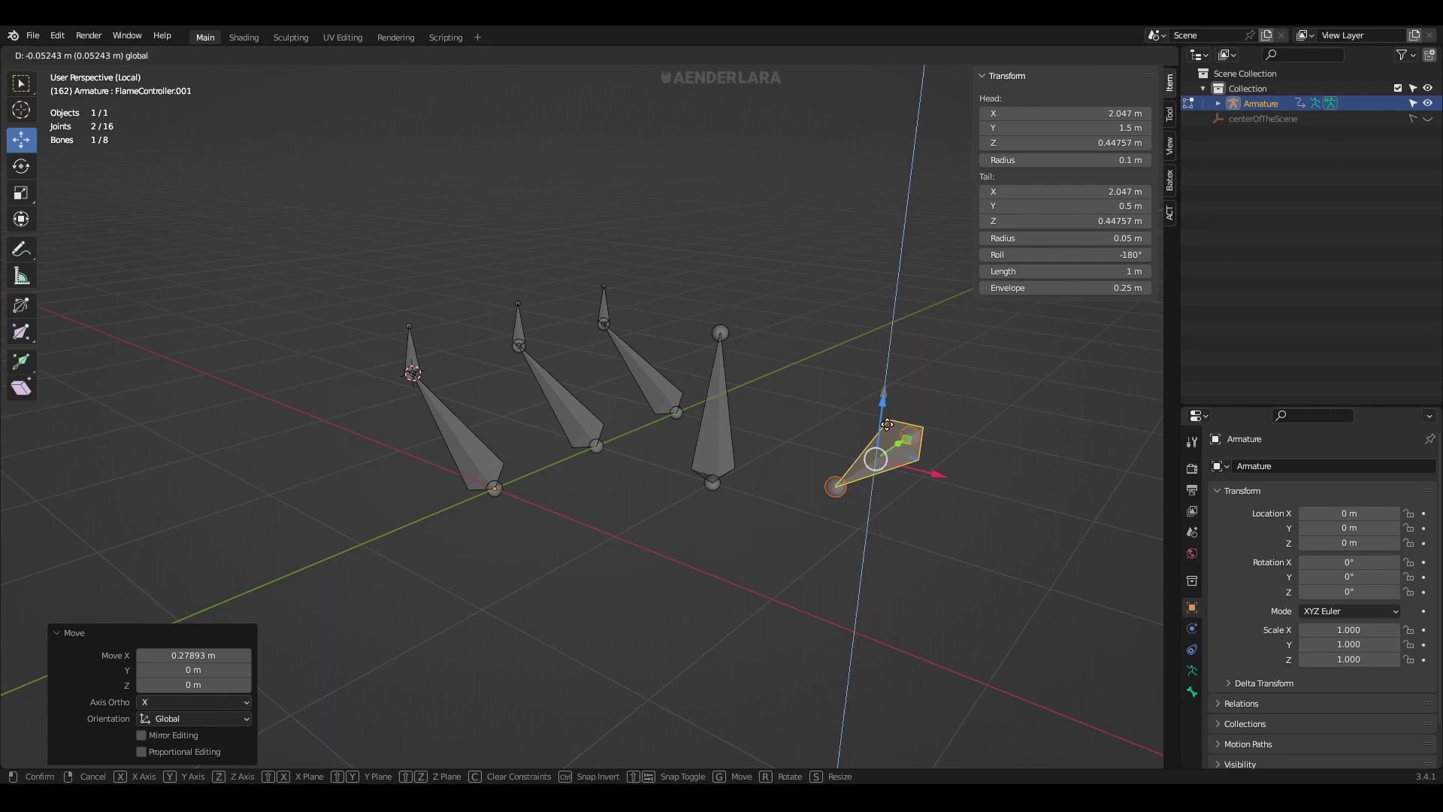
{"action": "left_click", "coordinate": [1101, 144]}
{"action": "type", "text": "0"}
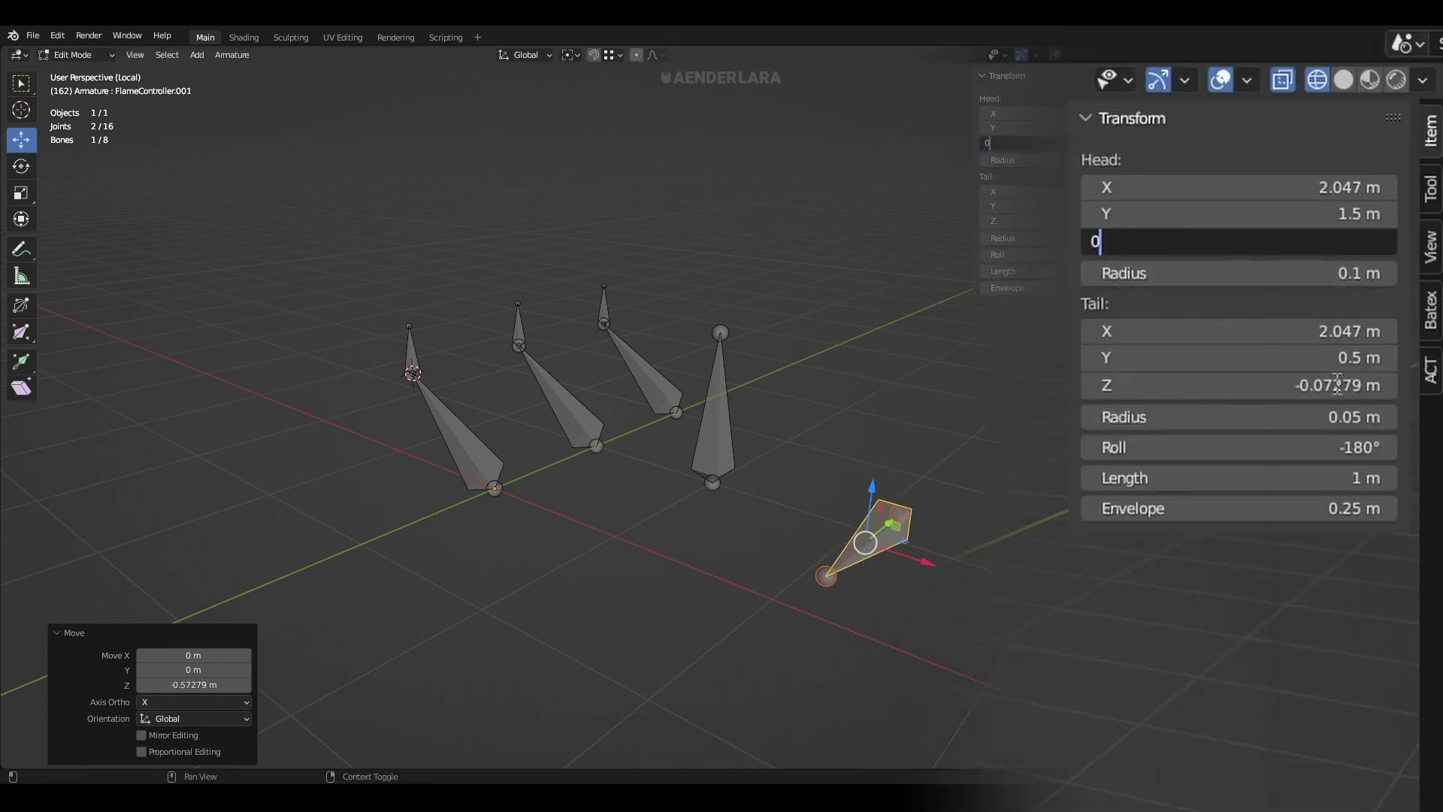
{"action": "key", "text": "Return"}
{"action": "left_click", "coordinate": [1115, 220]}
{"action": "type", "text": "0"}
{"action": "key", "text": "Return"}
Set the duplicate bone's roll to 0°
{"action": "middle_click_drag", "start_coordinate": [1164, 567], "coordinate": [1161, 661]}
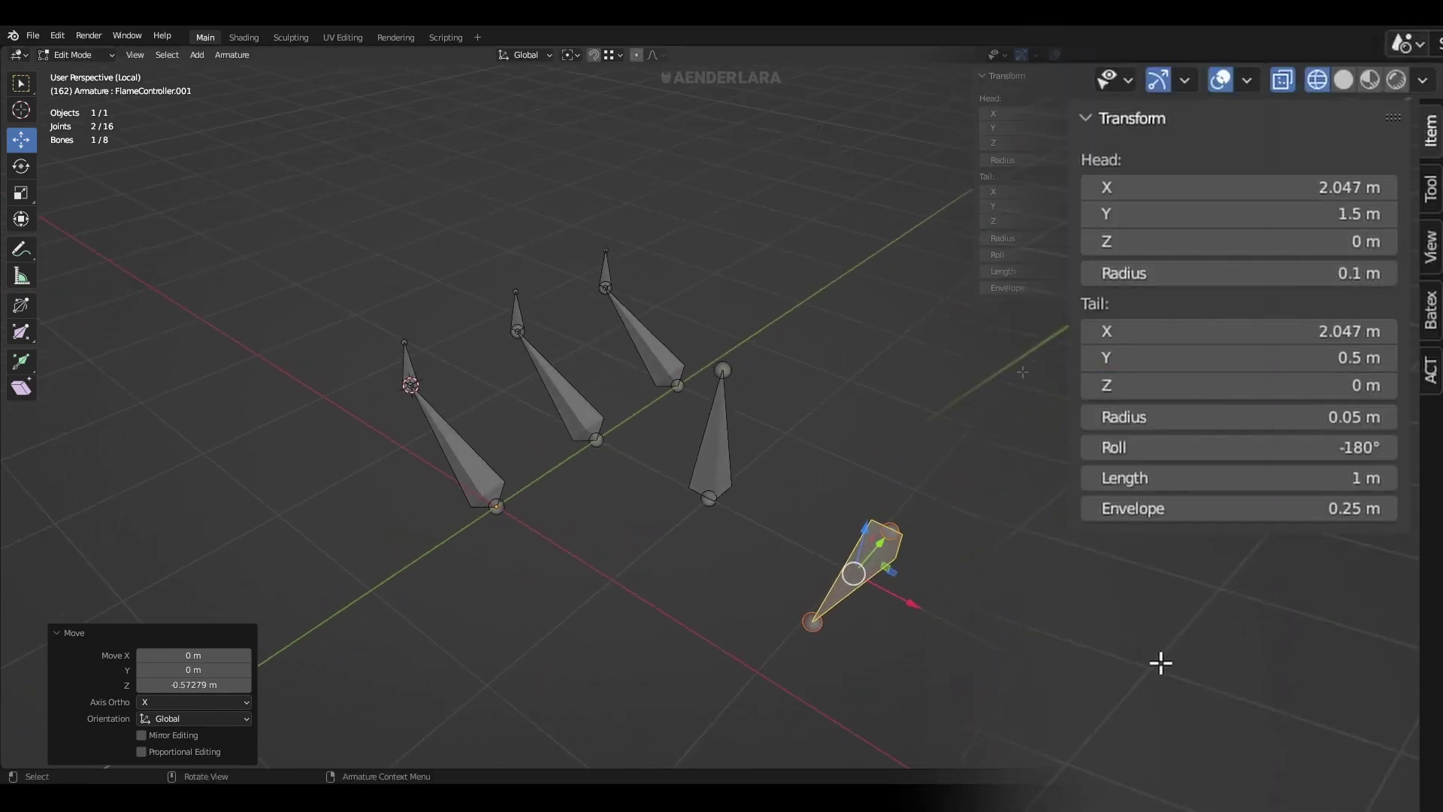
{"action": "left_click", "coordinate": [1272, 448]}
{"action": "key", "text": "Return"}
{"action": "left_click", "coordinate": [80, 57]}
In Pose Mode, clear FlameController.001's rotation and set its rotation mode to XYZ Euler
{"action": "left_click", "coordinate": [81, 103]}
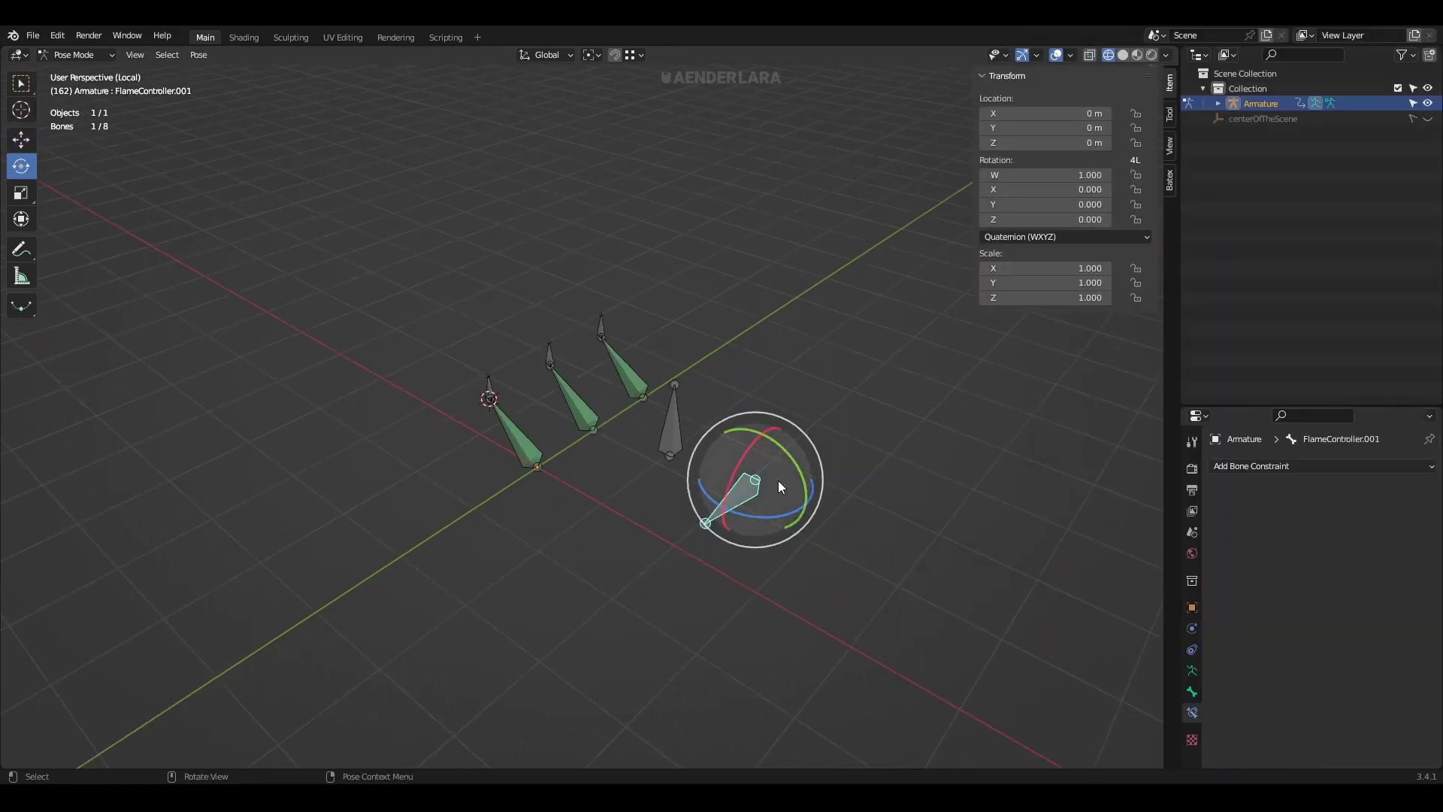
{"action": "mouse_move", "coordinate": [758, 518]}
{"action": "left_mouse_down"}
{"action": "mouse_move", "coordinate": [793, 524]}
{"action": "mouse_move", "coordinate": [875, 404]}
{"action": "mouse_move", "coordinate": [800, 353]}
{"action": "mouse_move", "coordinate": [773, 415]}
{"action": "left_mouse_up"}
{"action": "left_click", "coordinate": [773, 416]}
{"action": "key", "text": "alt+r"}
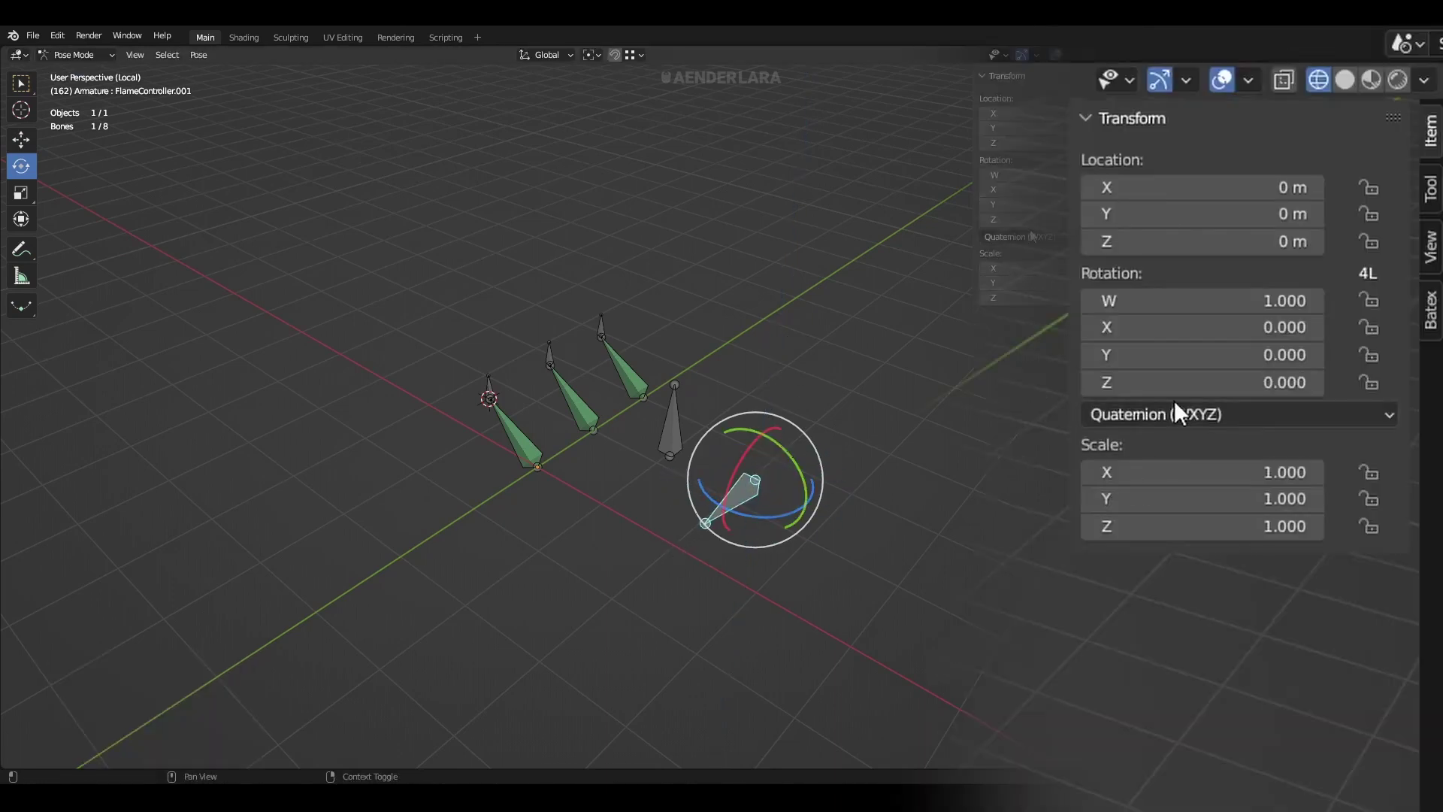
{"action": "left_click", "coordinate": [1065, 237]}
{"action": "left_click", "coordinate": [1015, 282]}
{"action": "left_click_drag", "start_coordinate": [750, 519], "coordinate": [751, 485]}
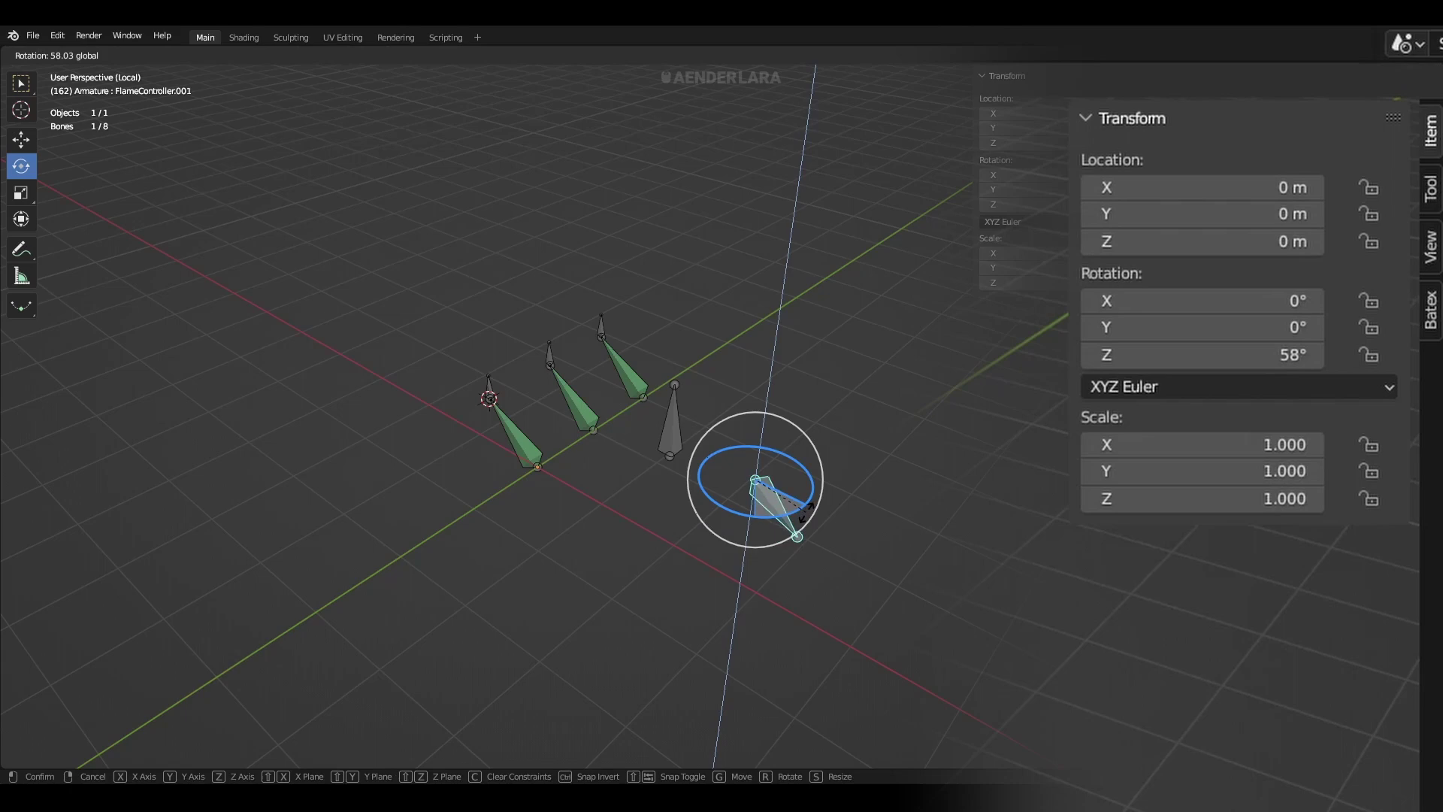
{"action": "key", "text": "Escape"}
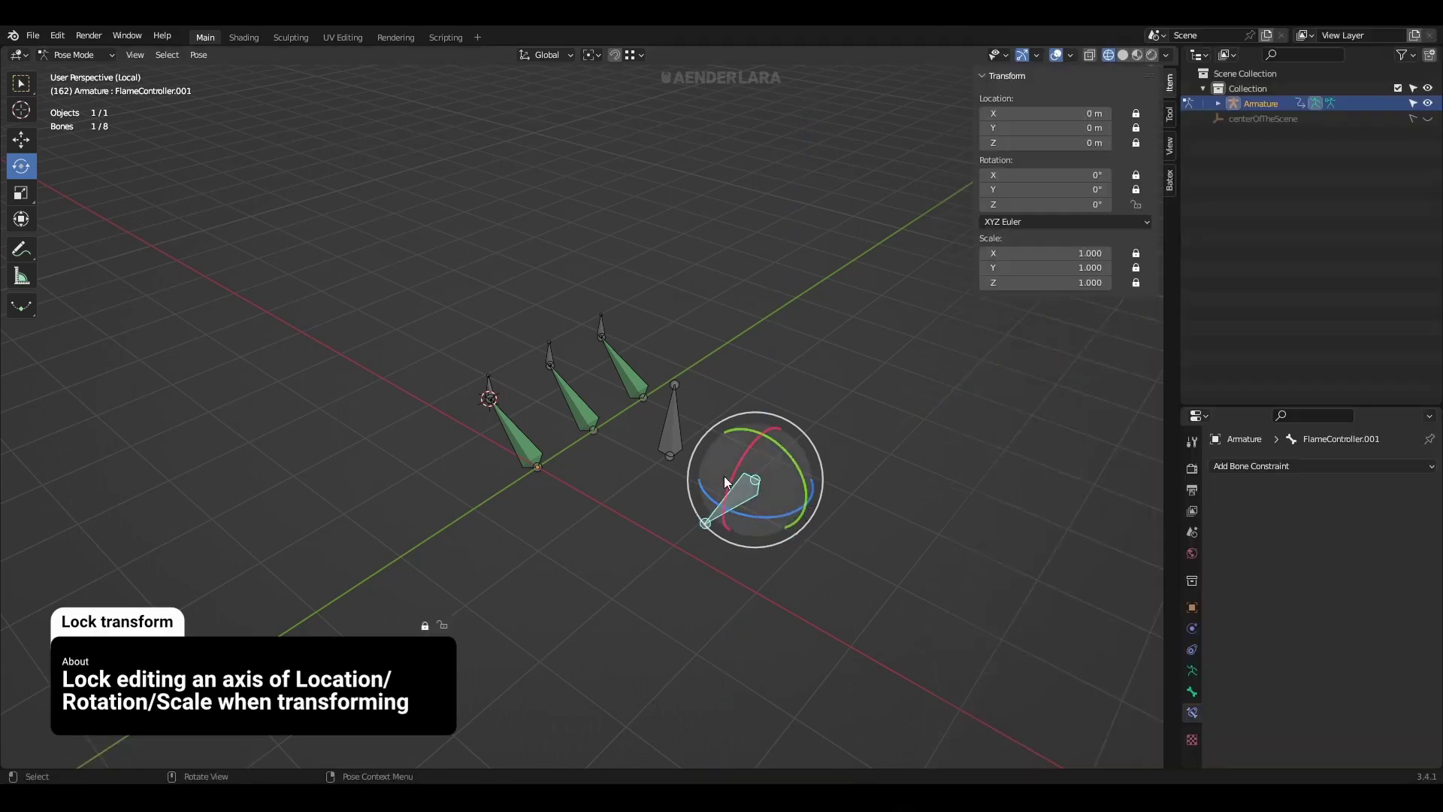
Select Flame_0, collapse its Stretch To constraint, and test scaling the bone
{"action": "left_click", "coordinate": [907, 471]}
{"action": "scroll", "coordinate": [921, 457], "scroll_direction": "up", "scroll_amount": 2}
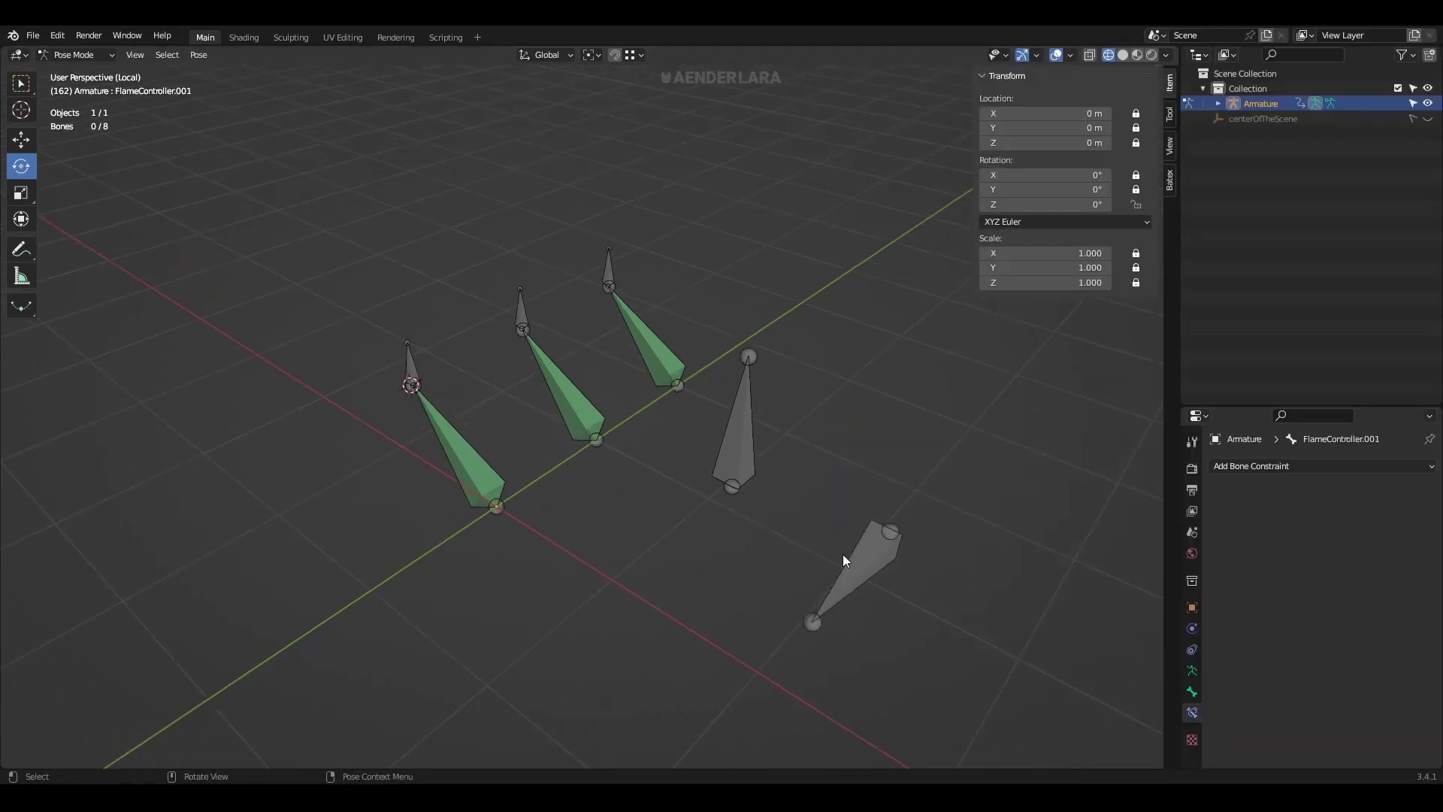
{"action": "left_click", "coordinate": [466, 458]}
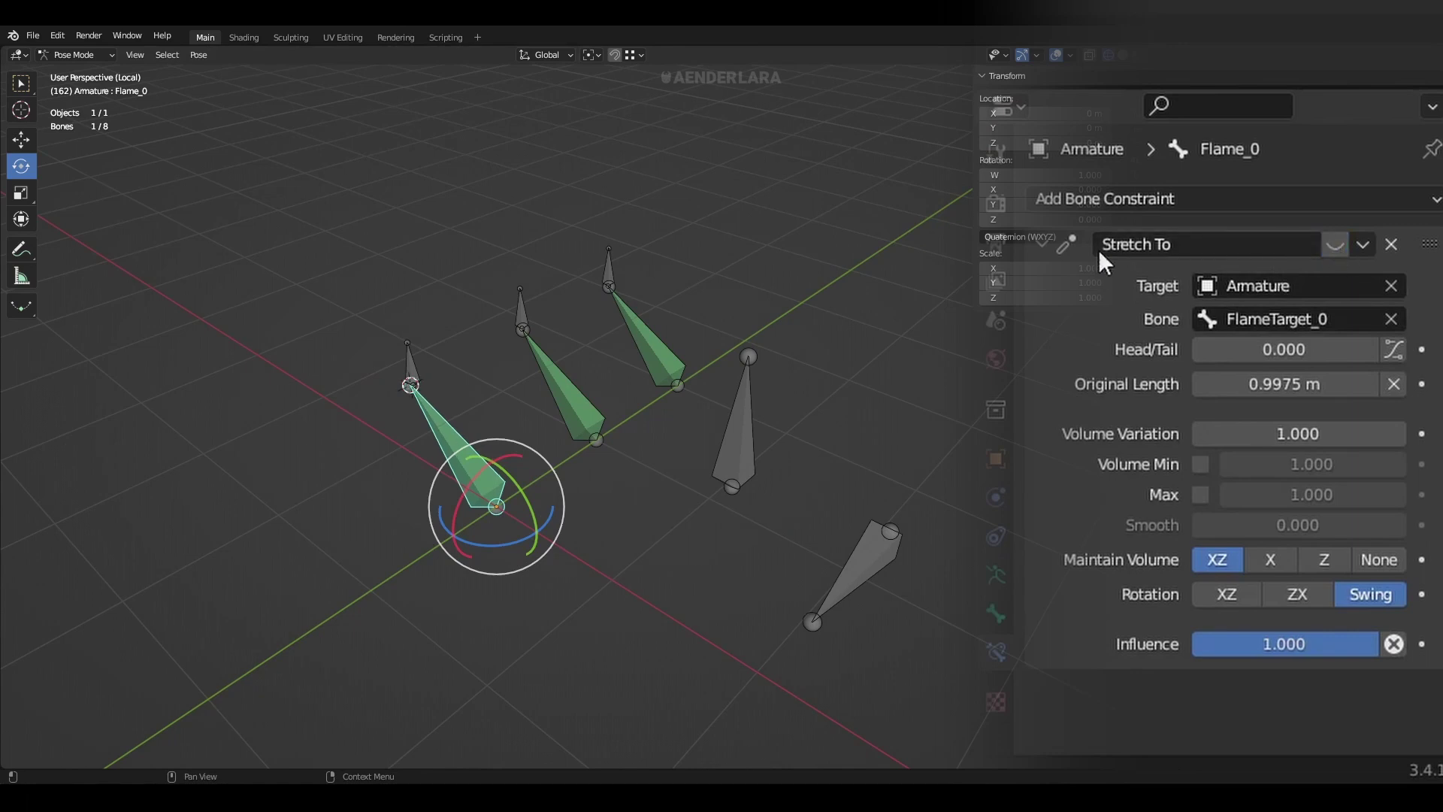
{"action": "left_click", "coordinate": [1042, 244]}
{"action": "key", "text": "s"}
{"action": "left_click_drag", "start_coordinate": [504, 511], "coordinate": [493, 513]}
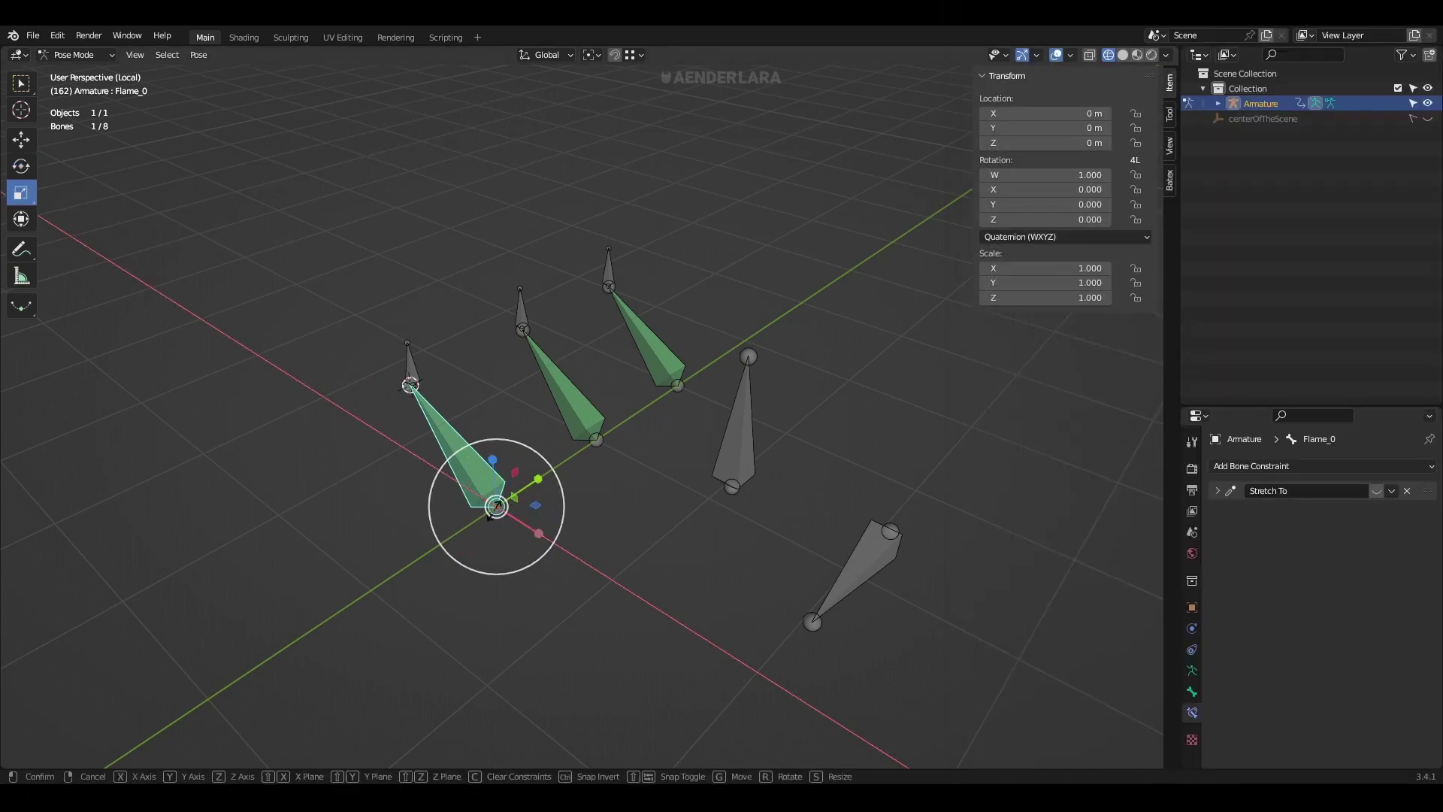
{"action": "key", "text": "s"}
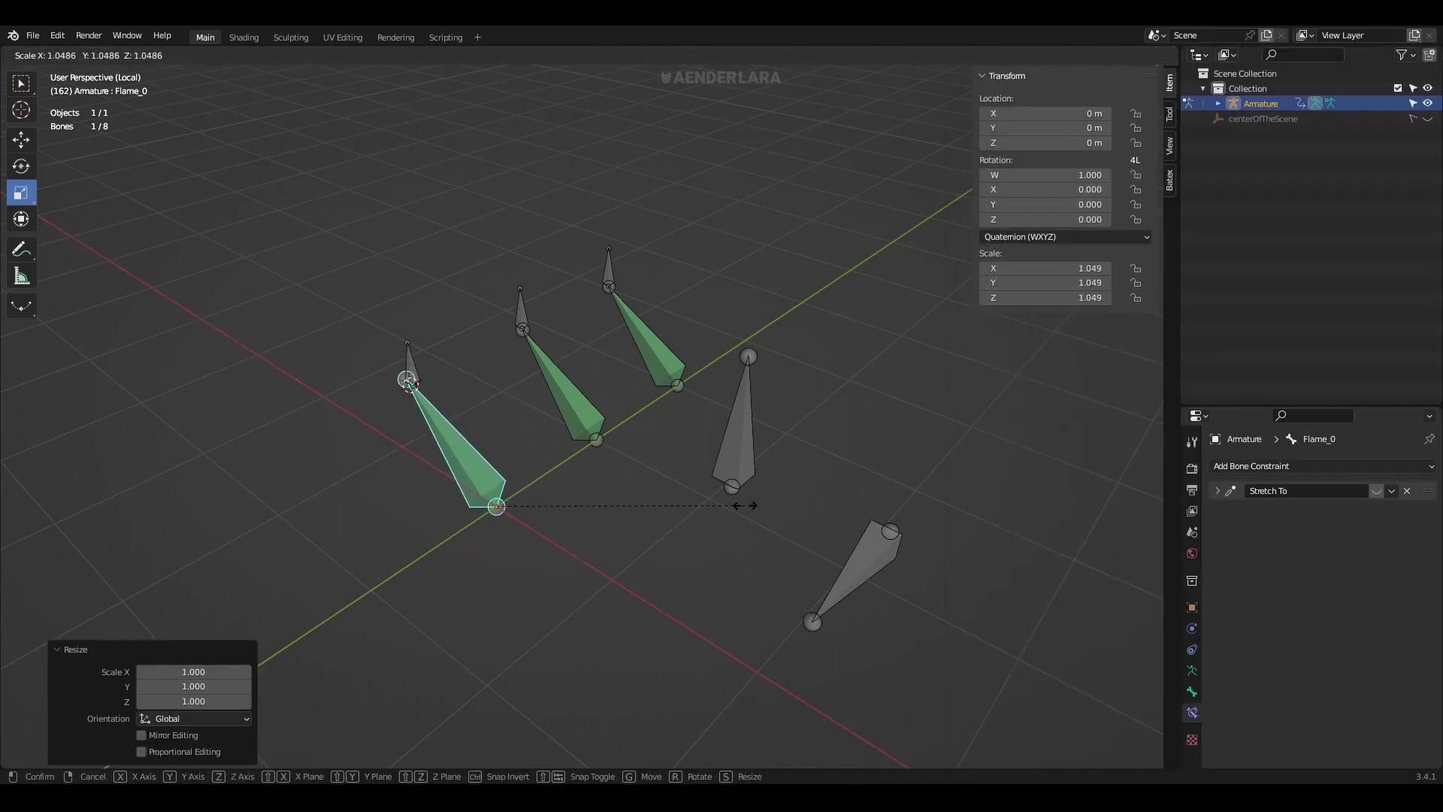
Cancel the test scale, rename the lower controller bone FlameControllerSize, and select Flame_0
{"action": "right_click", "coordinate": [542, 507]}
{"action": "left_click", "coordinate": [869, 570]}
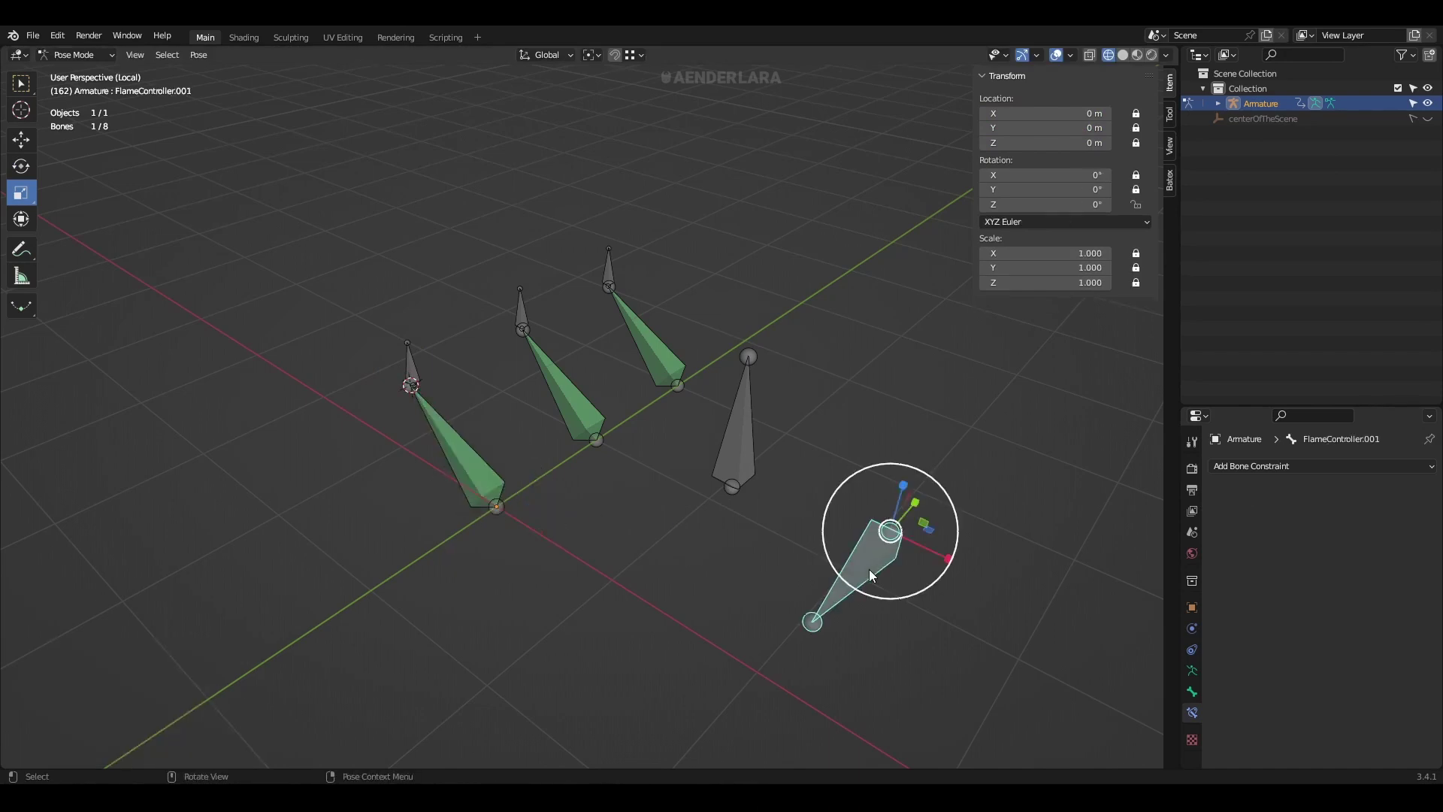
{"action": "key", "text": "F2"}
{"action": "left_click", "coordinate": [868, 568]}
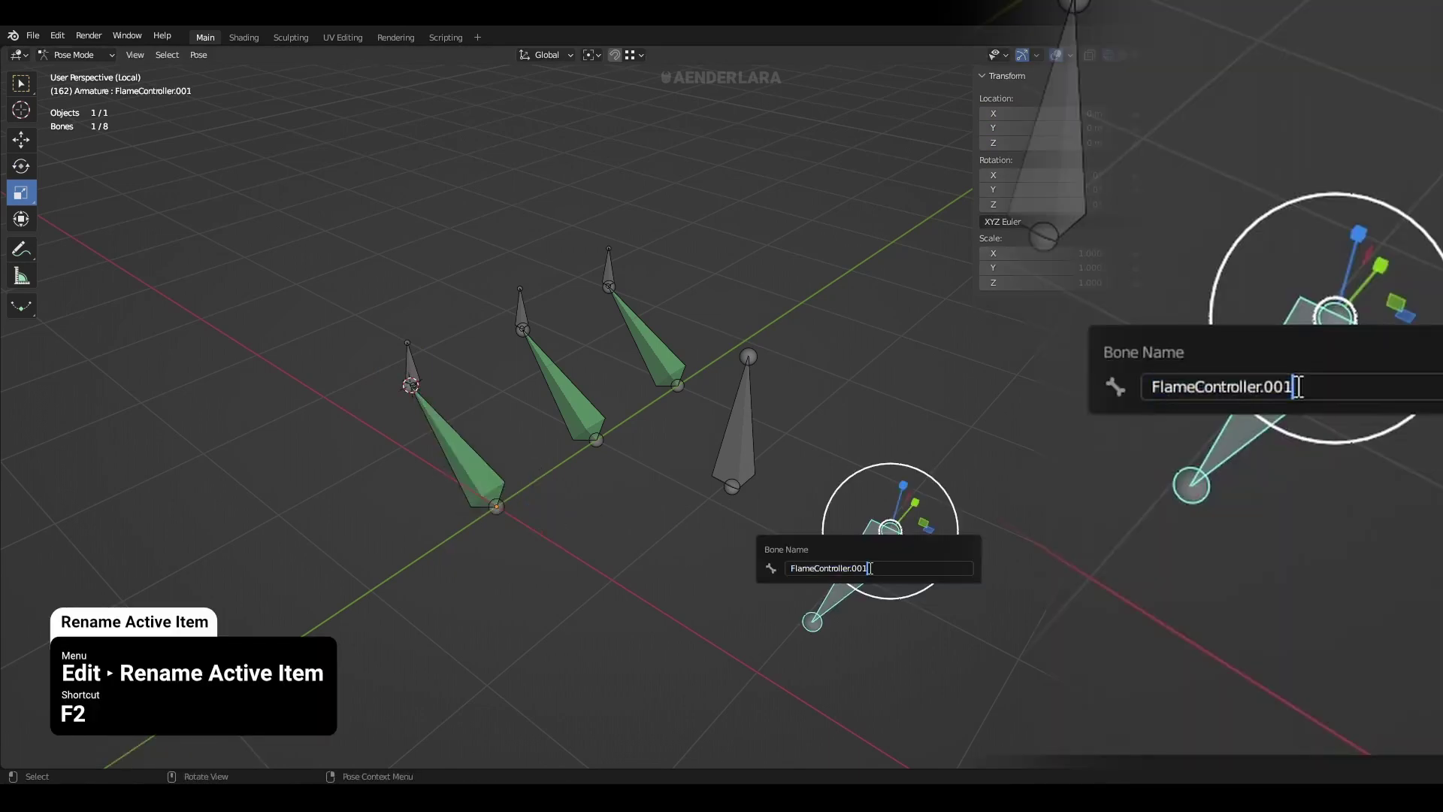
{"action": "key", "text": "Return"}
{"action": "left_click", "coordinate": [492, 500]}
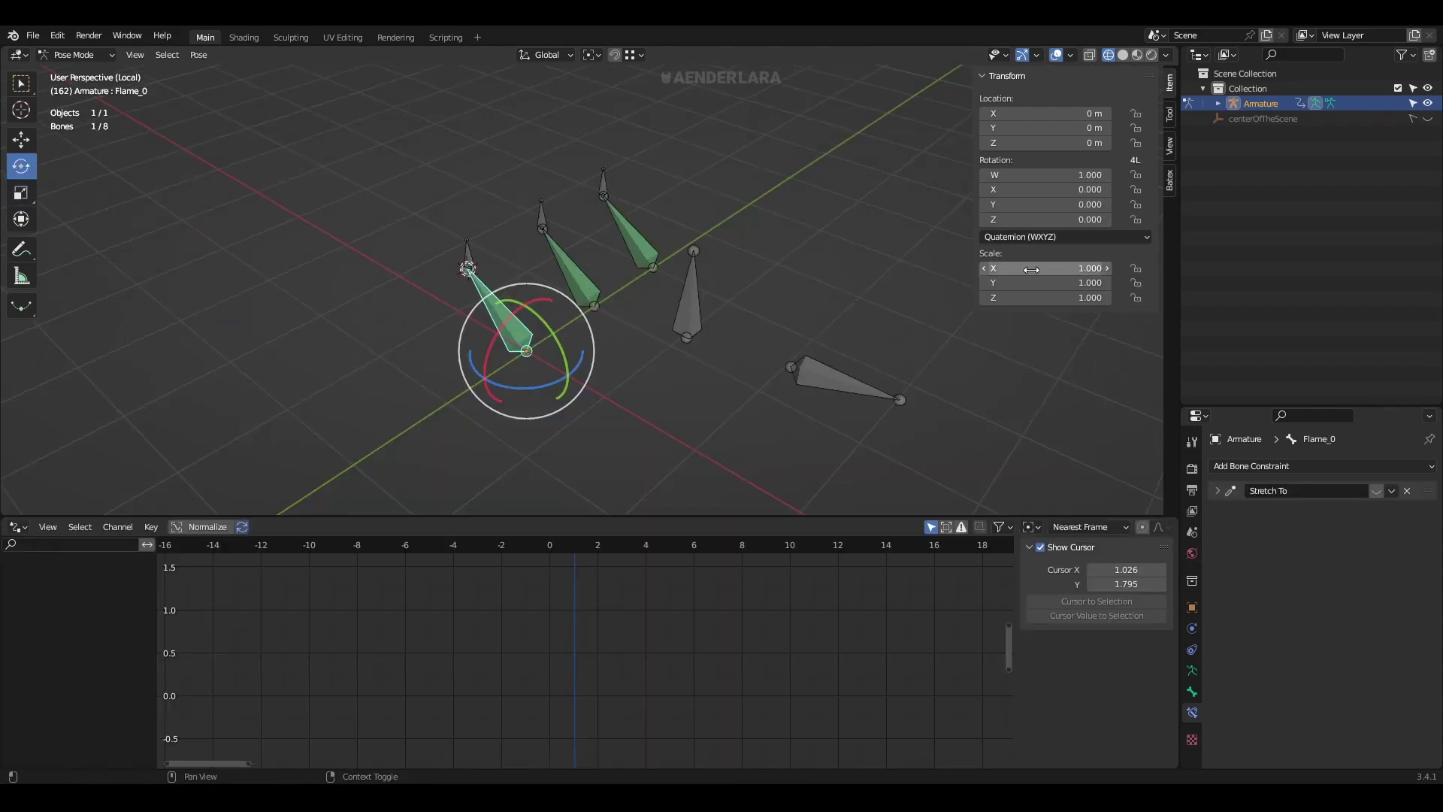
Add an Averaged Value driver to Flame_0's X scale, targeting the Armature object
{"action": "right_click", "coordinate": [1030, 268]}
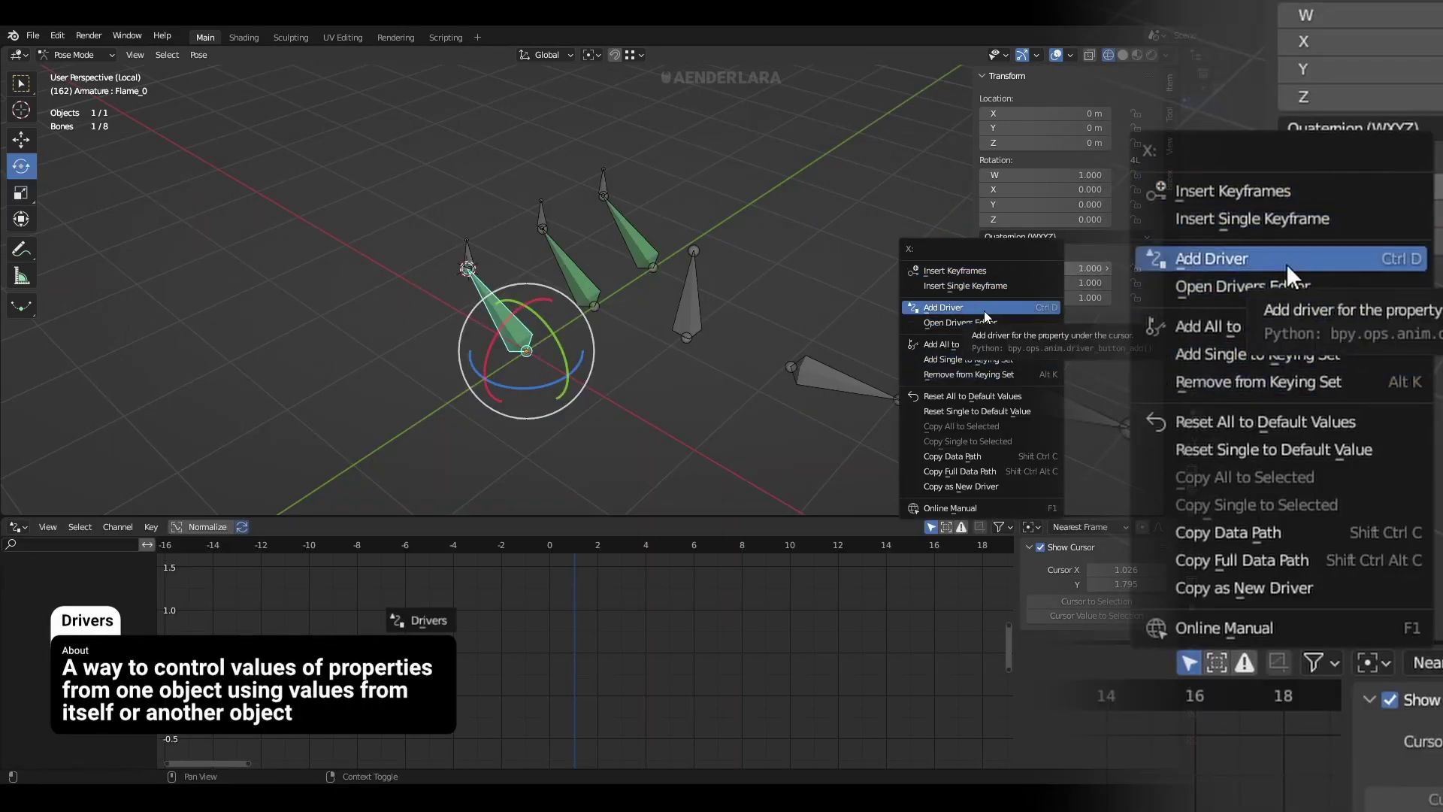
{"action": "left_click", "coordinate": [984, 307]}
{"action": "left_click", "coordinate": [928, 334]}
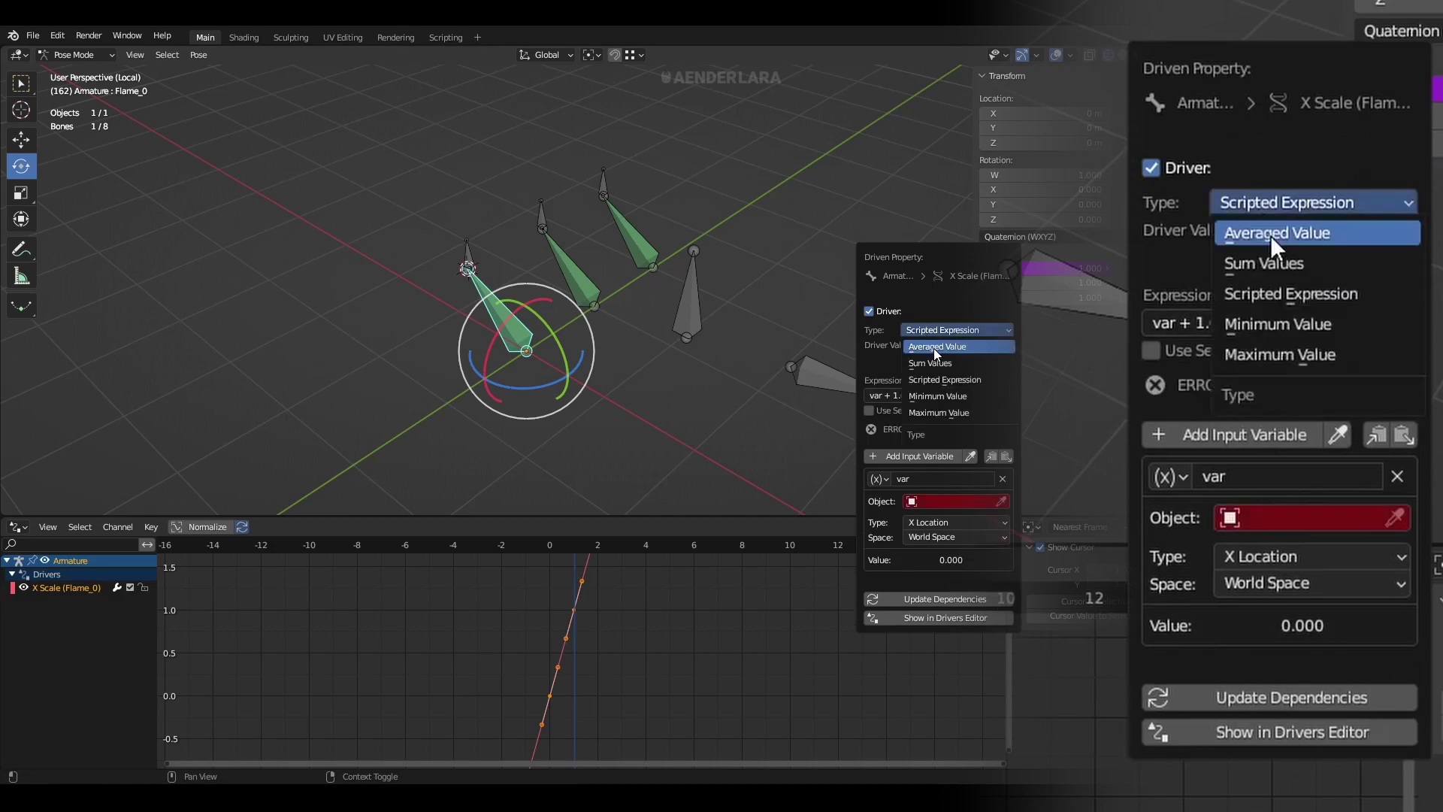
{"action": "left_click", "coordinate": [1175, 384]}
{"action": "left_click", "coordinate": [1251, 443]}
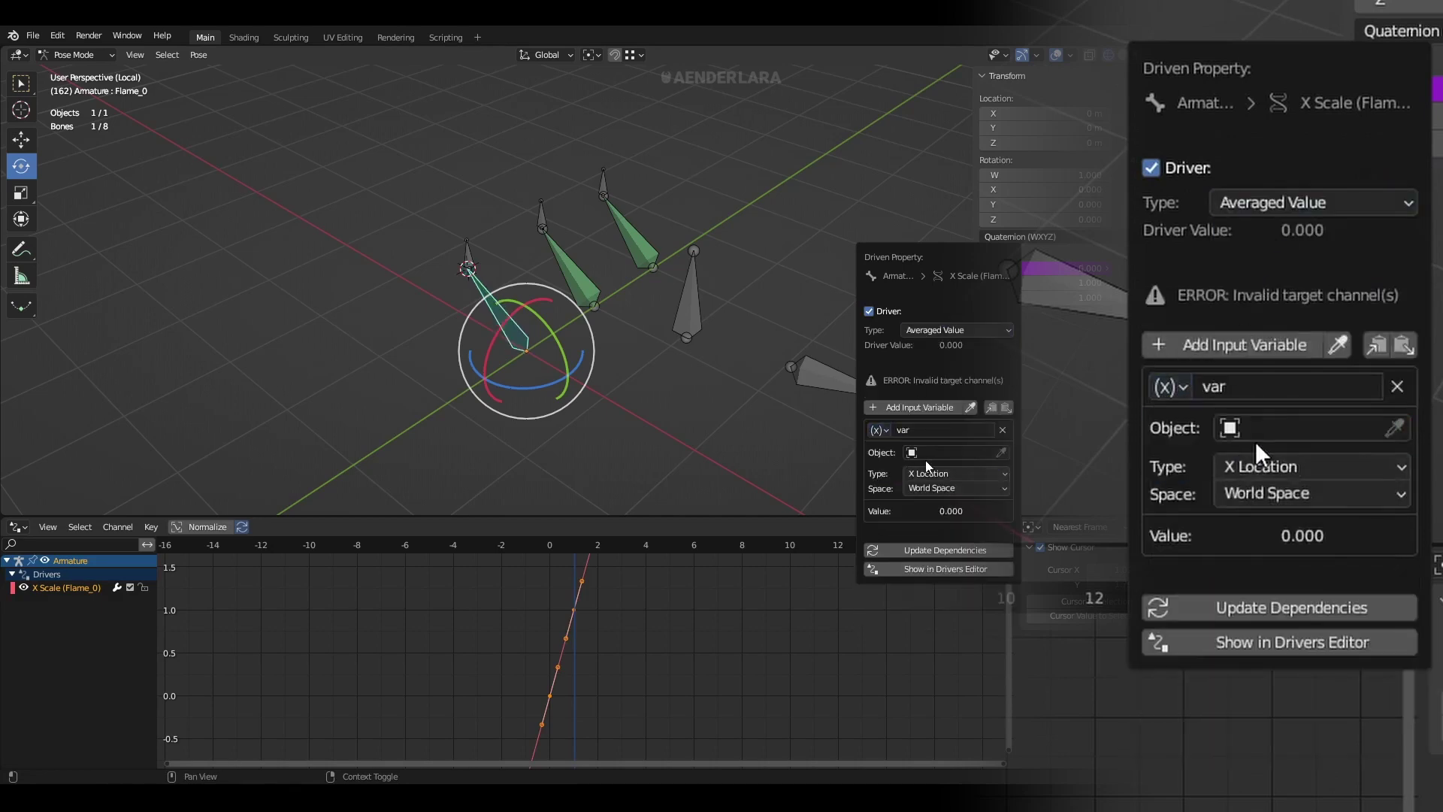
{"action": "left_click", "coordinate": [952, 452]}
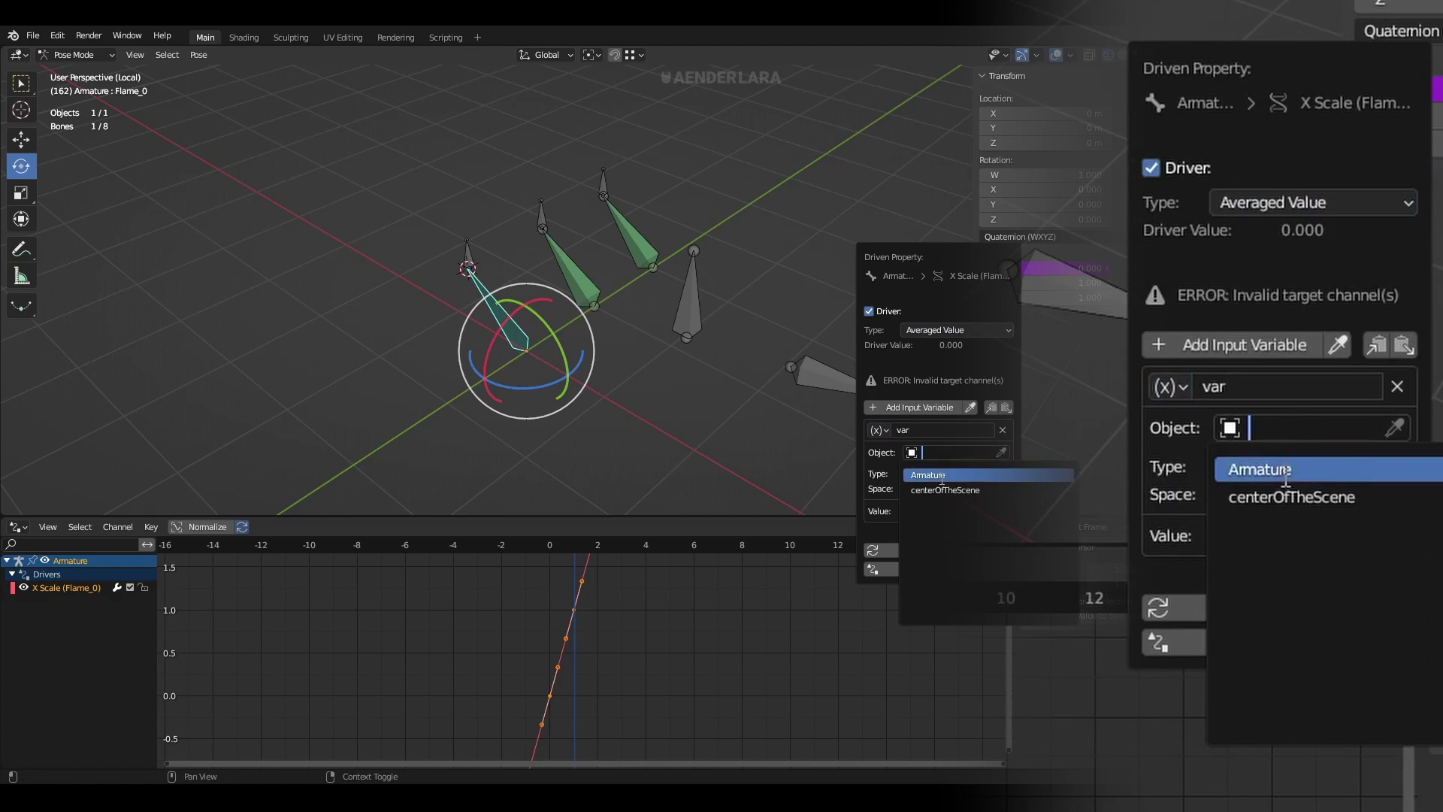
{"action": "left_click", "coordinate": [941, 474]}
Make the driver variable read FlameControllerSize's Z rotation in Local Space
{"action": "left_click", "coordinate": [948, 452]}
{"action": "left_click", "coordinate": [1339, 660]}
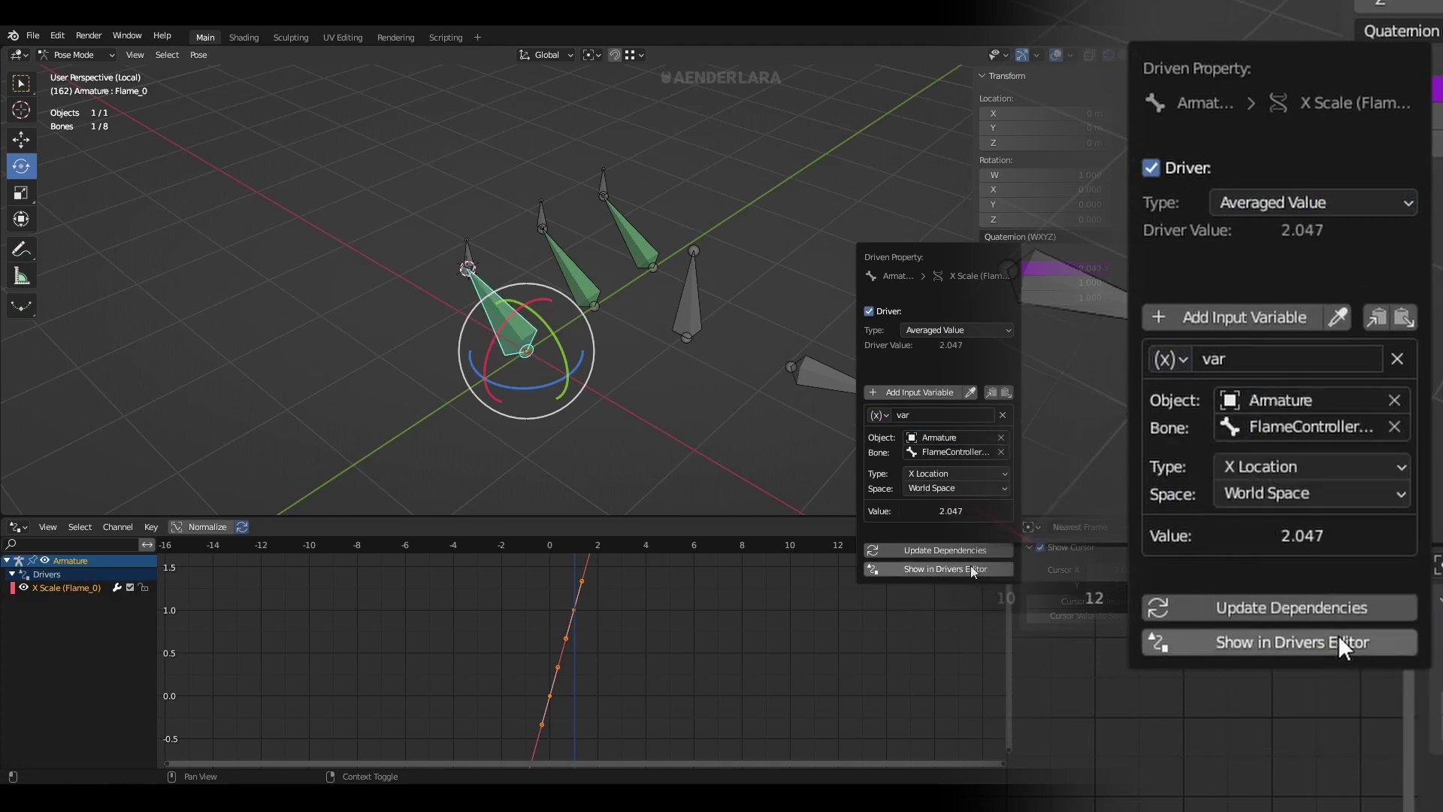
{"action": "left_click", "coordinate": [1309, 468]}
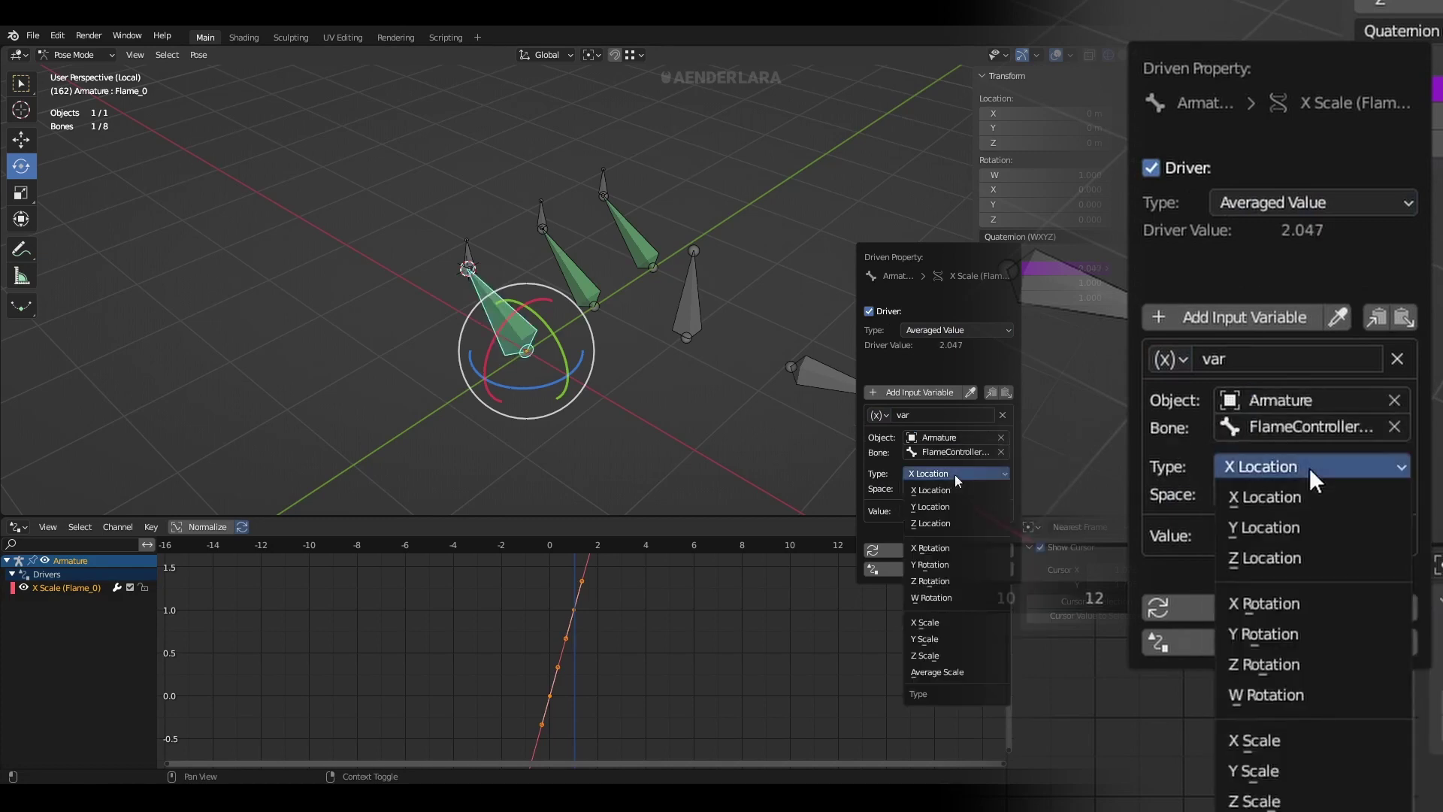
{"action": "left_click", "coordinate": [1295, 664]}
{"action": "left_click", "coordinate": [1283, 524]}
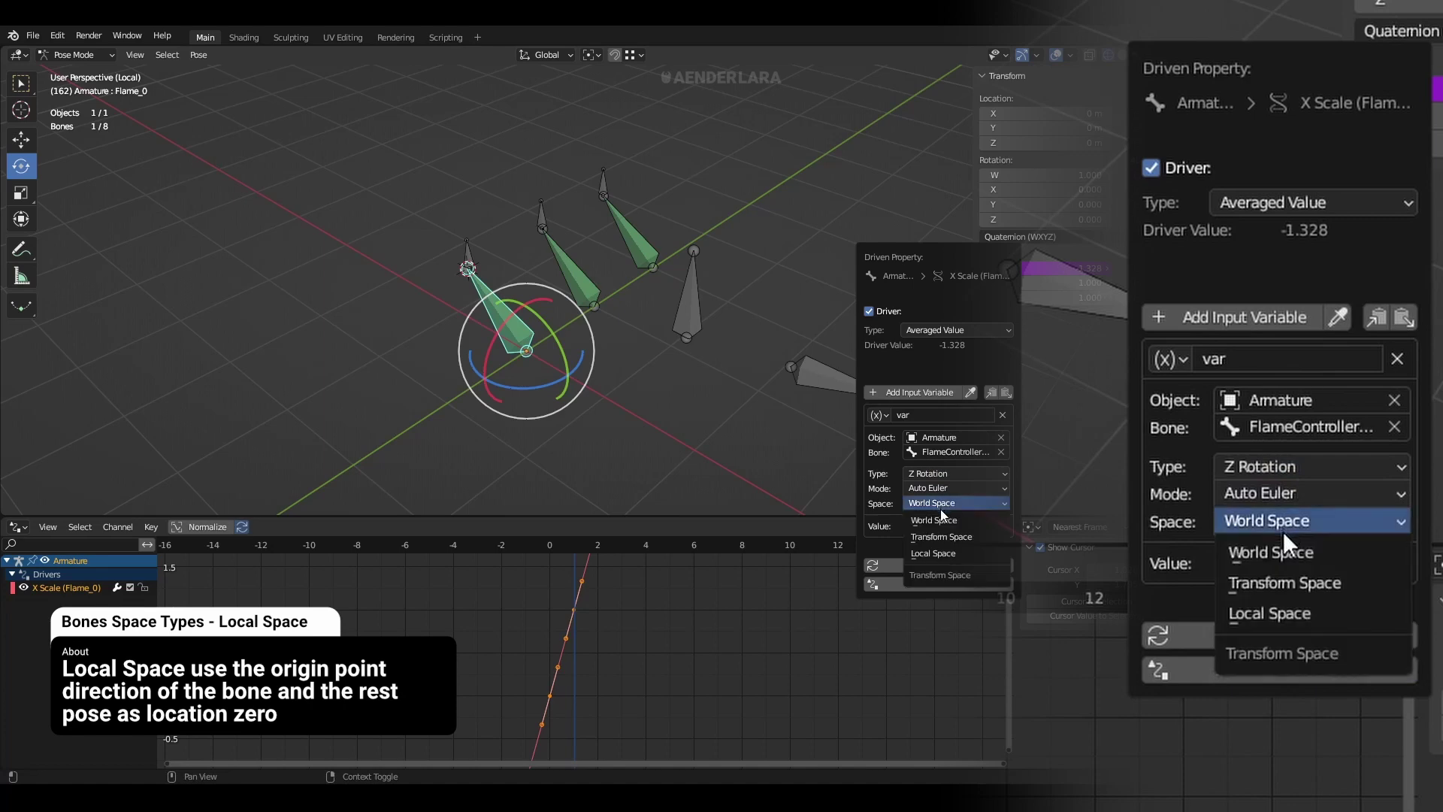
{"action": "left_click", "coordinate": [1282, 614]}
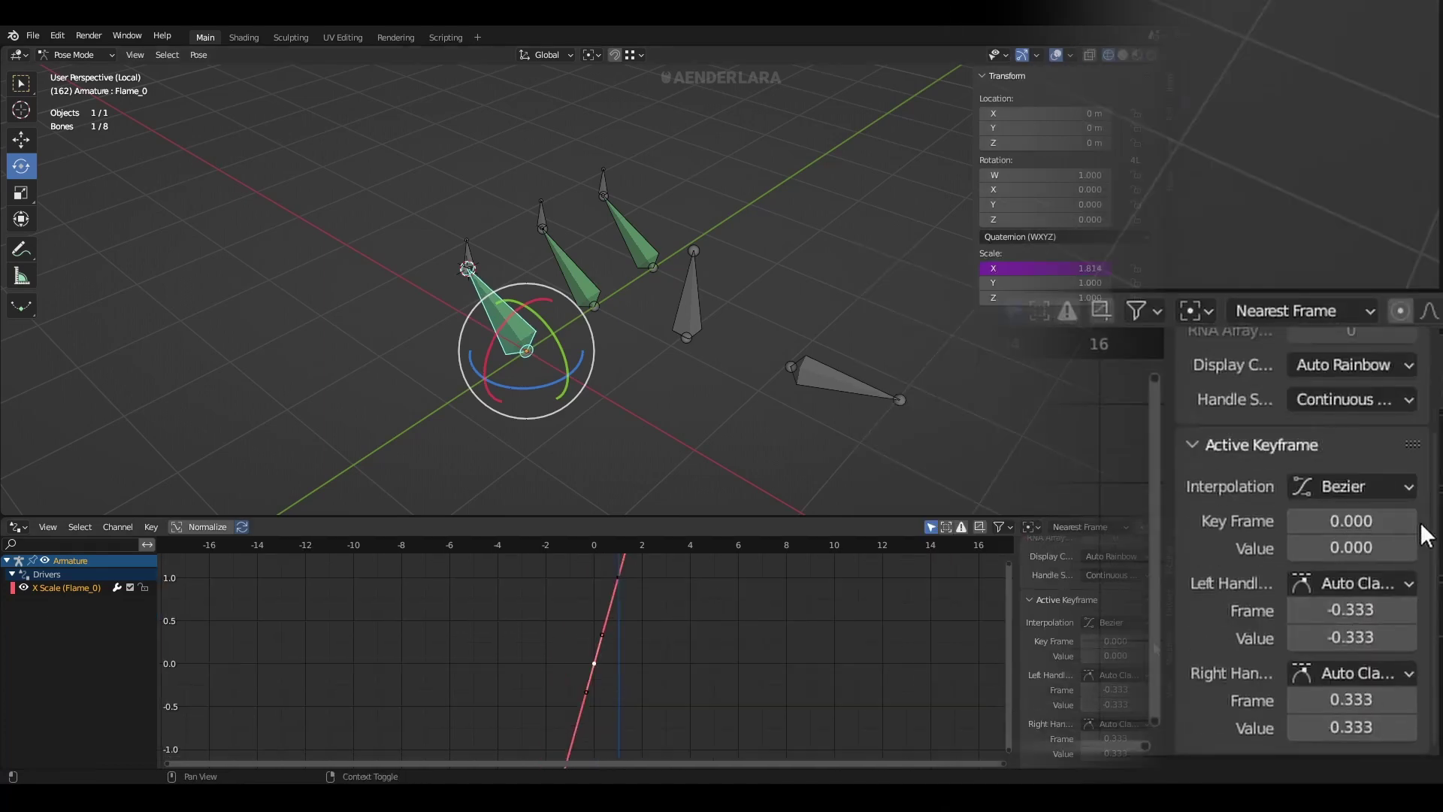
Move the upper driver keyframe to pi (3.142) and set the keyframe handles to Free
{"action": "left_click", "coordinate": [619, 577]}
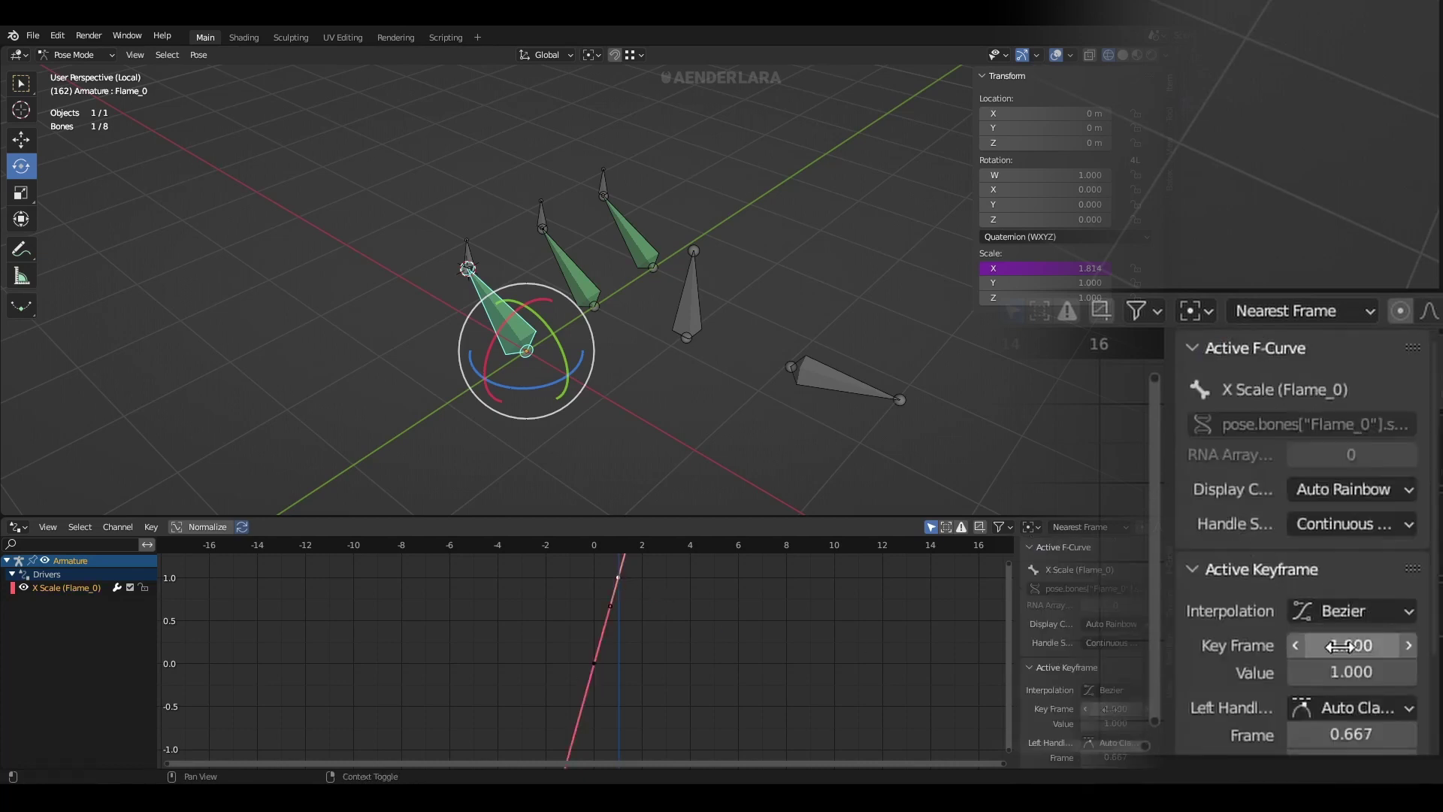
{"action": "left_click", "coordinate": [1340, 645]}
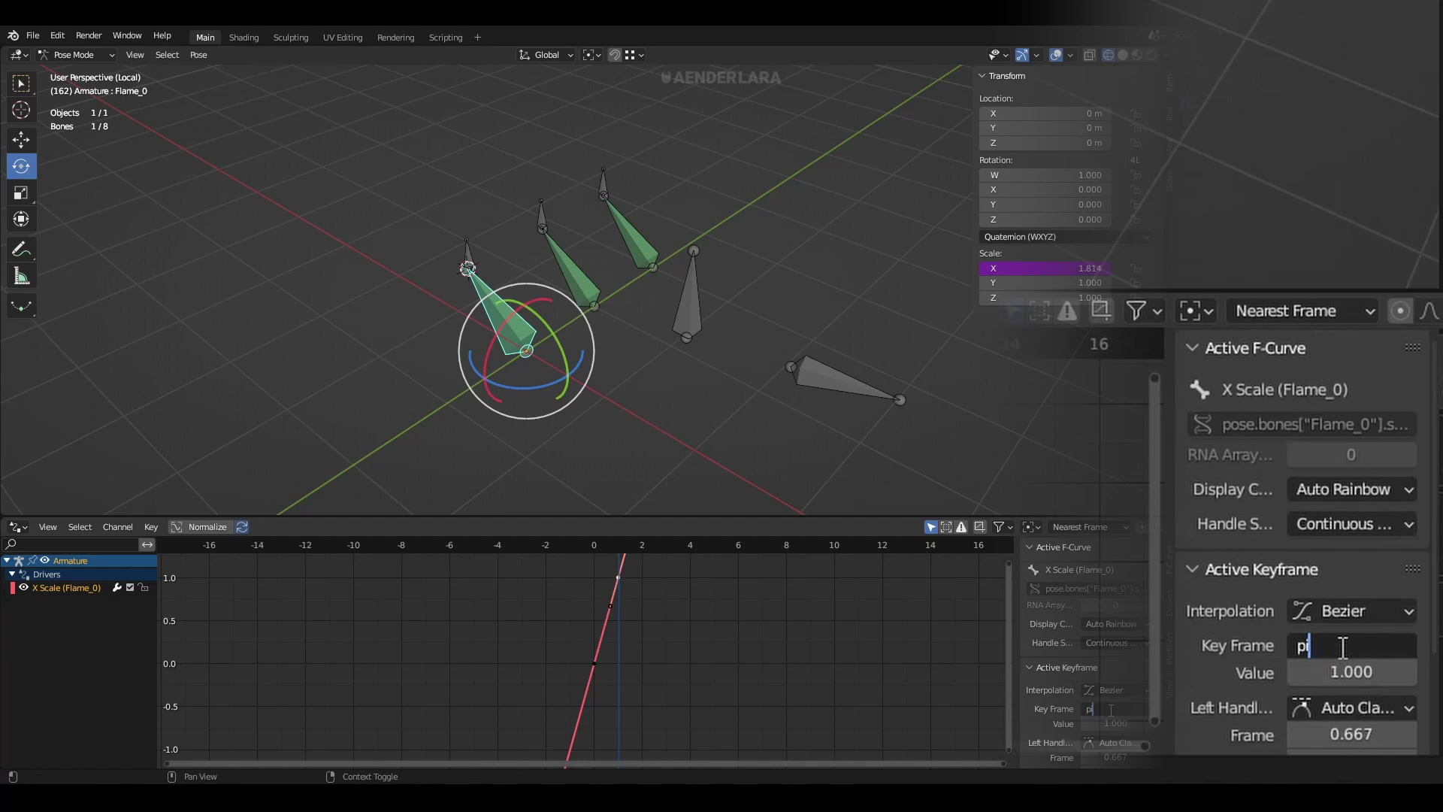
{"action": "key", "text": "Return"}
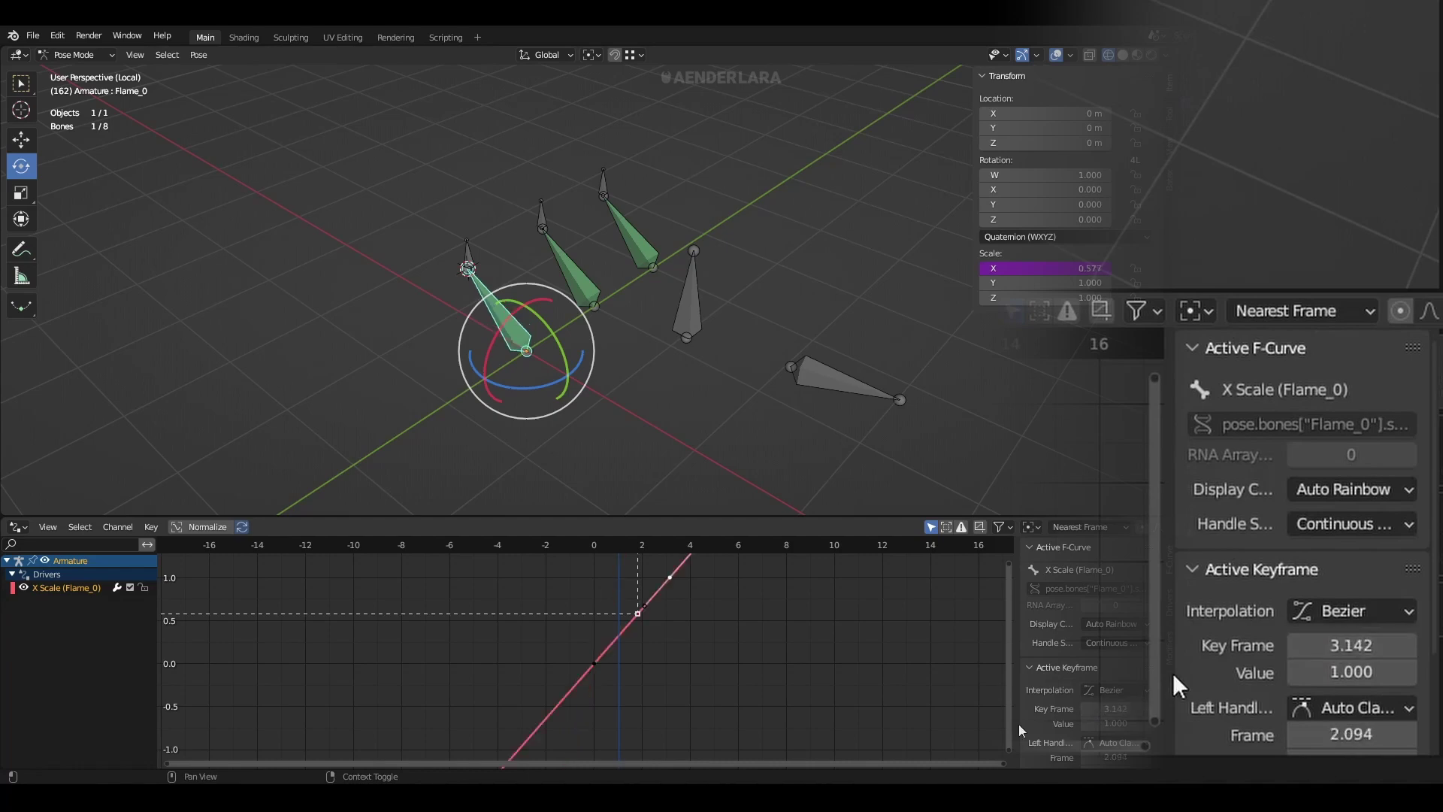
{"action": "left_click", "coordinate": [864, 706]}
{"action": "right_click", "coordinate": [671, 637]}
{"action": "mouse_move", "coordinate": [587, 599]}
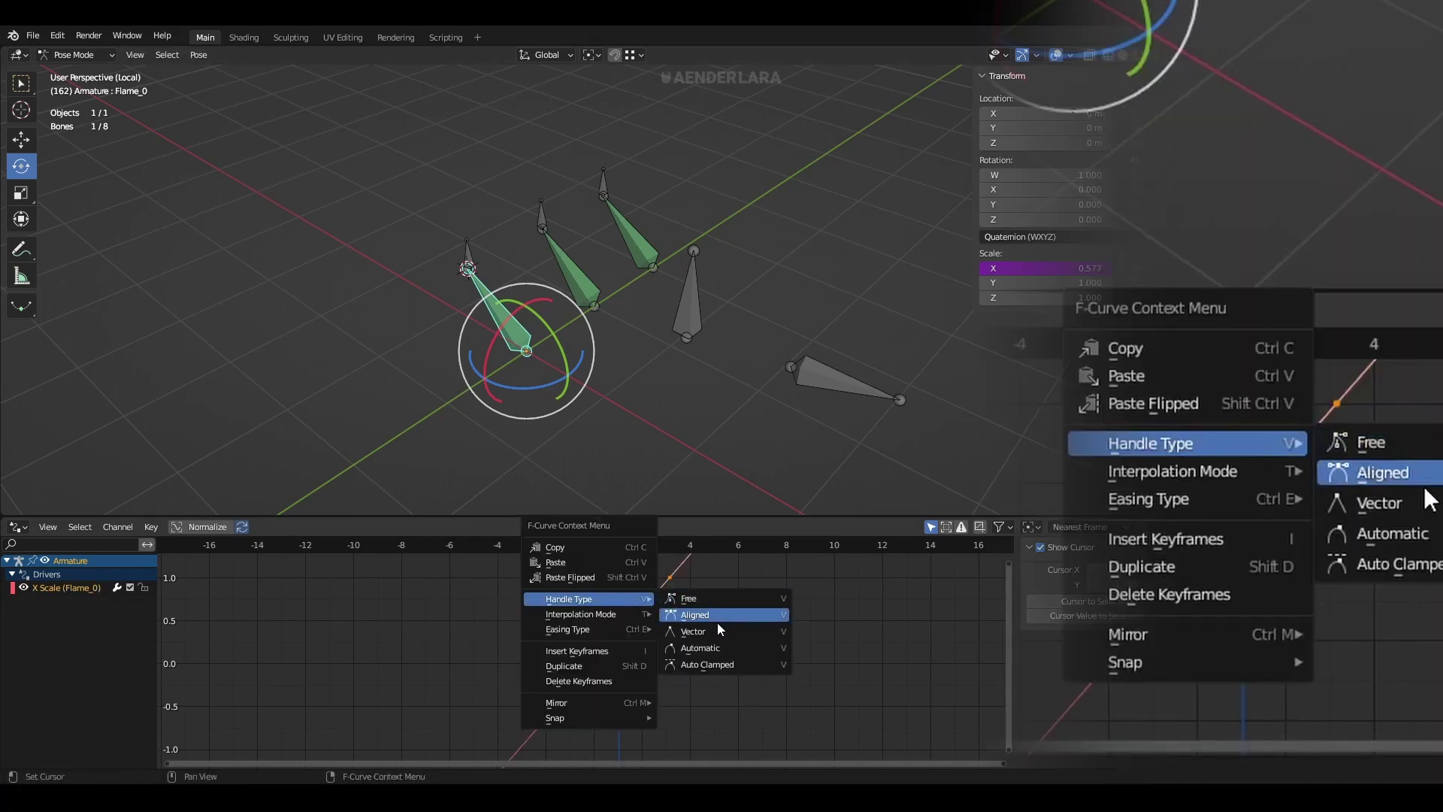
{"action": "left_click", "coordinate": [761, 637]}
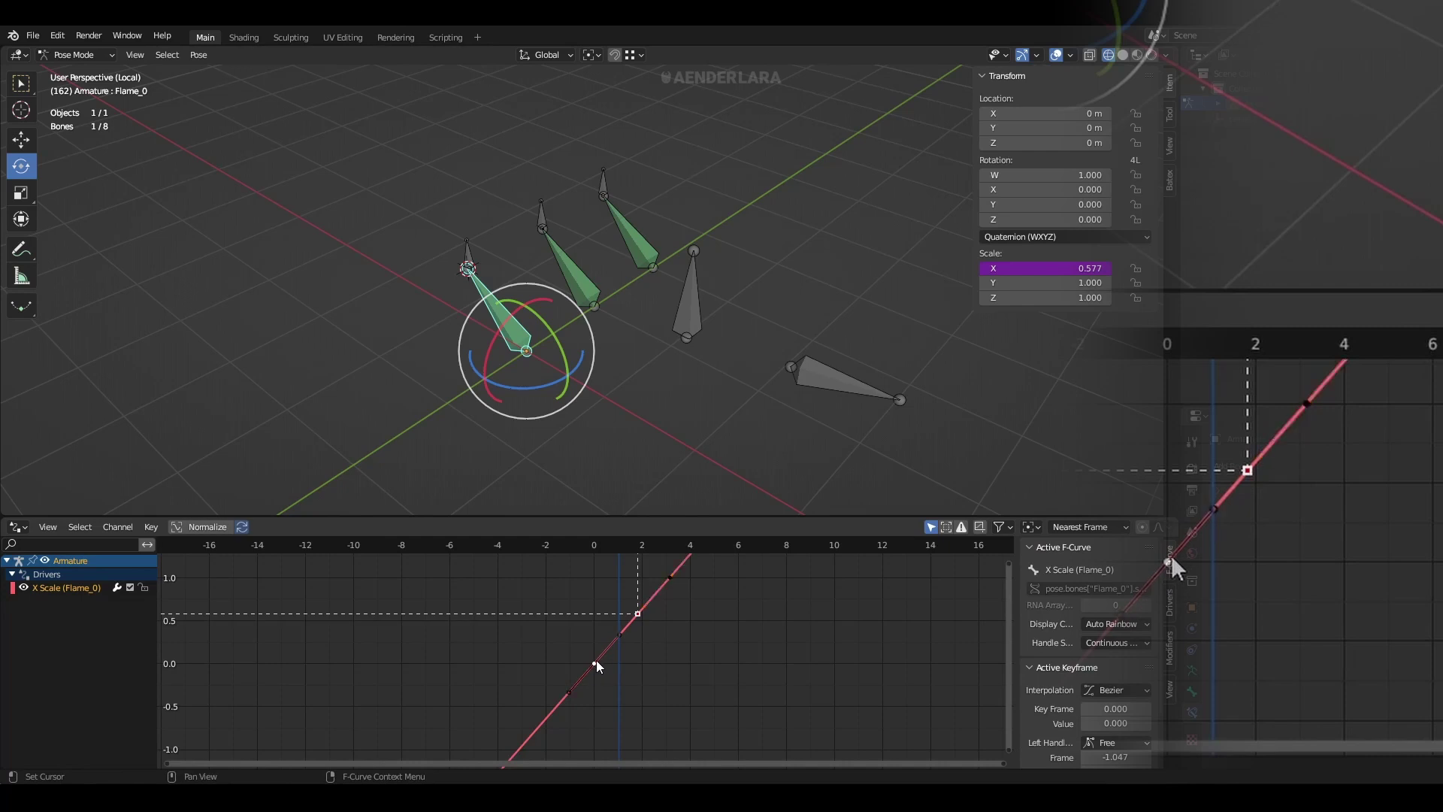
Flatten the outer handles, setting the right handle value to 1 and the left to 0
{"action": "left_click_drag", "start_coordinate": [568, 693], "coordinate": [548, 664]}
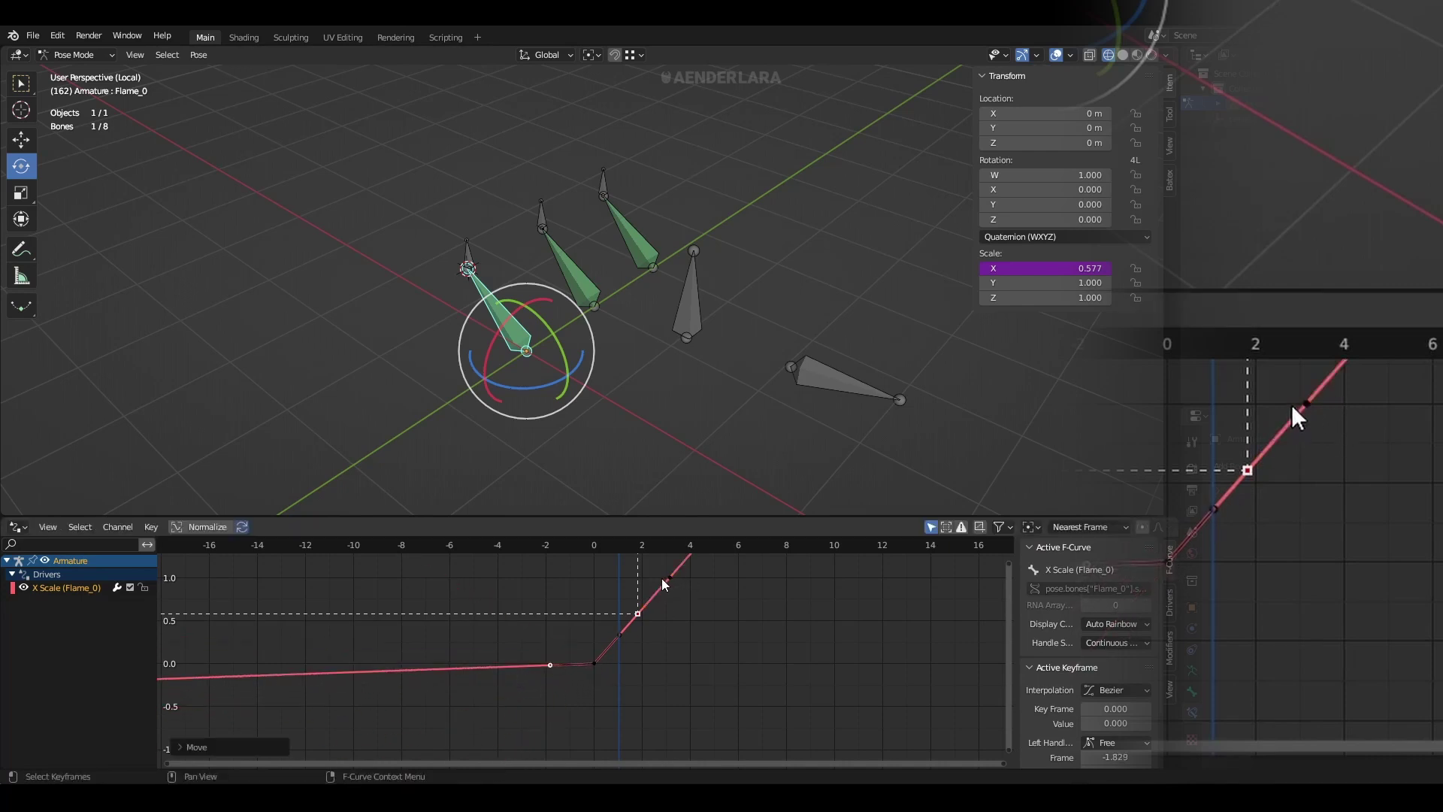
{"action": "mouse_move", "coordinate": [664, 581]}
{"action": "left_mouse_down"}
{"action": "mouse_move", "coordinate": [700, 635]}
{"action": "mouse_move", "coordinate": [702, 619]}
{"action": "left_mouse_up"}
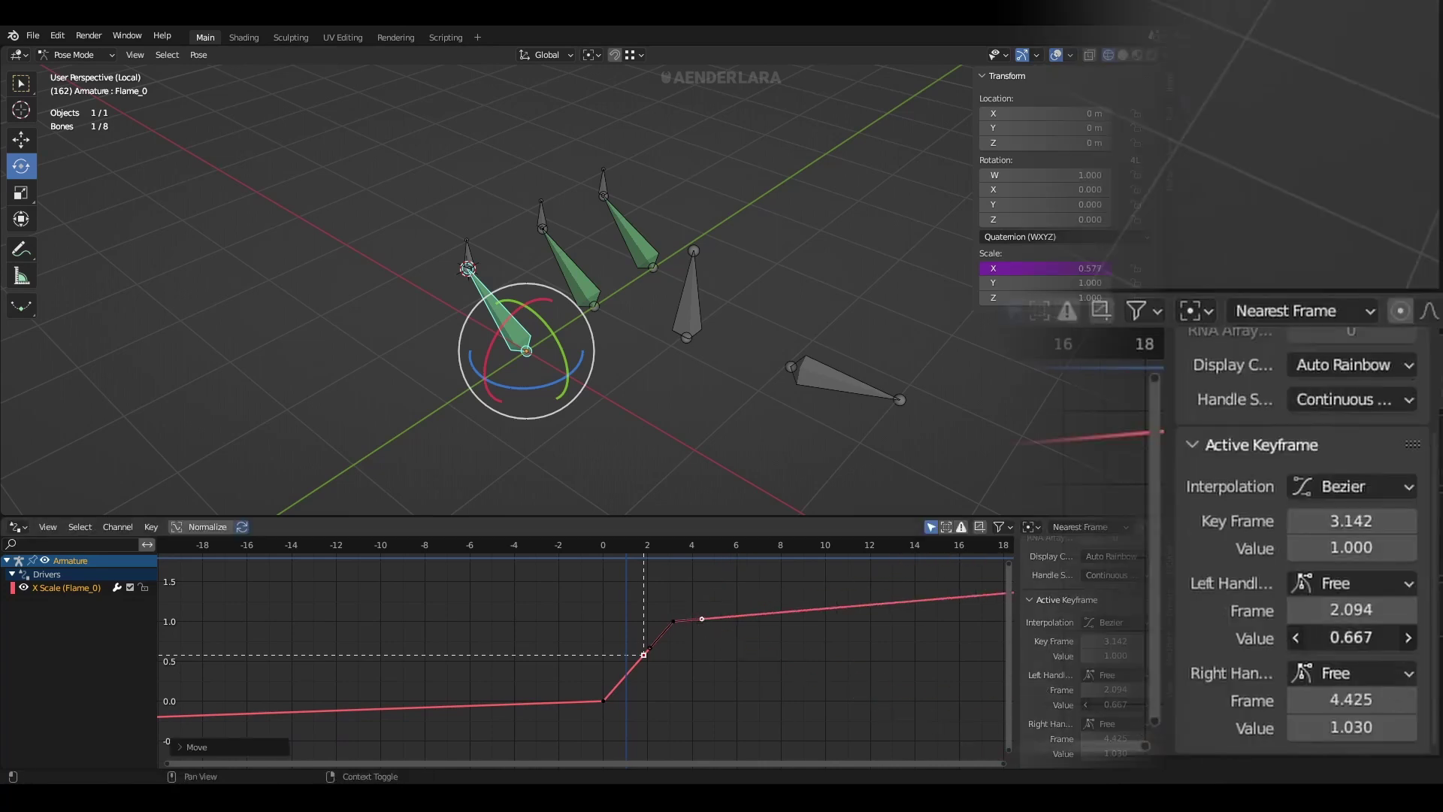
{"action": "left_click", "coordinate": [1111, 751]}
{"action": "type", "text": "1"}
{"action": "key", "text": "Return"}
{"action": "left_click", "coordinate": [575, 704]}
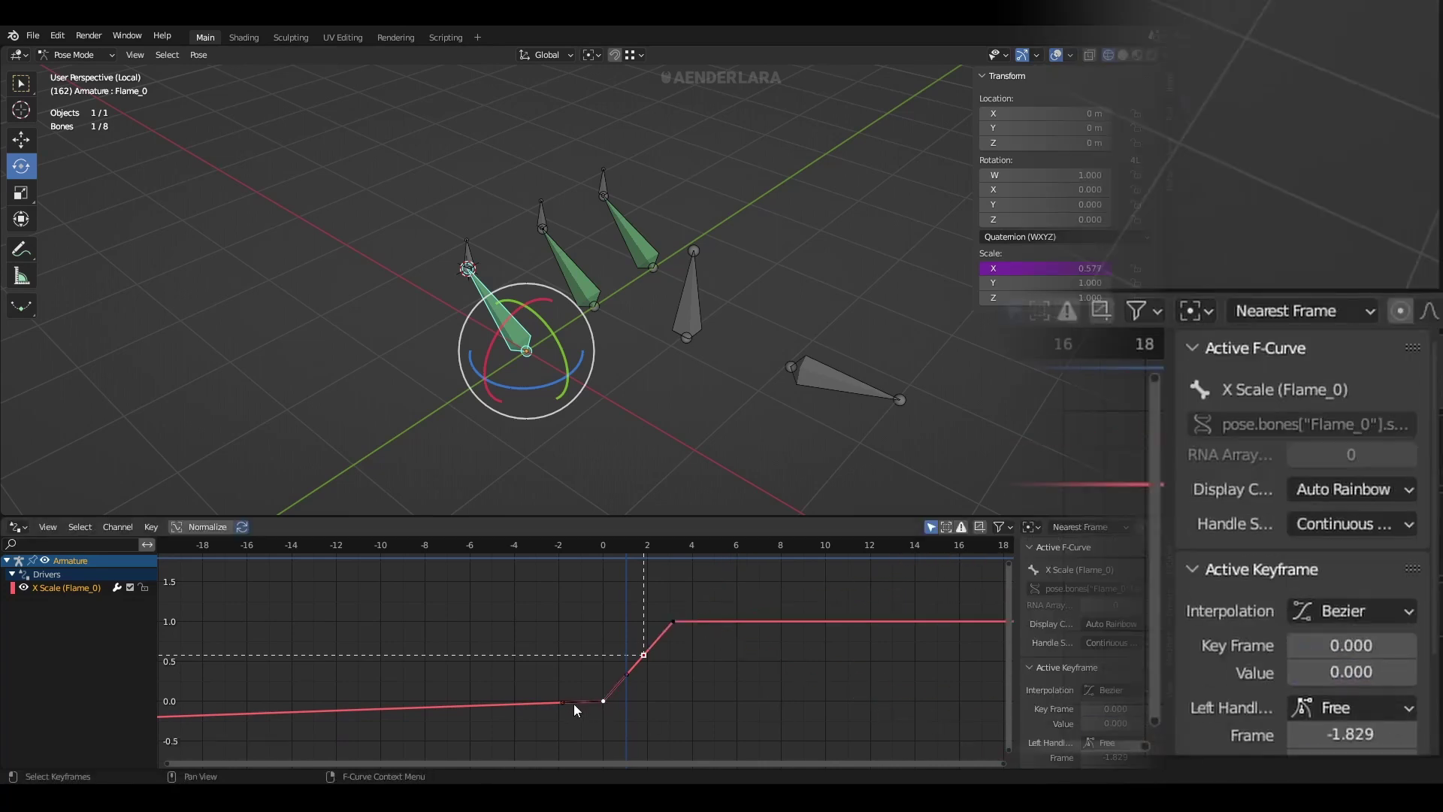
{"action": "left_click", "coordinate": [565, 701]}
{"action": "scroll", "coordinate": [1152, 731], "scroll_direction": "down", "scroll_amount": 3}
{"action": "left_click", "coordinate": [1091, 707]}
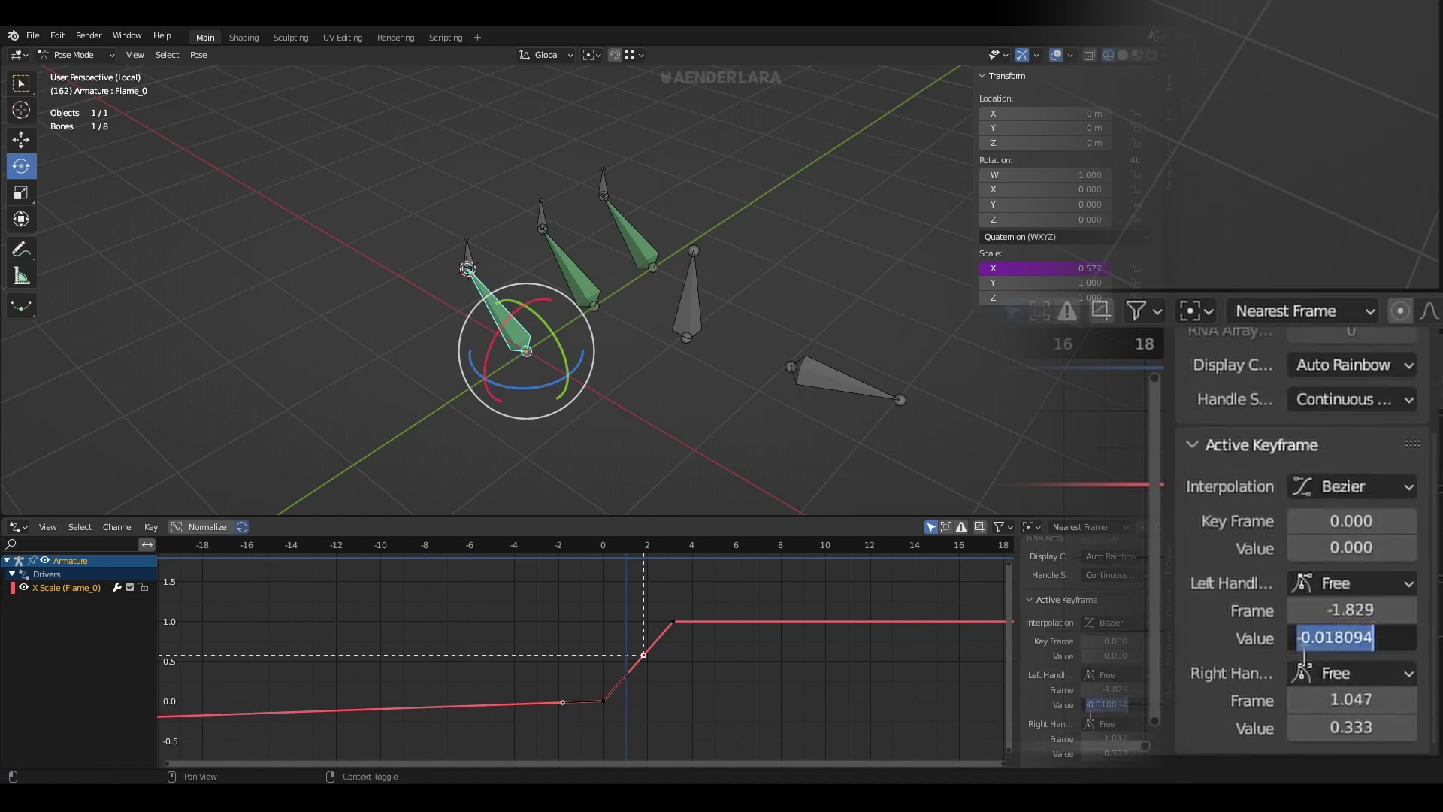
{"action": "type", "text": "0"}
{"action": "key", "text": "Return"}
{"action": "left_click", "coordinate": [838, 383]}
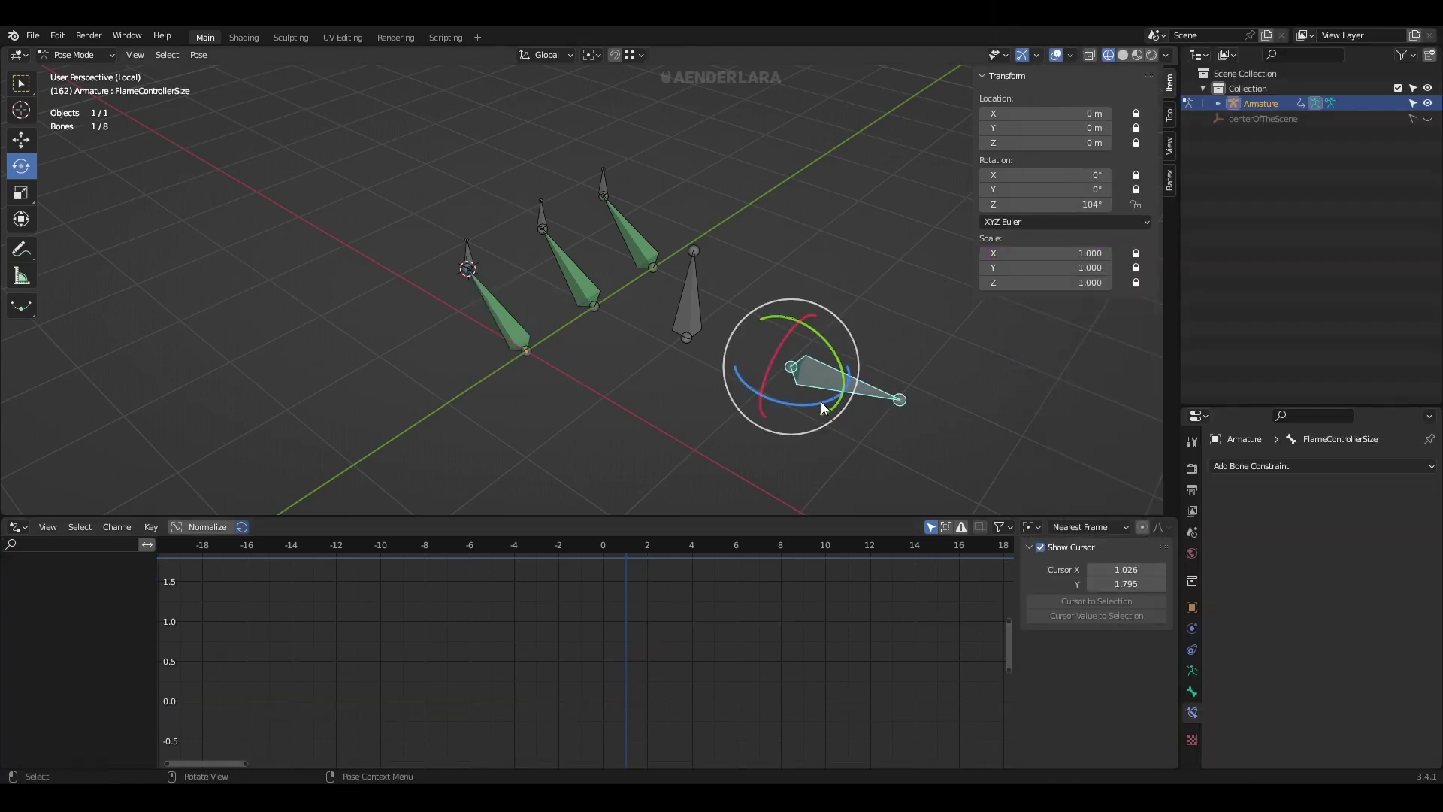
Copy Flame_0's X scale driver and paste it onto its Y and Z scale
{"action": "mouse_move", "coordinate": [822, 401]}
{"action": "left_mouse_down"}
{"action": "mouse_move", "coordinate": [864, 358]}
{"action": "mouse_move", "coordinate": [781, 441]}
{"action": "mouse_move", "coordinate": [834, 321]}
{"action": "left_mouse_up"}
{"action": "key", "text": "Escape"}
{"action": "left_click", "coordinate": [519, 340]}
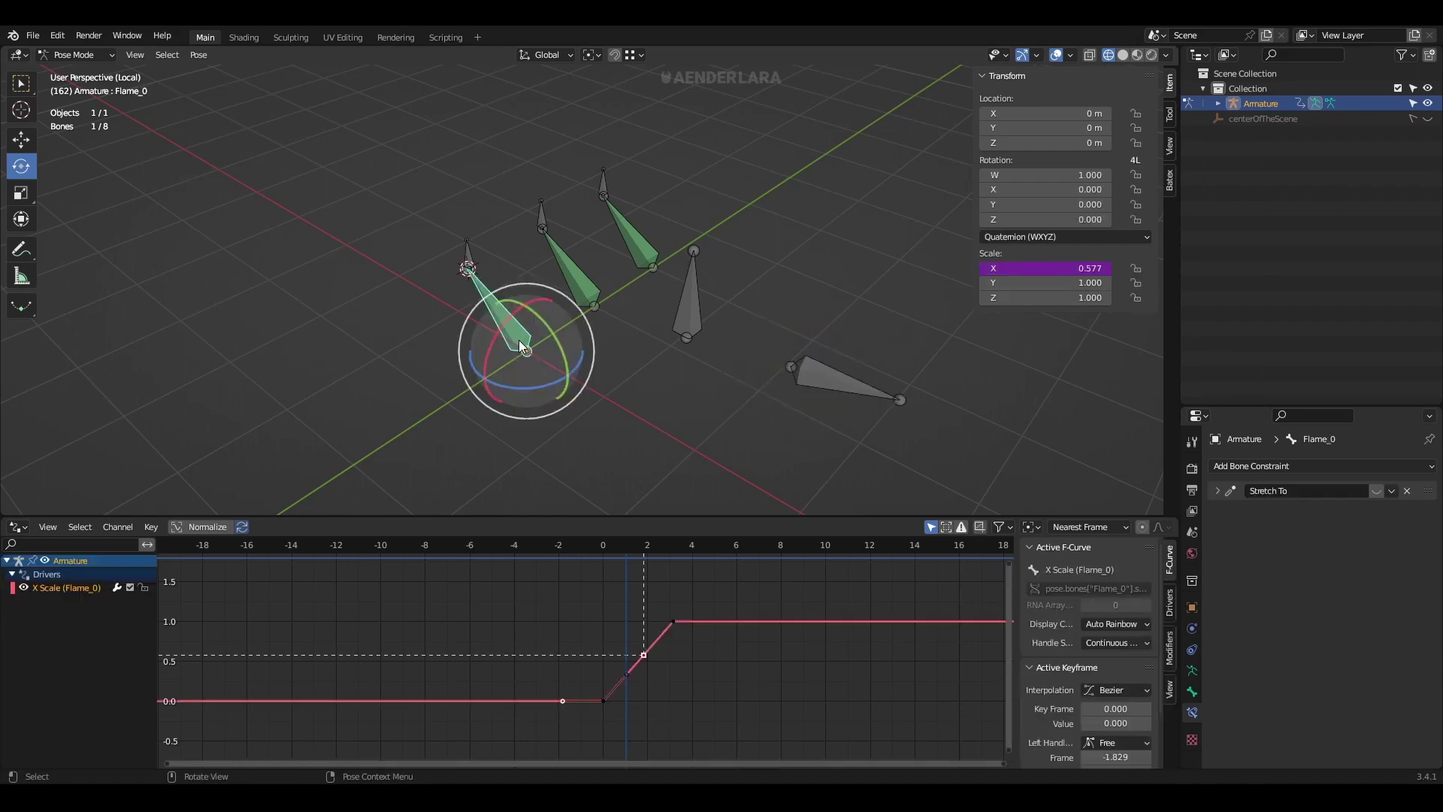
{"action": "right_click", "coordinate": [1049, 268]}
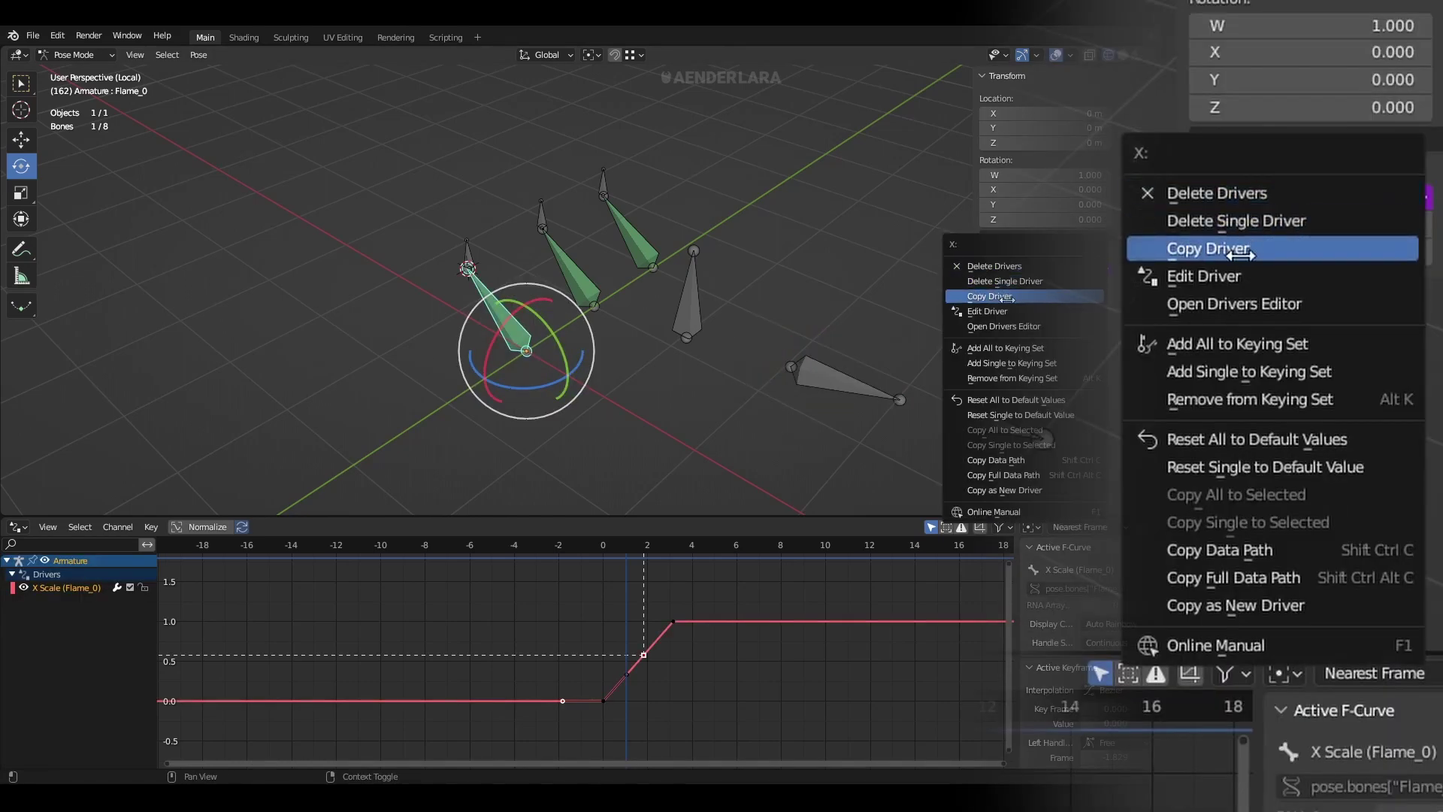
{"action": "left_click", "coordinate": [991, 297]}
{"action": "right_click", "coordinate": [990, 287]}
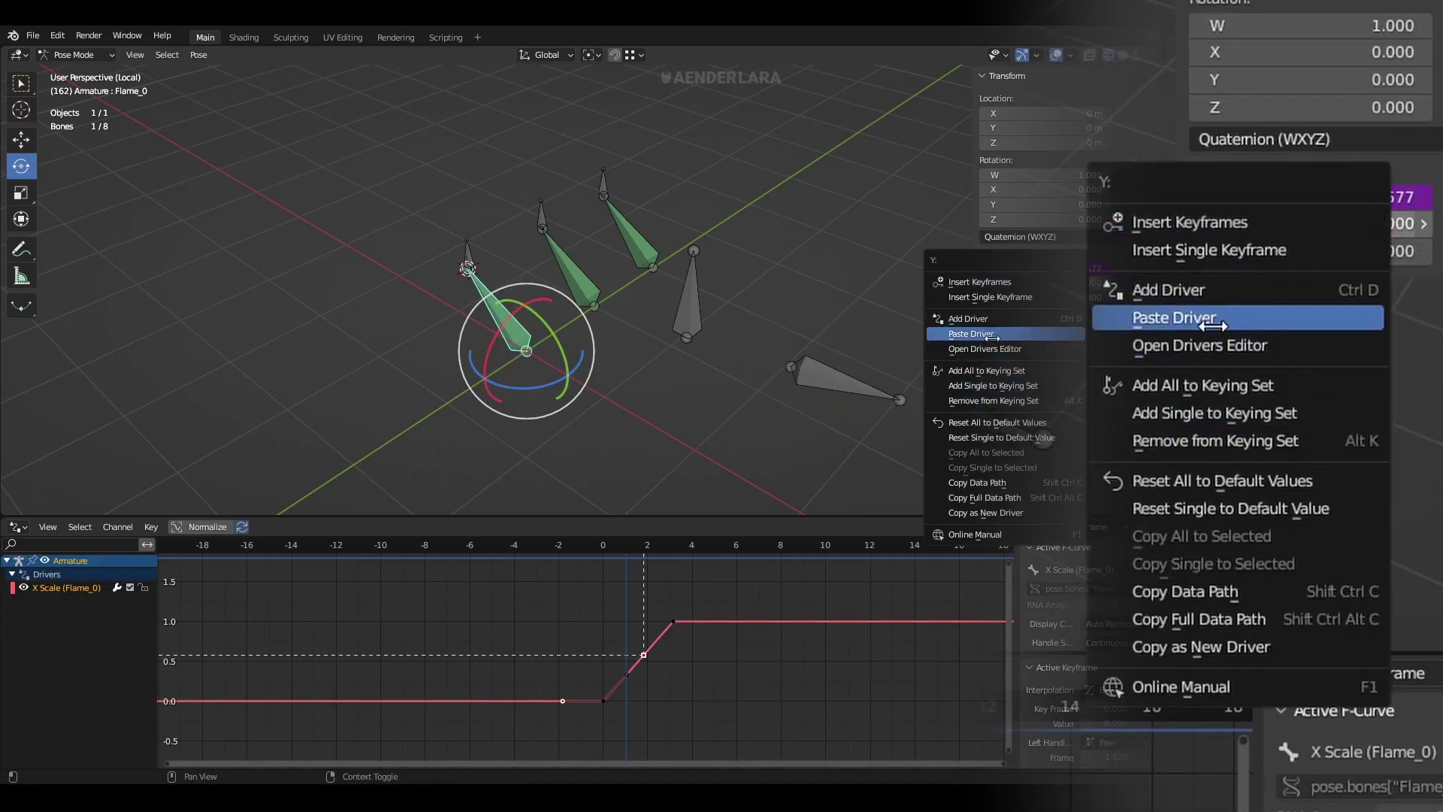
{"action": "left_click", "coordinate": [984, 334]}
{"action": "right_click", "coordinate": [989, 300]}
{"action": "left_click", "coordinate": [995, 353]}
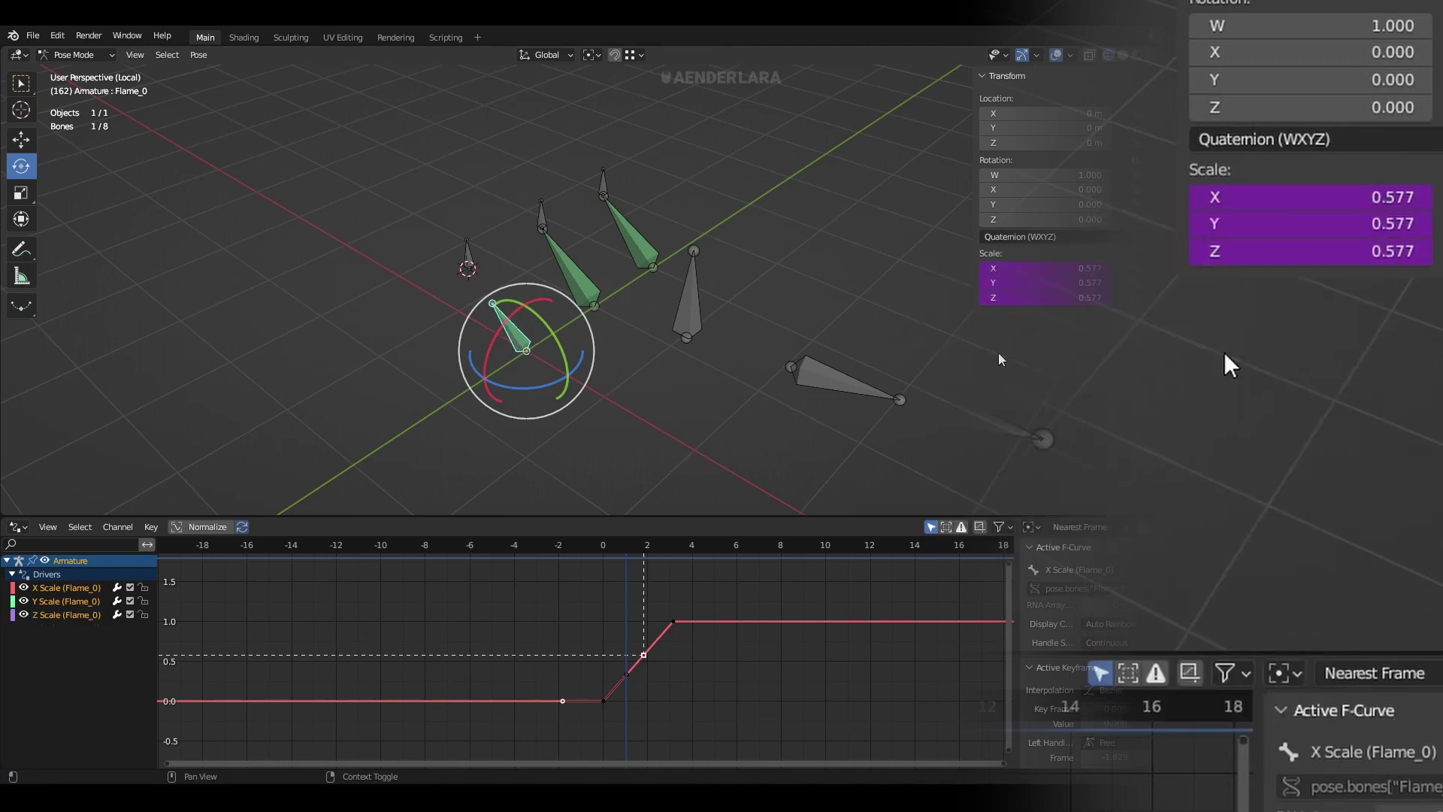
Rotate FlameControllerSize about Z and reselect Flame_0 to check its 0.455 scale
{"action": "left_click", "coordinate": [892, 409]}
{"action": "key", "text": "r"}
{"action": "key", "text": "r"}
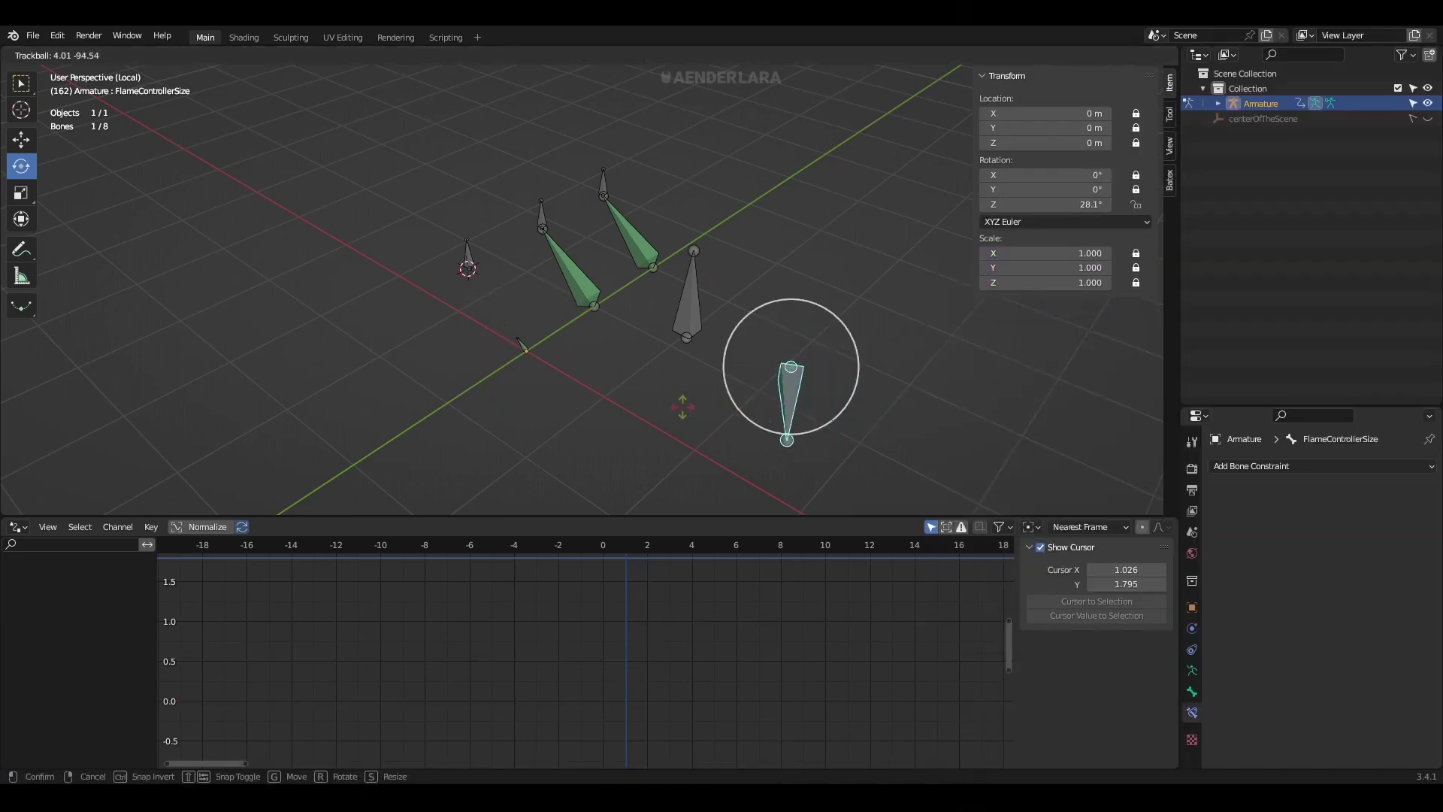
{"action": "key", "text": "z"}
{"action": "left_click", "coordinate": [674, 411]}
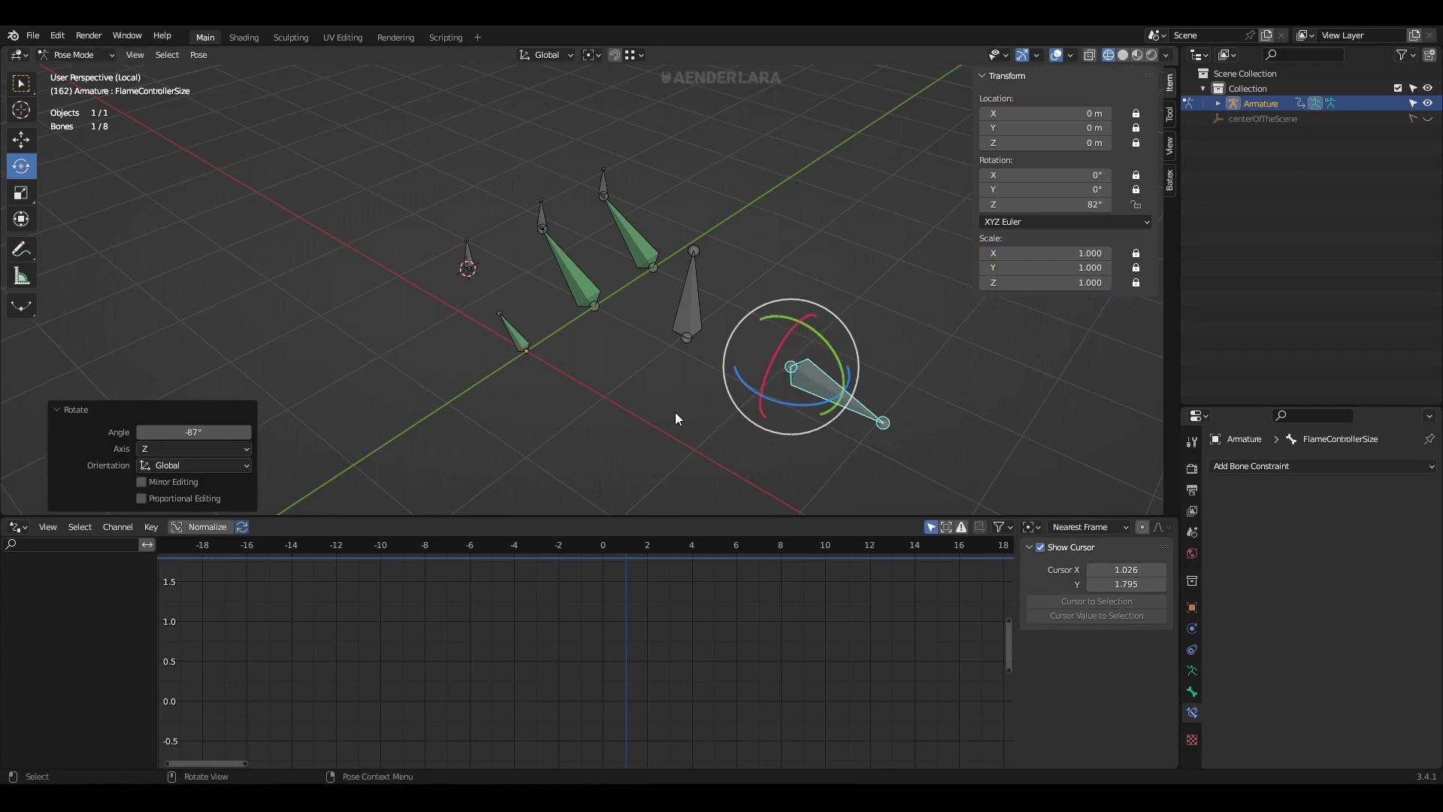
{"action": "left_click", "coordinate": [511, 346]}
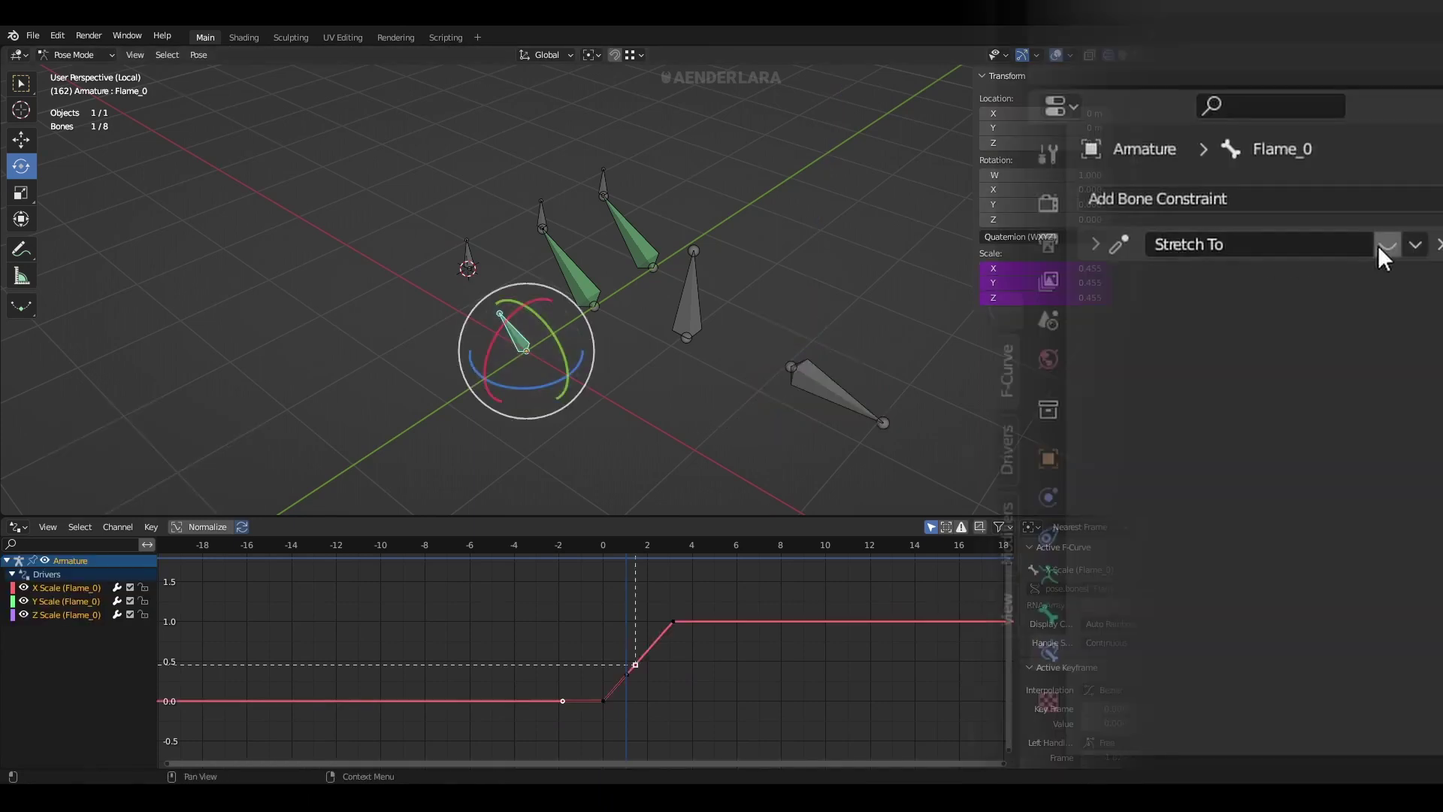
Enable Flame_0's Stretch To constraint and test its influence between 0 and 1
{"action": "left_click", "coordinate": [1376, 490]}
{"action": "left_click", "coordinate": [1095, 245]}
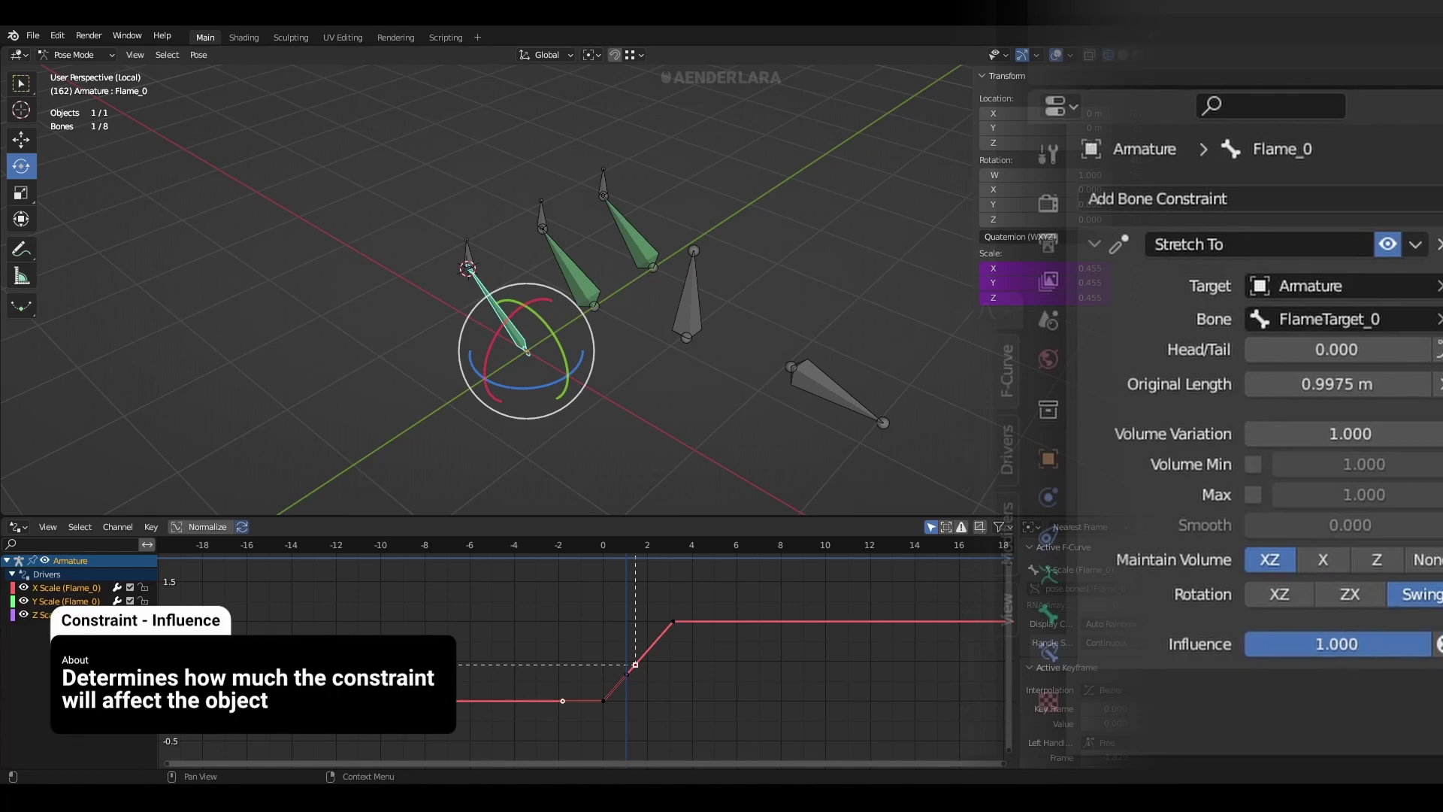
{"action": "left_click_drag", "start_coordinate": [1397, 644], "coordinate": [1252, 644]}
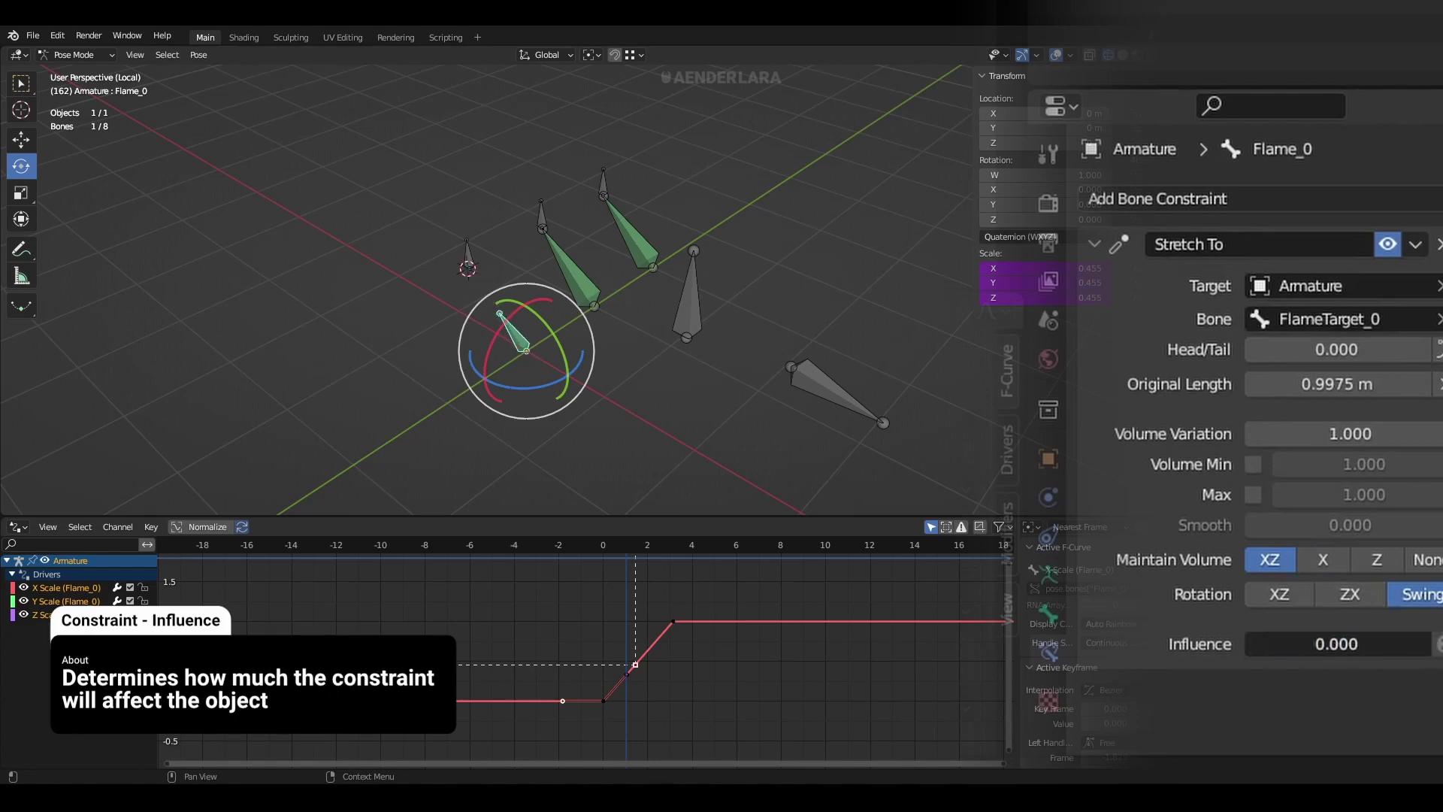
{"action": "left_click_drag", "start_coordinate": [1378, 641], "coordinate": [1420, 643]}
Paste the scale driver onto the Stretch To influence and rotate FlameControllerSize to test
{"action": "right_click", "coordinate": [1317, 644]}
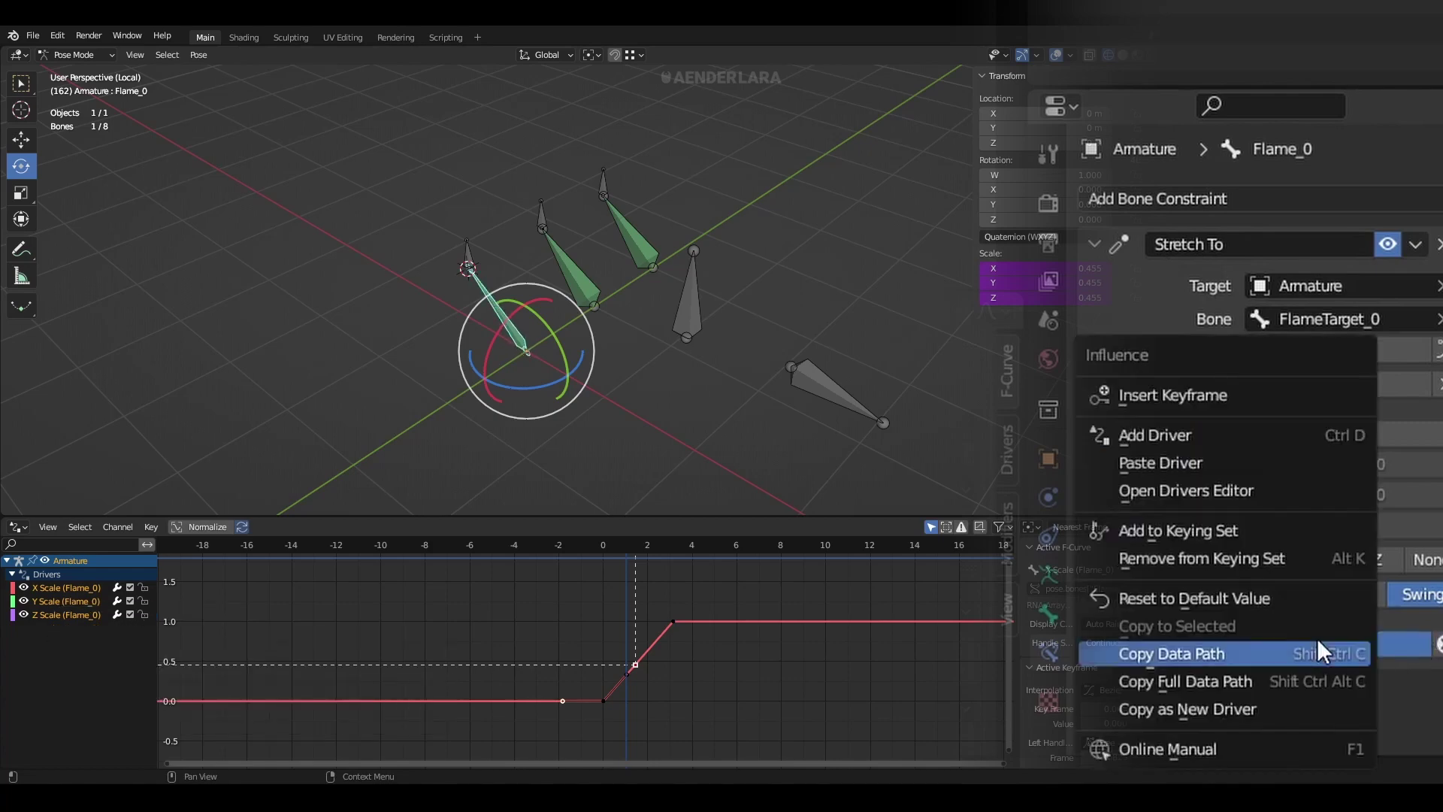
{"action": "left_click", "coordinate": [1181, 462]}
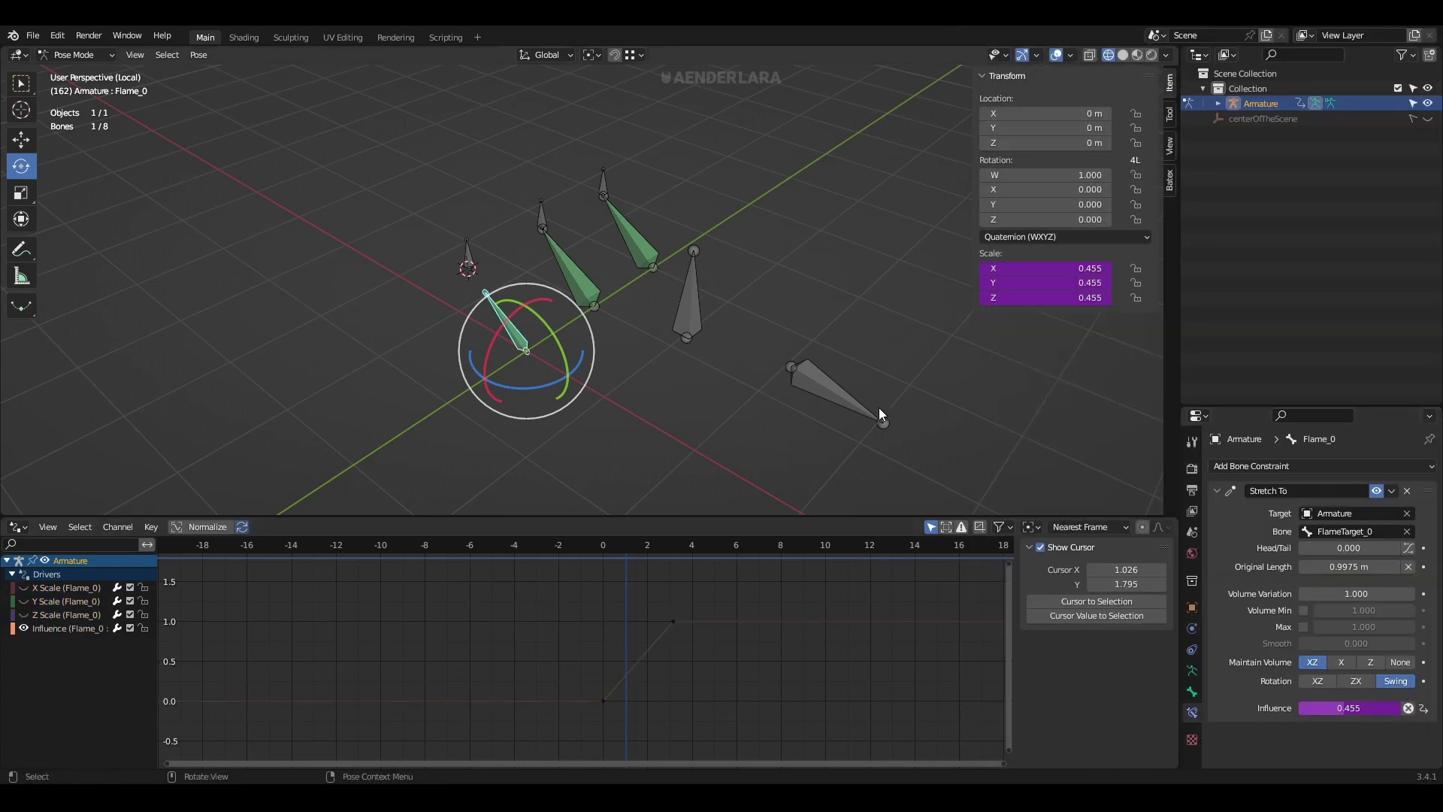
{"action": "left_click", "coordinate": [820, 394]}
{"action": "mouse_move", "coordinate": [814, 414]}
{"action": "left_mouse_down"}
{"action": "mouse_move", "coordinate": [789, 438]}
{"action": "mouse_move", "coordinate": [708, 438]}
{"action": "mouse_move", "coordinate": [834, 384]}
{"action": "mouse_move", "coordinate": [840, 426]}
{"action": "mouse_move", "coordinate": [879, 363]}
{"action": "left_mouse_up"}
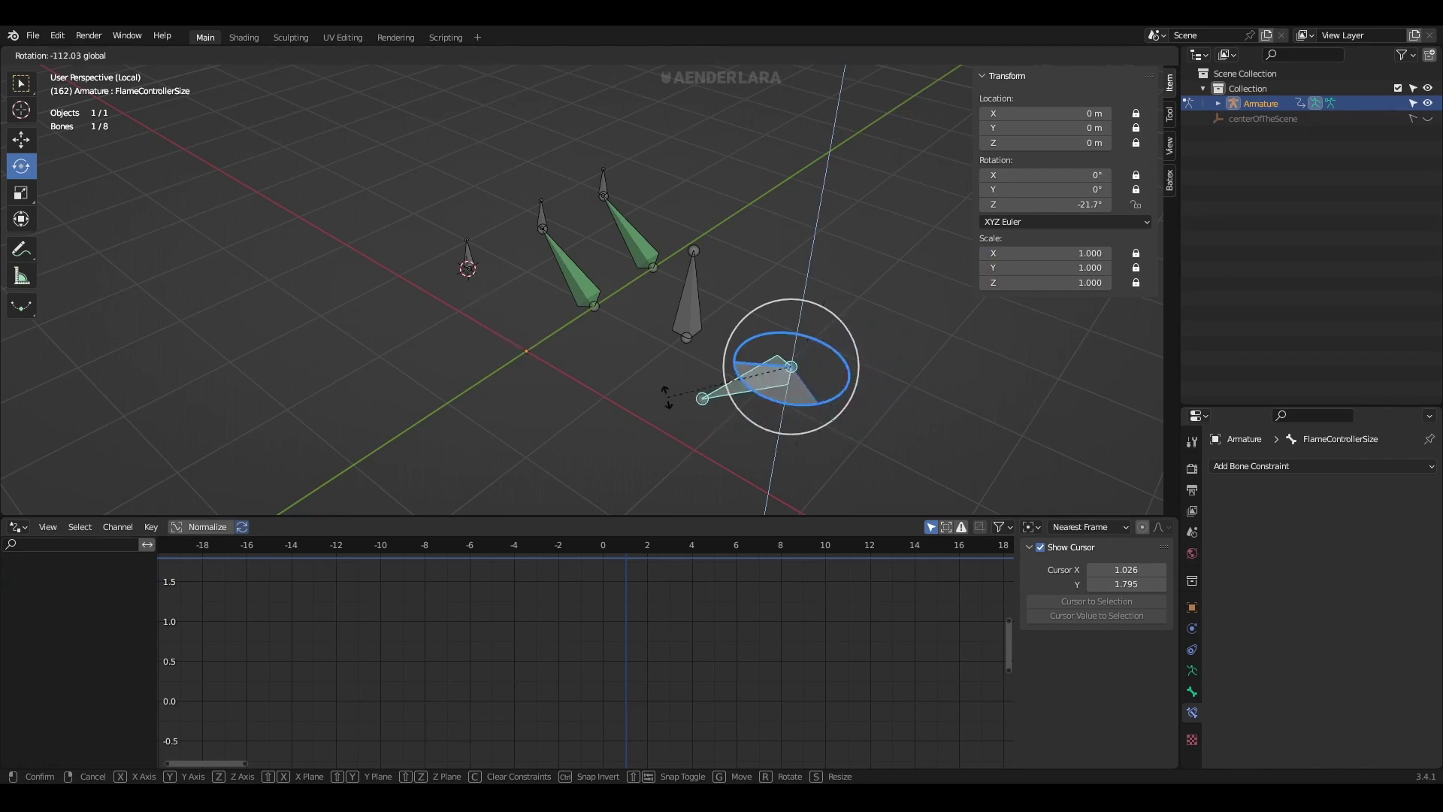
Add a Limit Rotation constraint to the controller with X and Y locked in Local Space
{"action": "left_click_drag", "start_coordinate": [840, 300], "coordinate": [898, 375]}
{"action": "left_click", "coordinate": [1280, 467]}
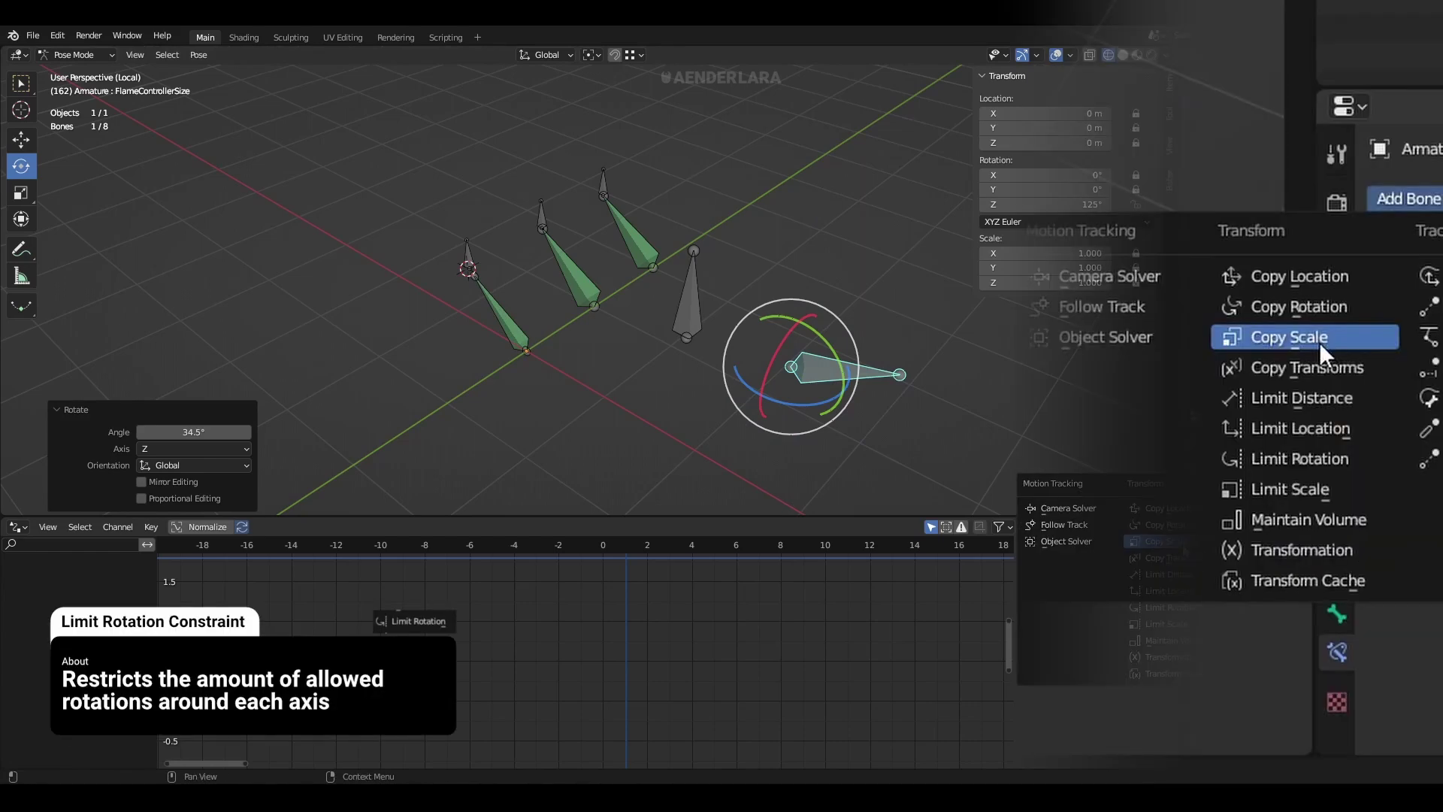
{"action": "left_click", "coordinate": [1318, 458]}
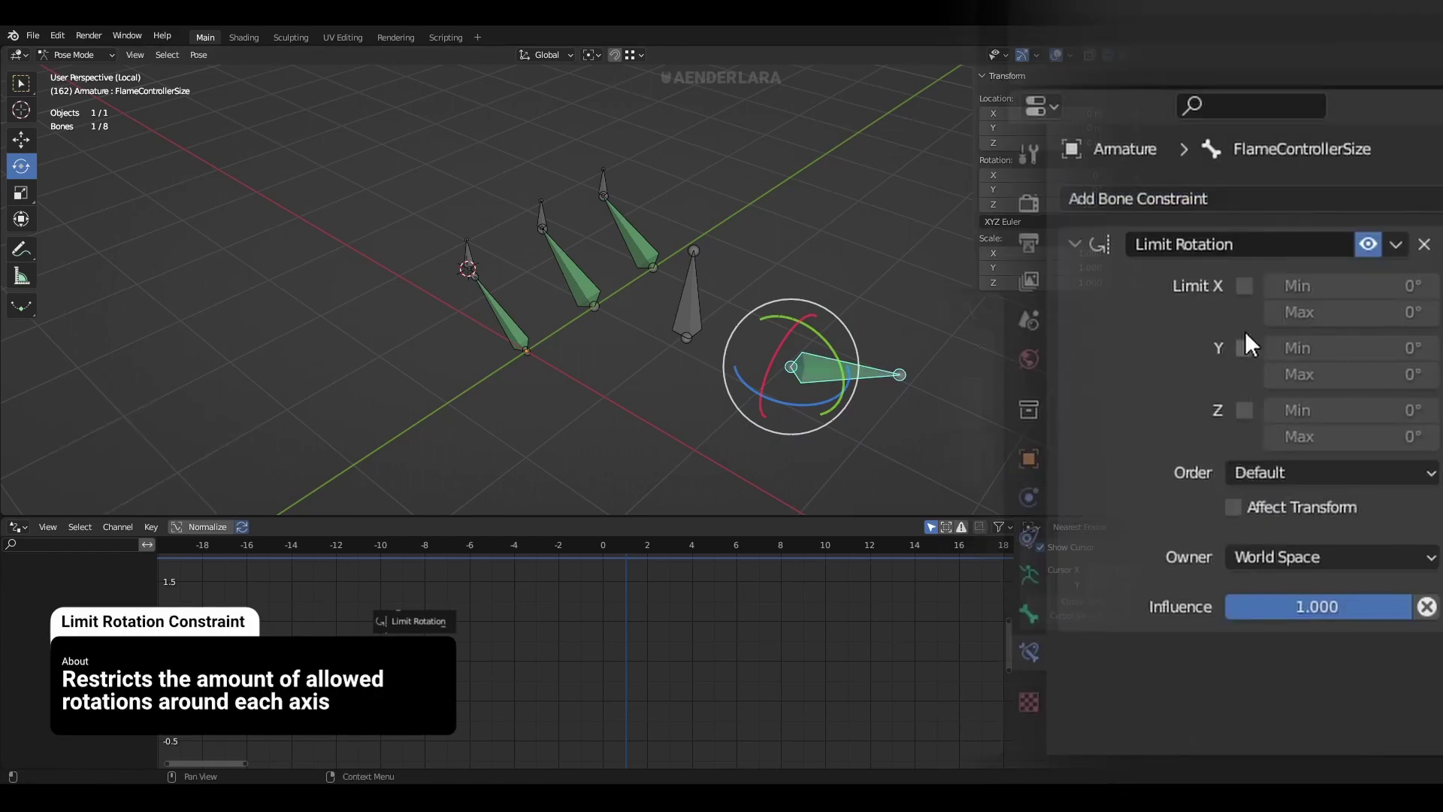
{"action": "left_click_drag", "start_coordinate": [1246, 345], "coordinate": [1237, 281]}
{"action": "left_click", "coordinate": [1277, 558]}
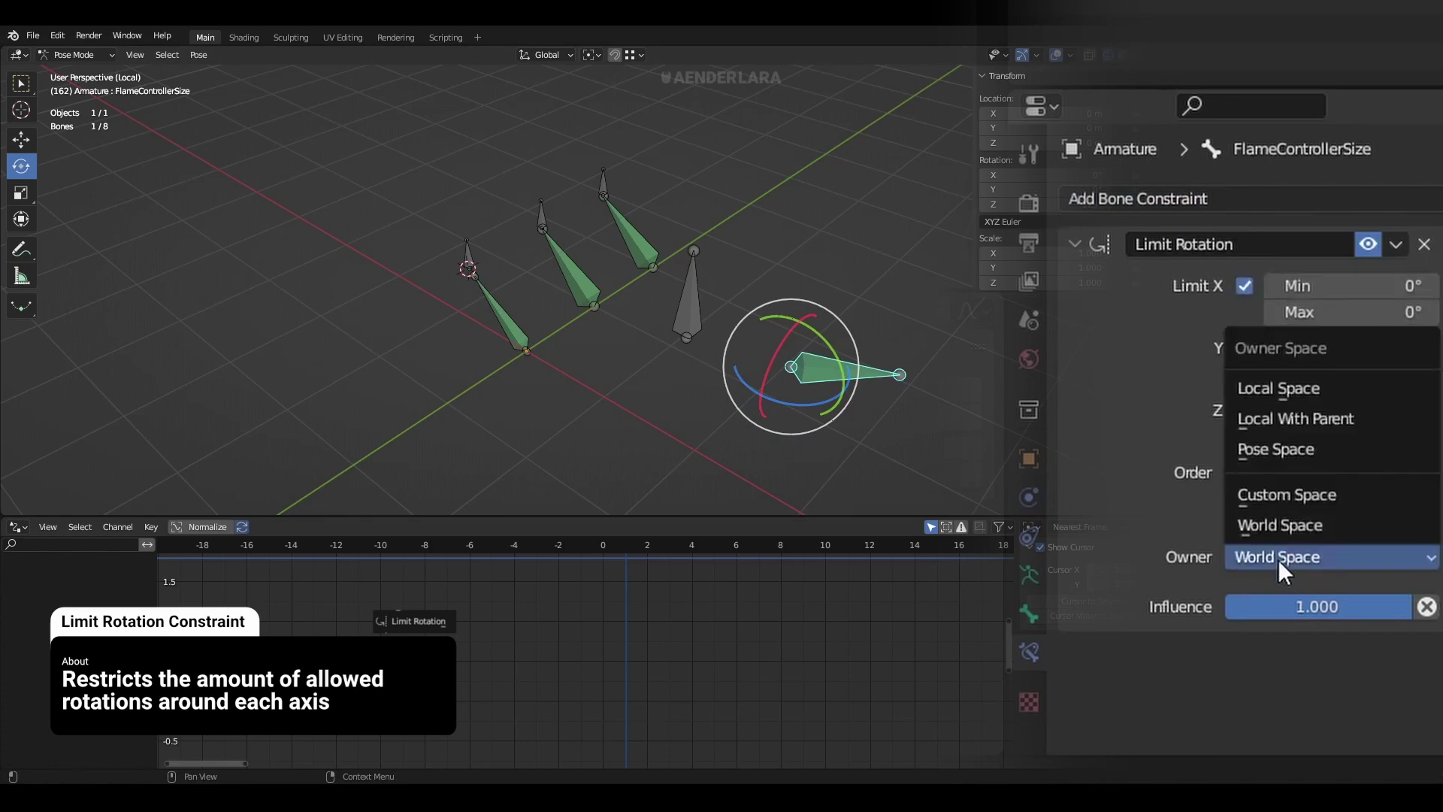
{"action": "left_click", "coordinate": [1286, 387]}
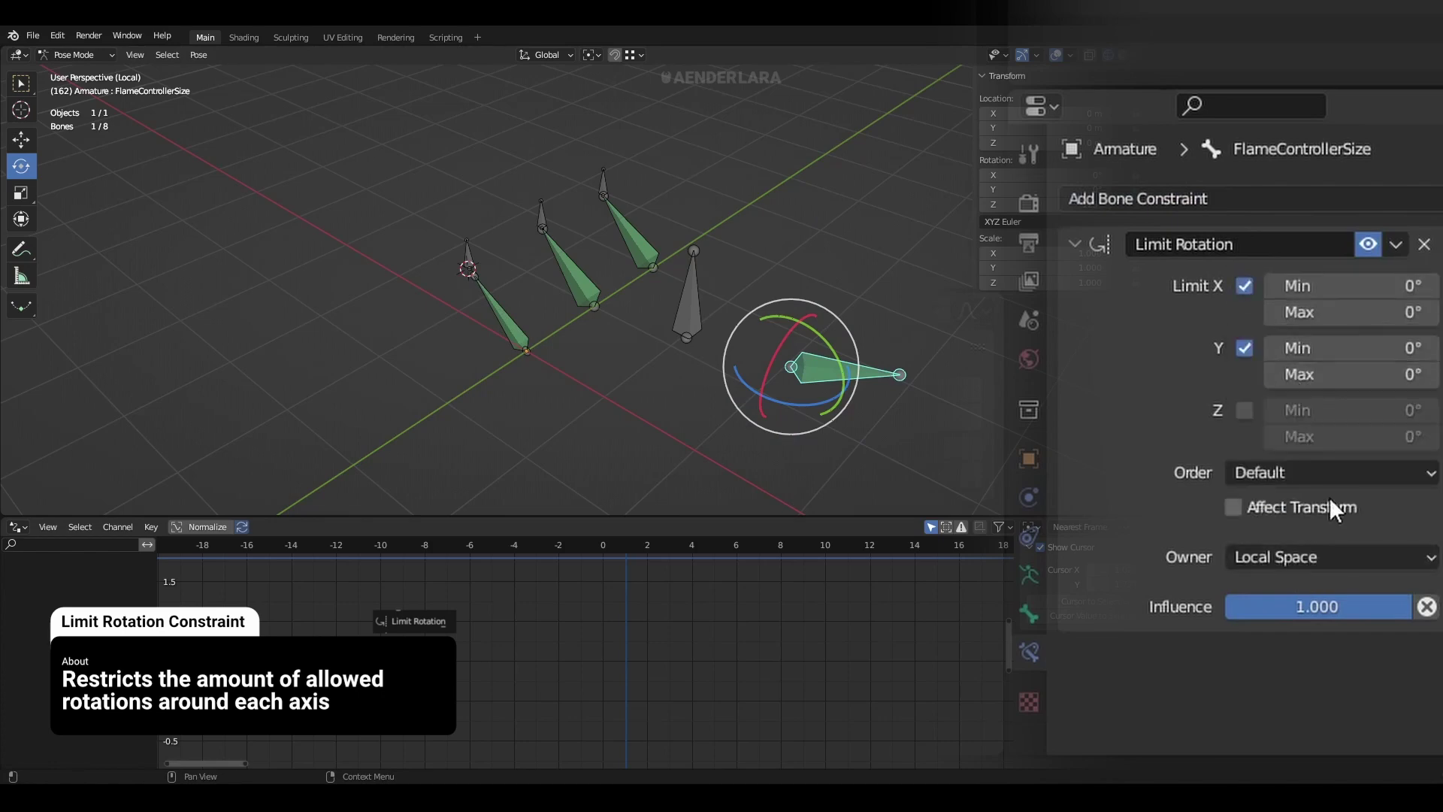
Limit Z rotation to a 180° maximum, enable Affect Transform, and test by rotating
{"action": "left_click", "coordinate": [1242, 411]}
{"action": "left_click", "coordinate": [1340, 443]}
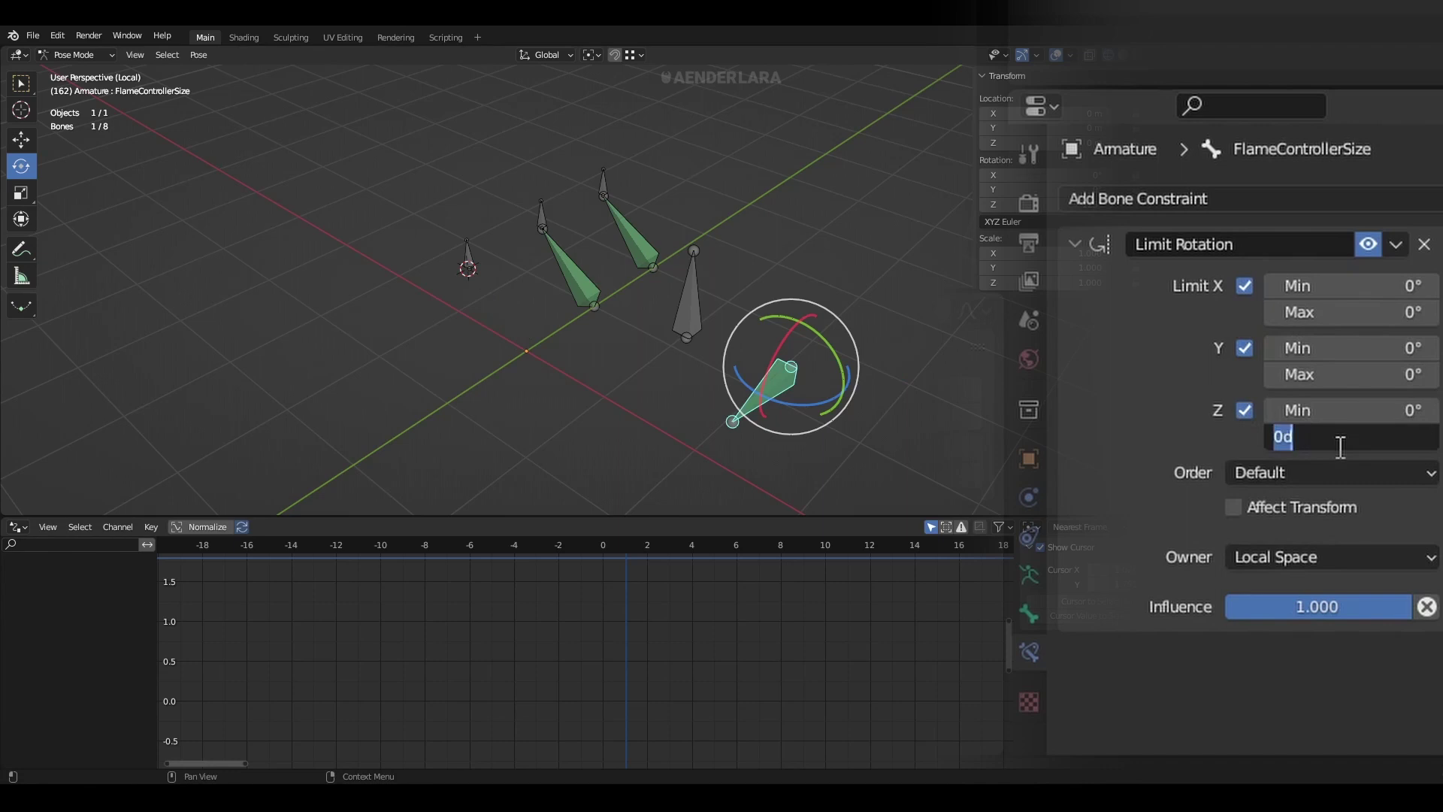
{"action": "type", "text": "80"}
{"action": "key", "text": "Return"}
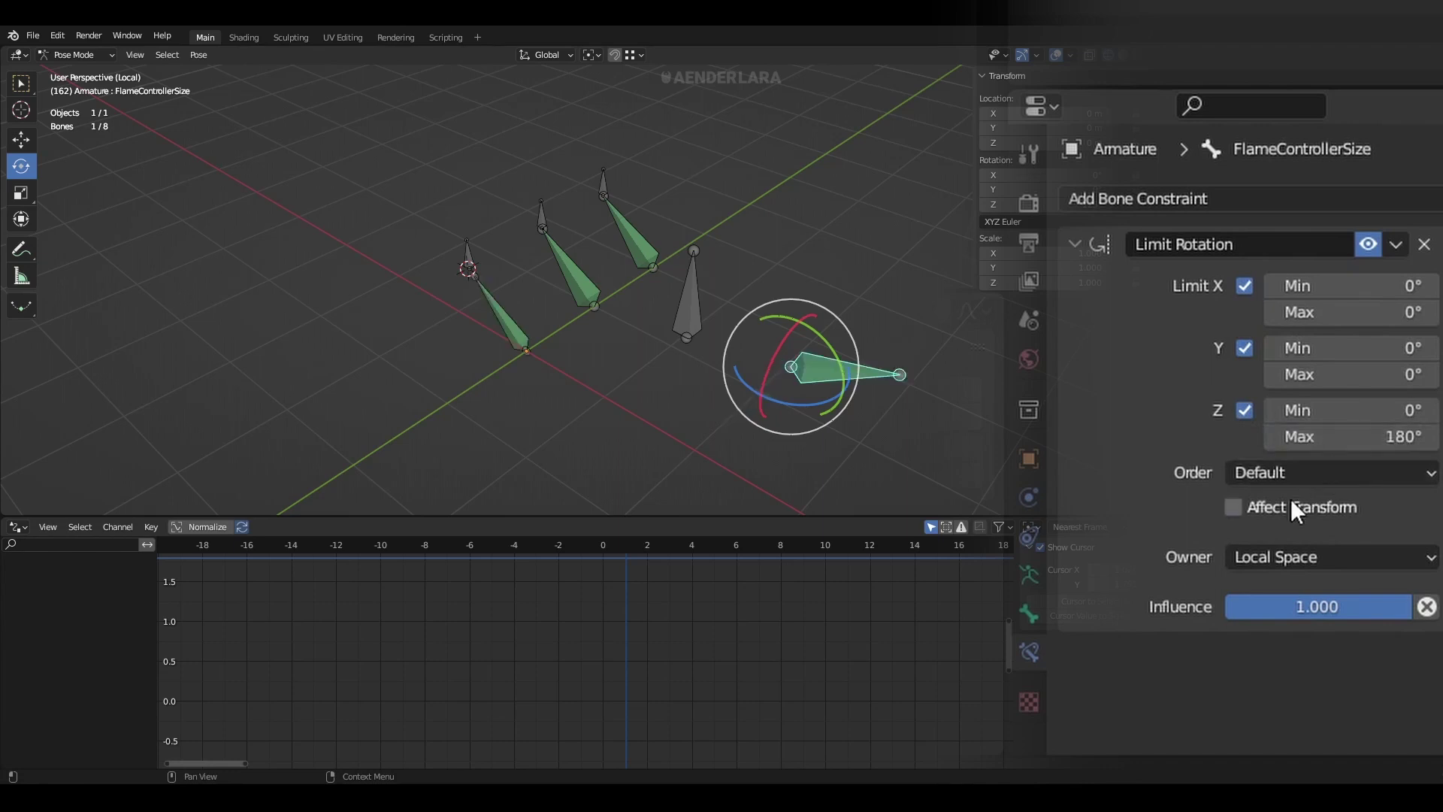
{"action": "left_click", "coordinate": [1233, 507]}
{"action": "mouse_move", "coordinate": [821, 400]}
{"action": "left_mouse_down"}
{"action": "mouse_move", "coordinate": [503, 372]}
{"action": "mouse_move", "coordinate": [867, 398]}
{"action": "left_mouse_up"}
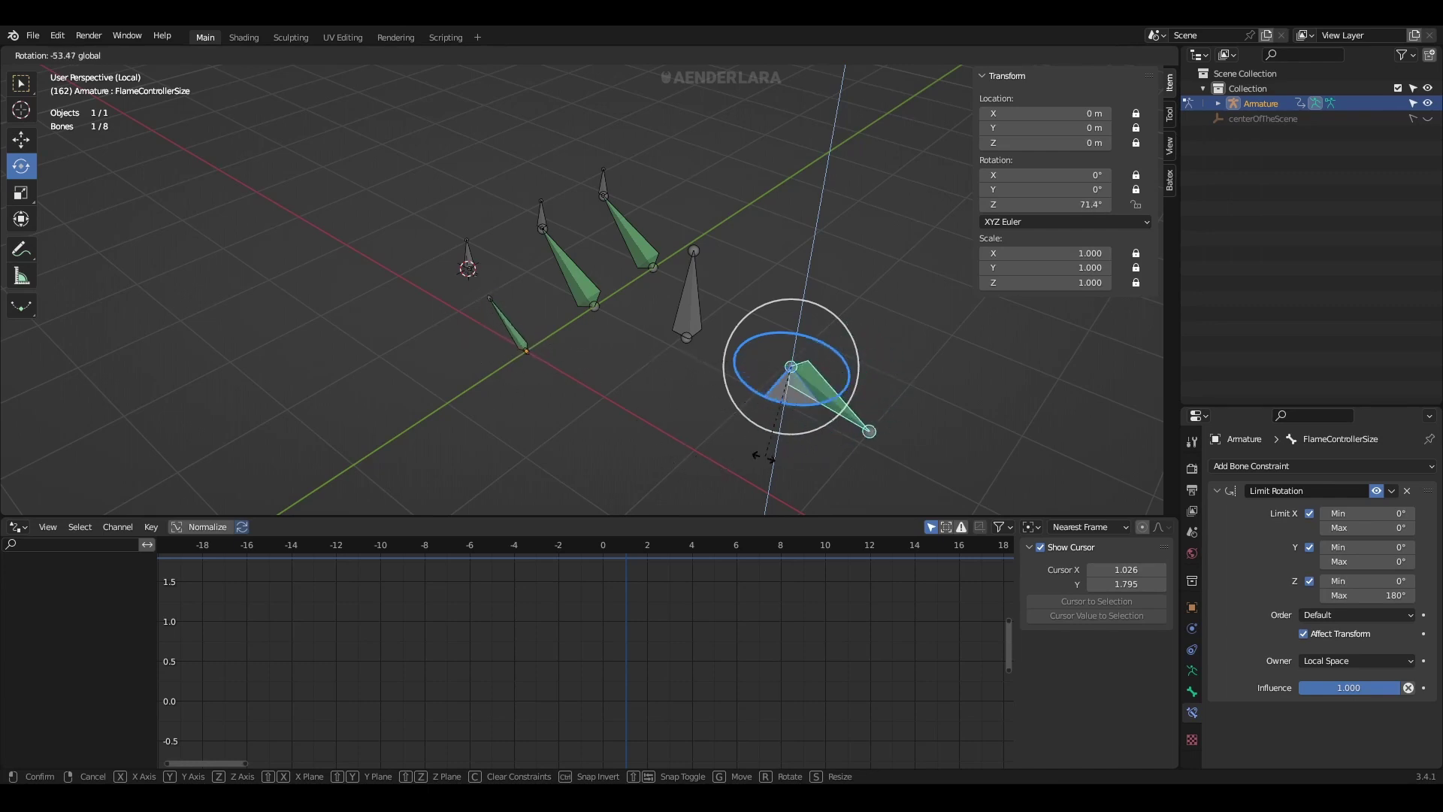
{"action": "mouse_move", "coordinate": [866, 398]}
{"action": "left_mouse_down"}
{"action": "mouse_move", "coordinate": [796, 419]}
{"action": "mouse_move", "coordinate": [676, 389]}
{"action": "left_mouse_up"}
Copy Flame_0's scale driver and paste it onto Flame_1's X, Y and Z scale
{"action": "left_click", "coordinate": [571, 351]}
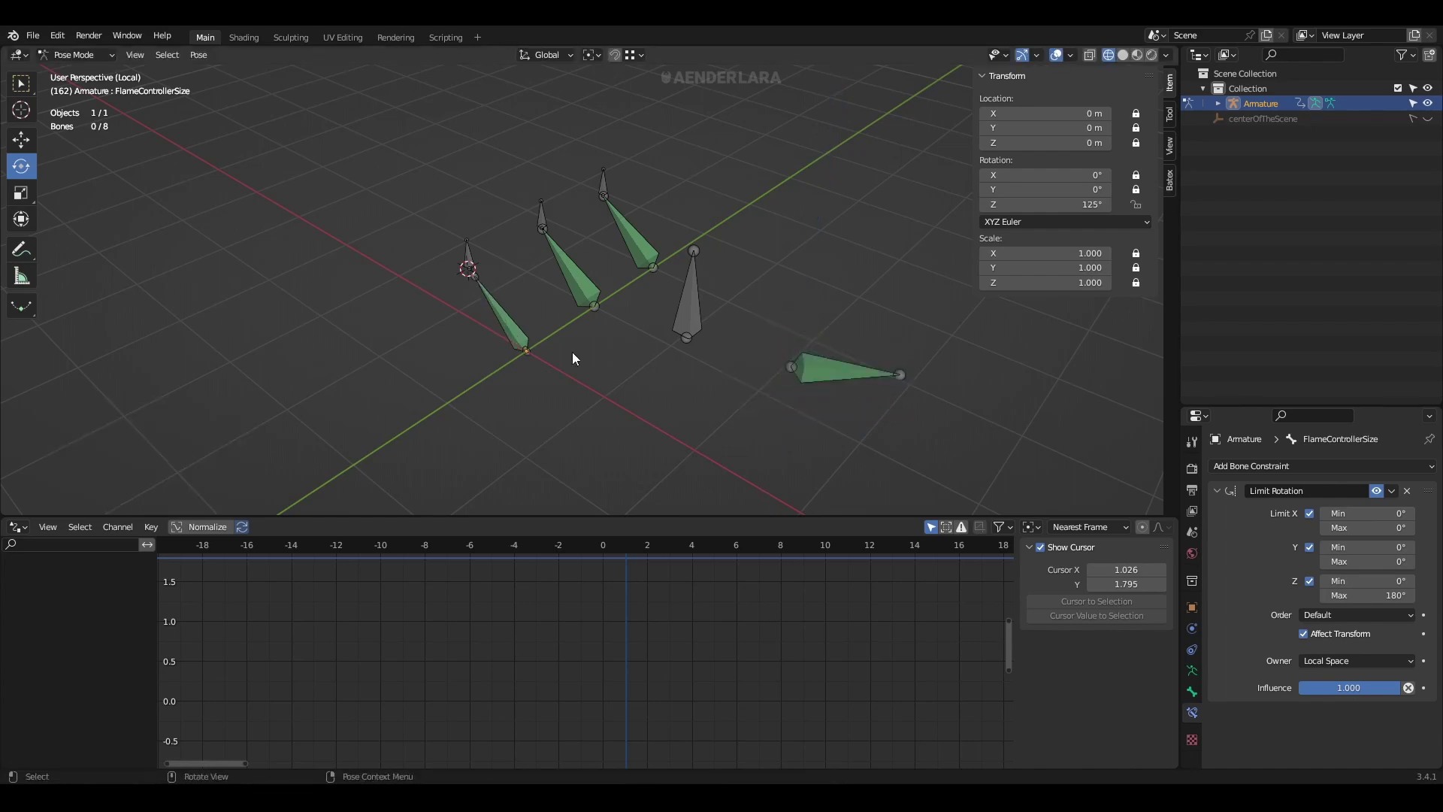
{"action": "left_click", "coordinate": [520, 335]}
{"action": "right_click", "coordinate": [1014, 267]}
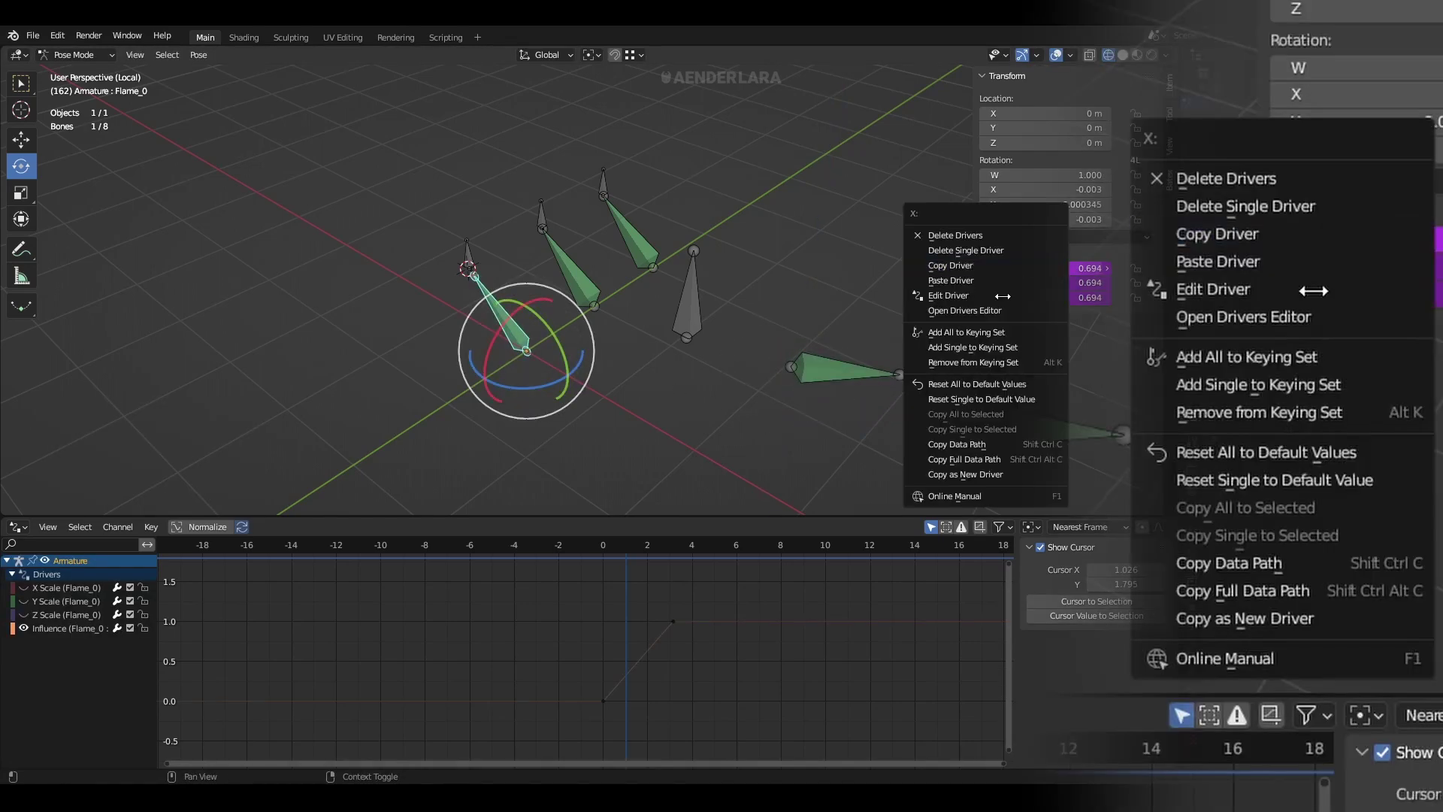
{"action": "left_click", "coordinate": [965, 264]}
{"action": "left_click", "coordinate": [559, 278]}
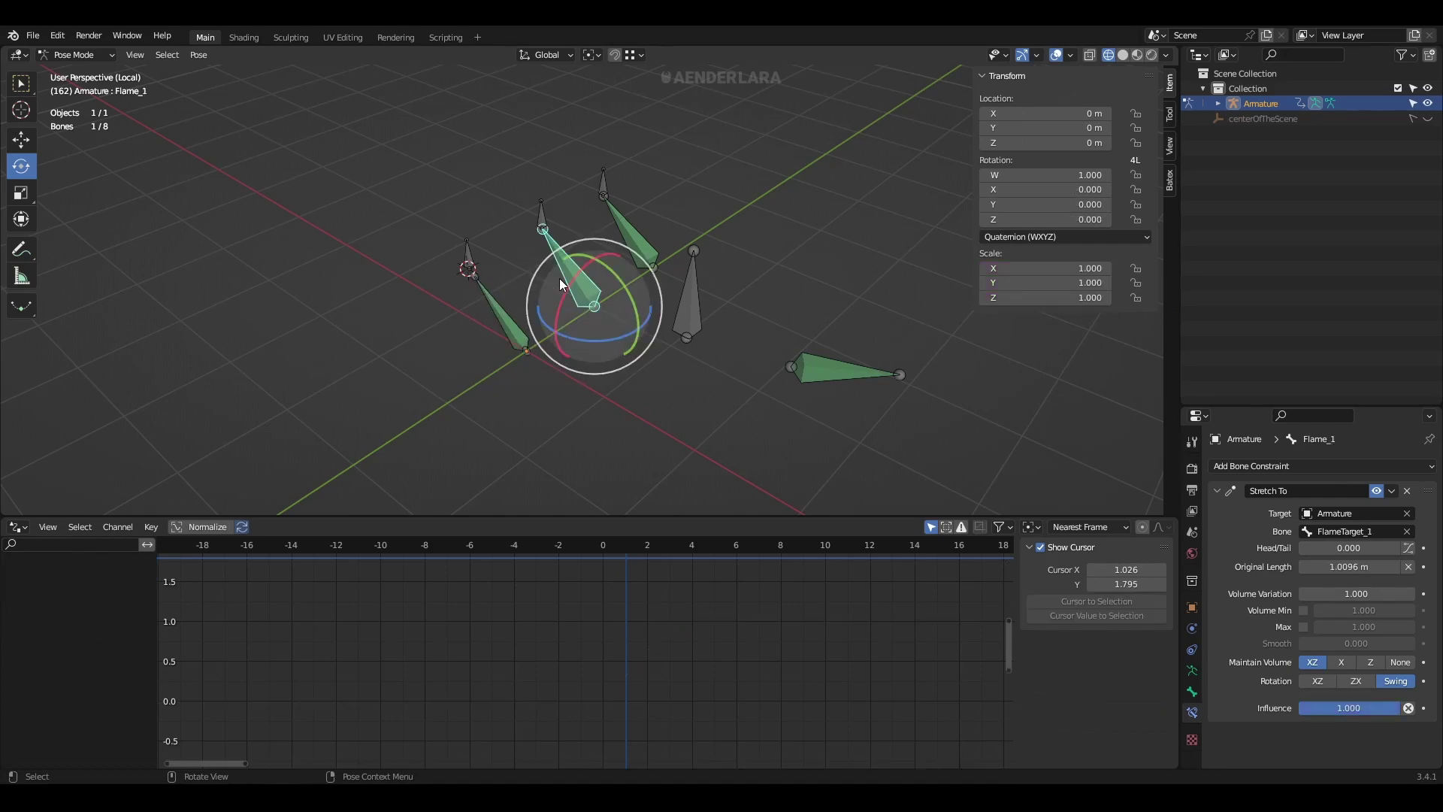
{"action": "right_click", "coordinate": [1012, 305]}
{"action": "left_click", "coordinate": [1011, 309]}
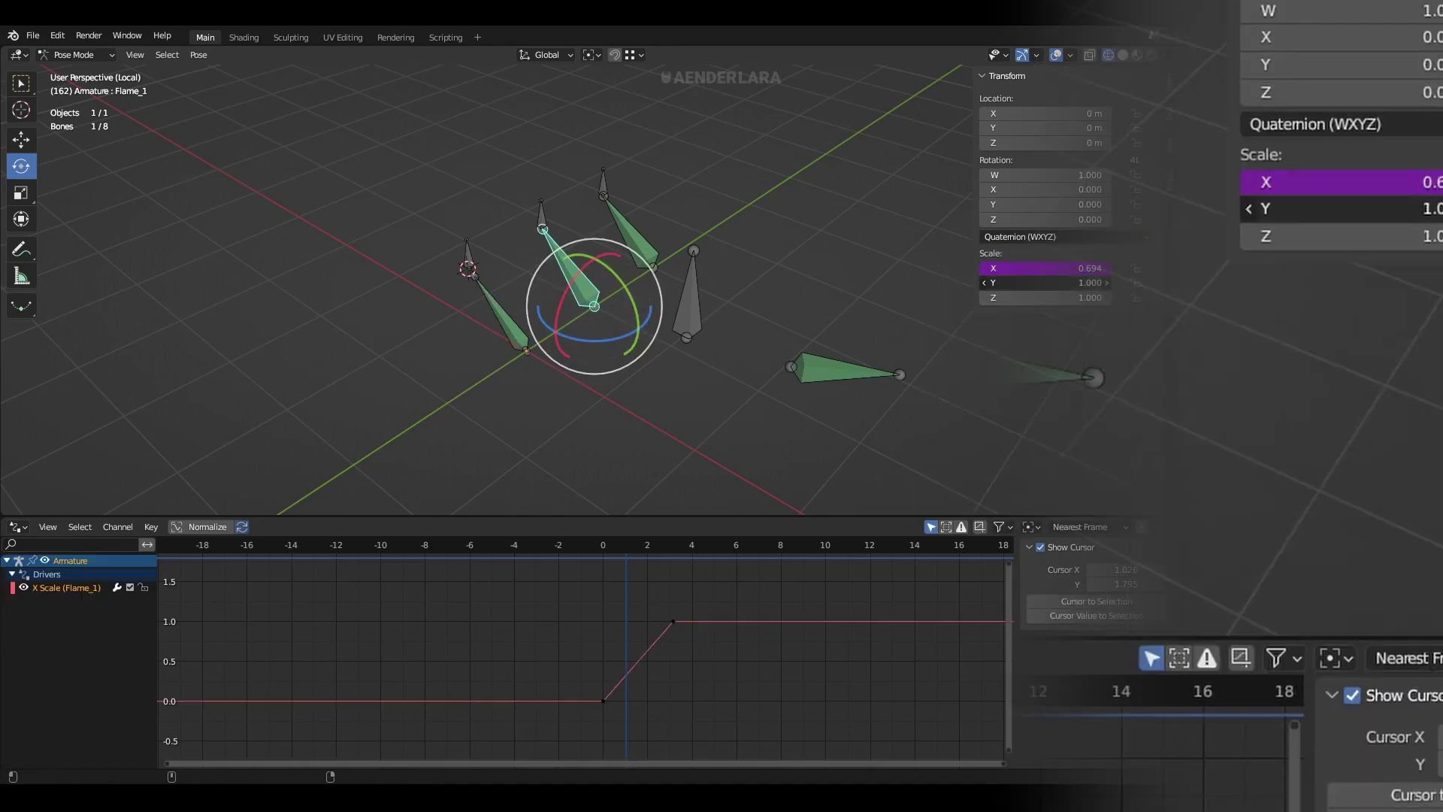
{"action": "right_click", "coordinate": [1060, 284]}
{"action": "left_click", "coordinate": [1061, 284]}
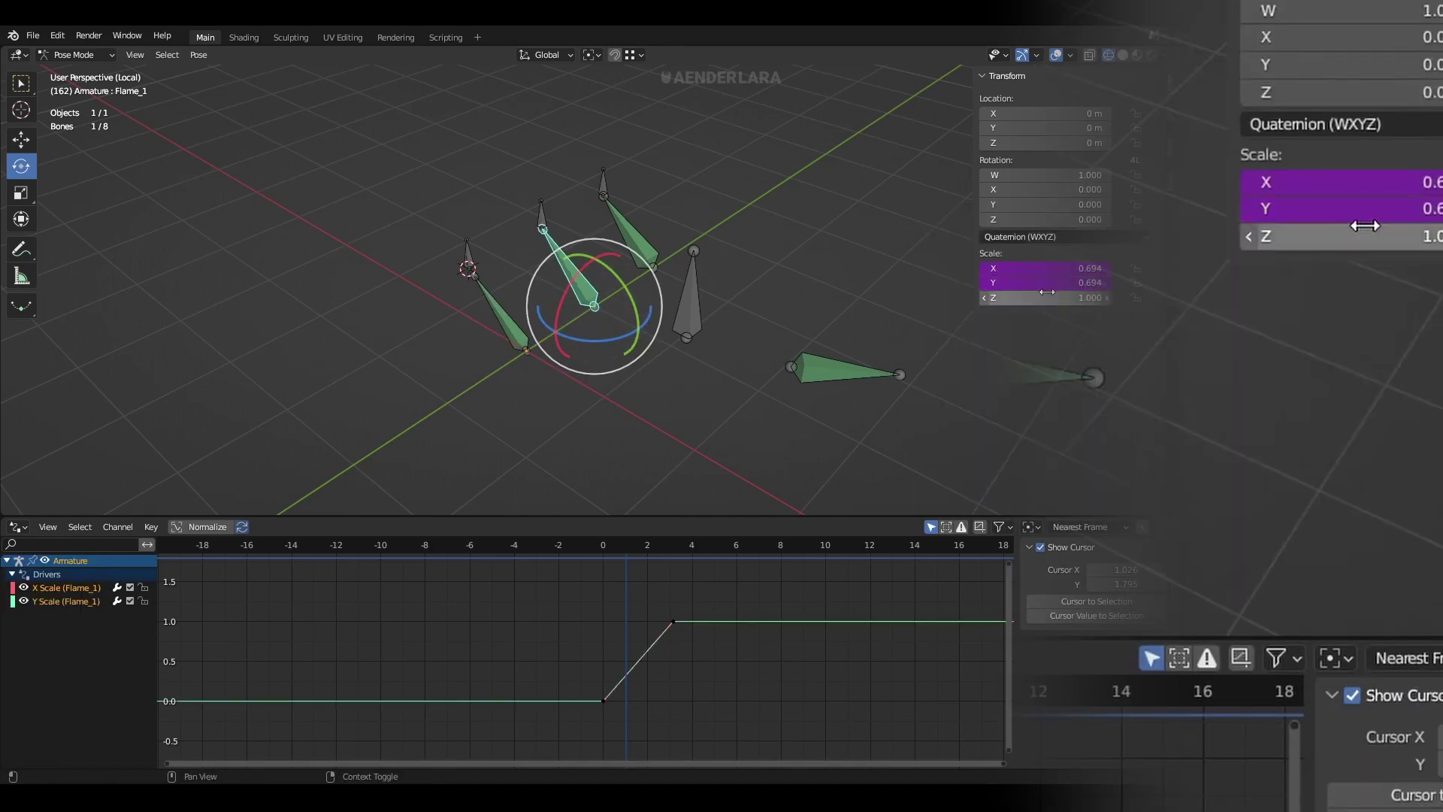
{"action": "right_click", "coordinate": [1043, 296]}
{"action": "left_click", "coordinate": [1043, 297]}
Paste the driver onto Flame_2's X, Y and Z scale and its Stretch To influence
{"action": "left_click", "coordinate": [625, 242]}
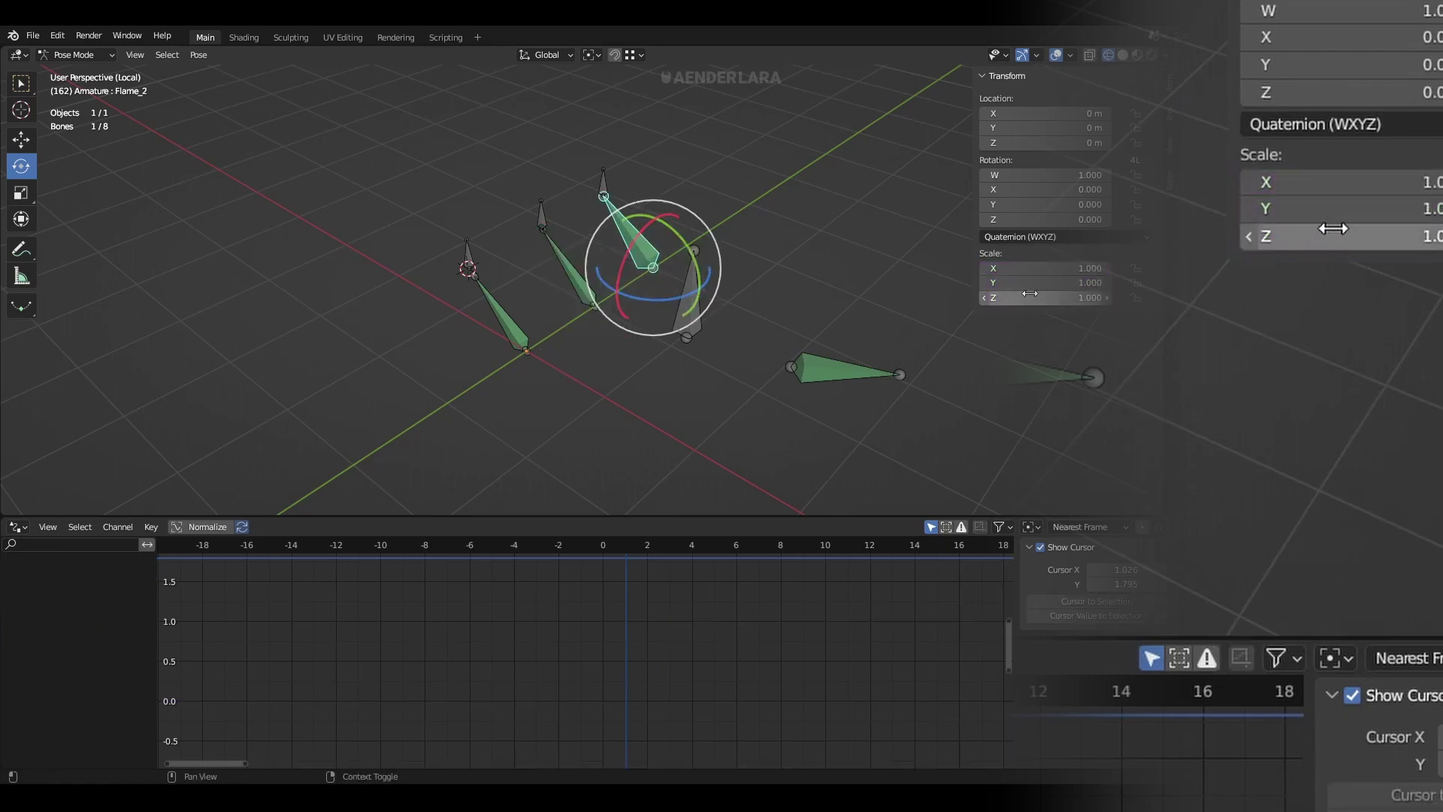
{"action": "right_click", "coordinate": [1049, 271]}
{"action": "left_click", "coordinate": [1048, 276]}
{"action": "right_click", "coordinate": [1049, 283]}
{"action": "left_click", "coordinate": [1049, 283]}
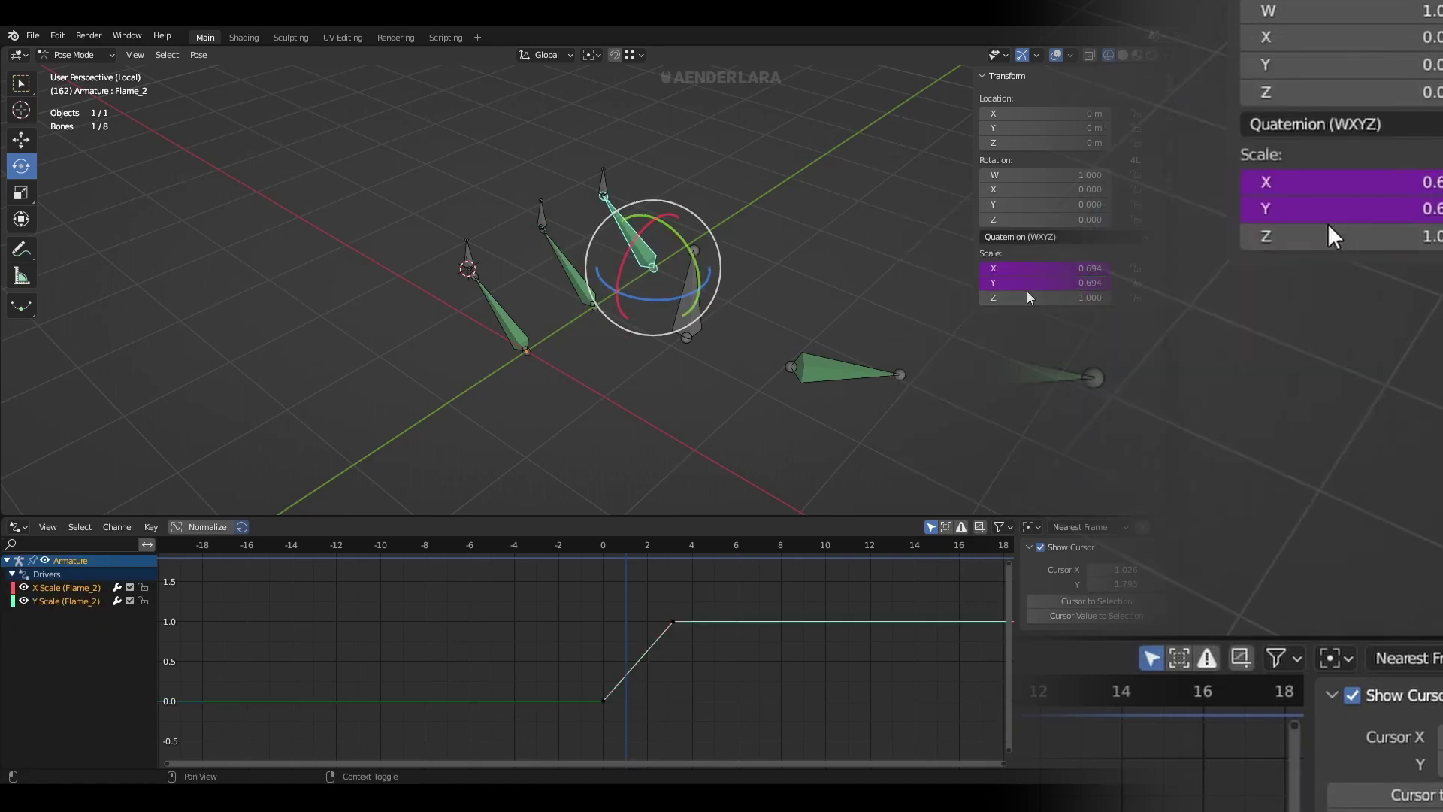
{"action": "right_click", "coordinate": [1042, 297]}
{"action": "left_click", "coordinate": [1043, 299]}
{"action": "right_click", "coordinate": [1350, 708]}
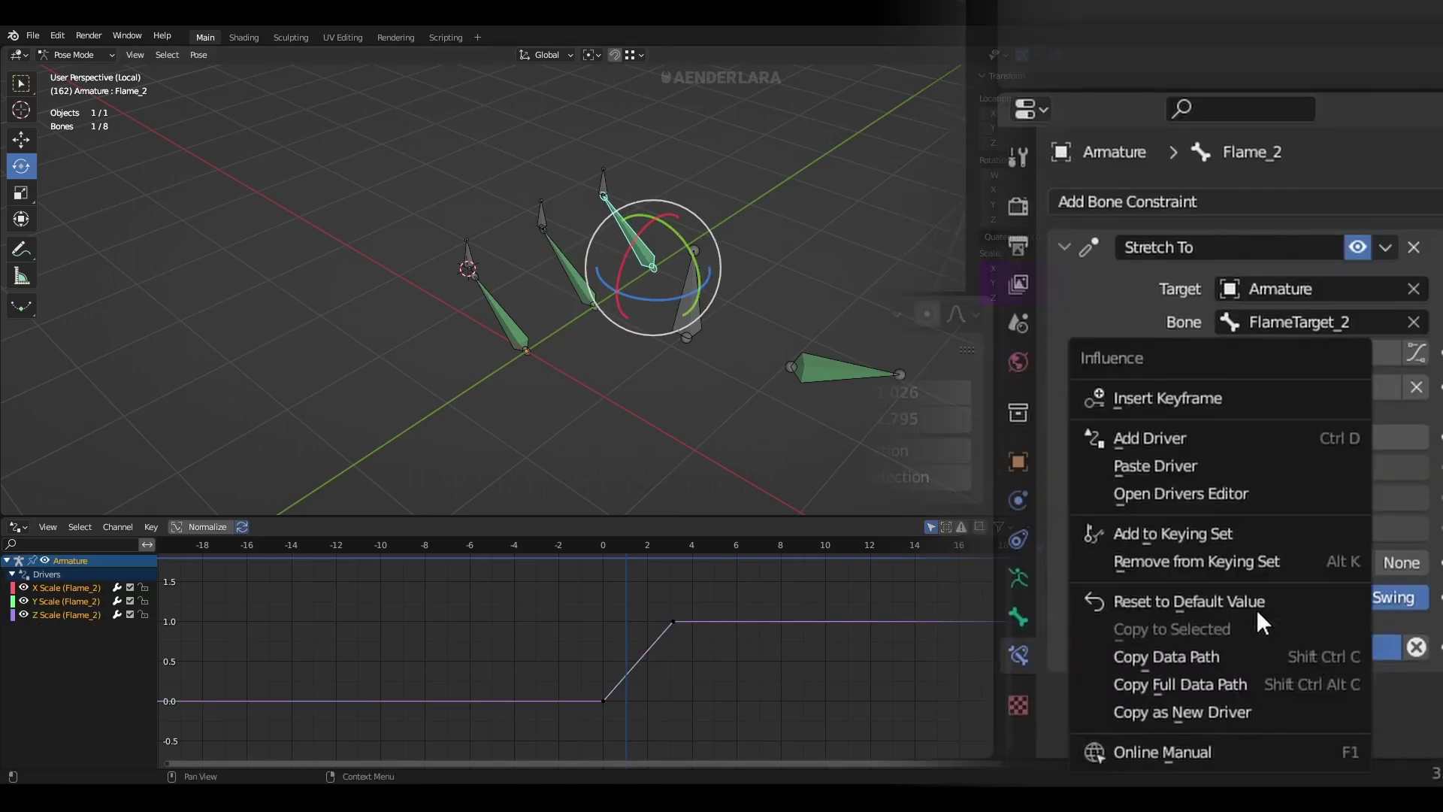
{"action": "left_click", "coordinate": [1278, 608]}
Paste the driver onto Flame_1's Stretch To influence
{"action": "left_click", "coordinate": [581, 299]}
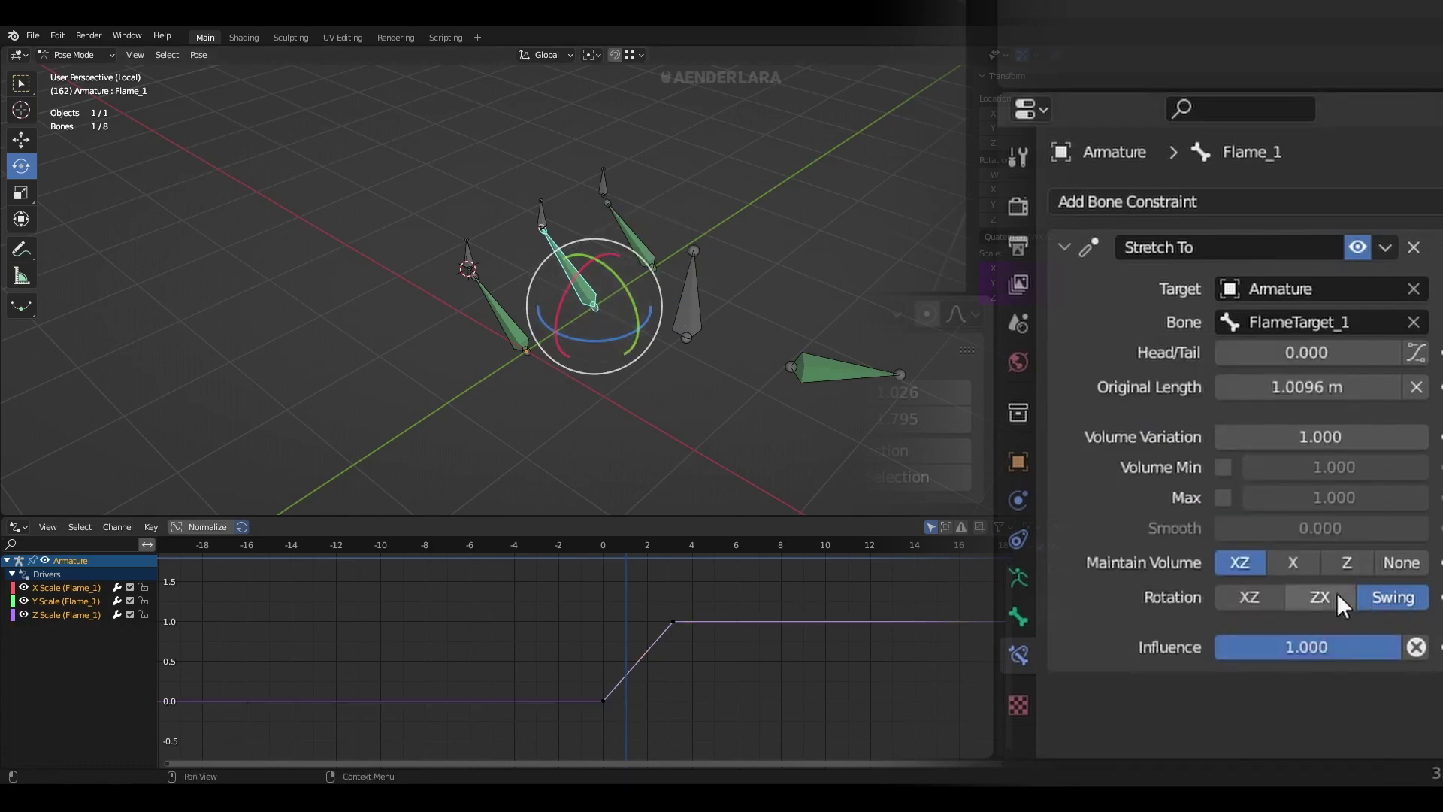
{"action": "right_click", "coordinate": [1277, 646]}
{"action": "left_click", "coordinate": [1128, 466]}
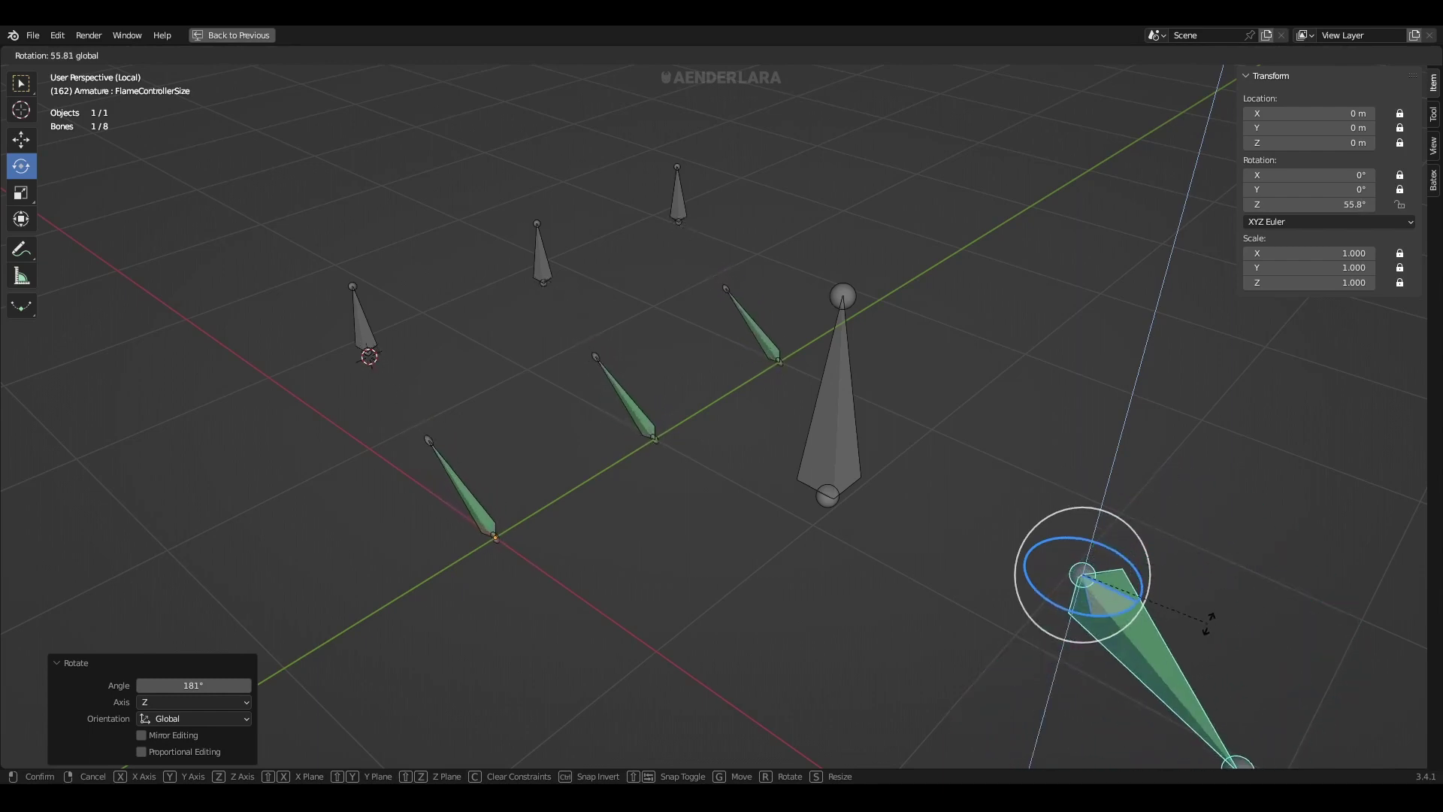
Confirm FlameControllerSize's roughly 170° rotation and return the armature to Object Mode
{"action": "left_click", "coordinate": [1071, 472]}
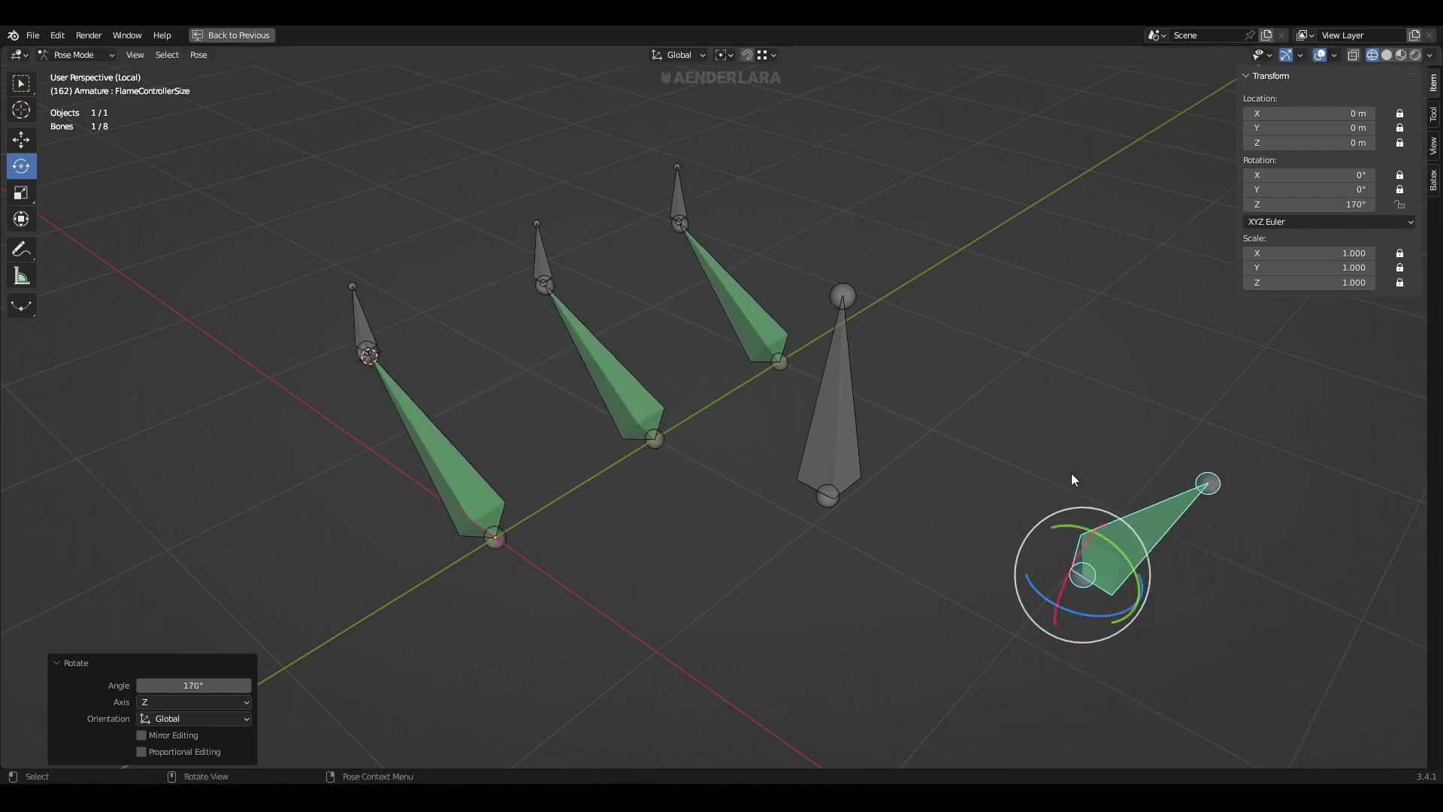
{"action": "left_click", "coordinate": [825, 497]}
{"action": "key", "text": "shift+space"}
{"action": "key", "text": "g"}
{"action": "key", "text": "g"}
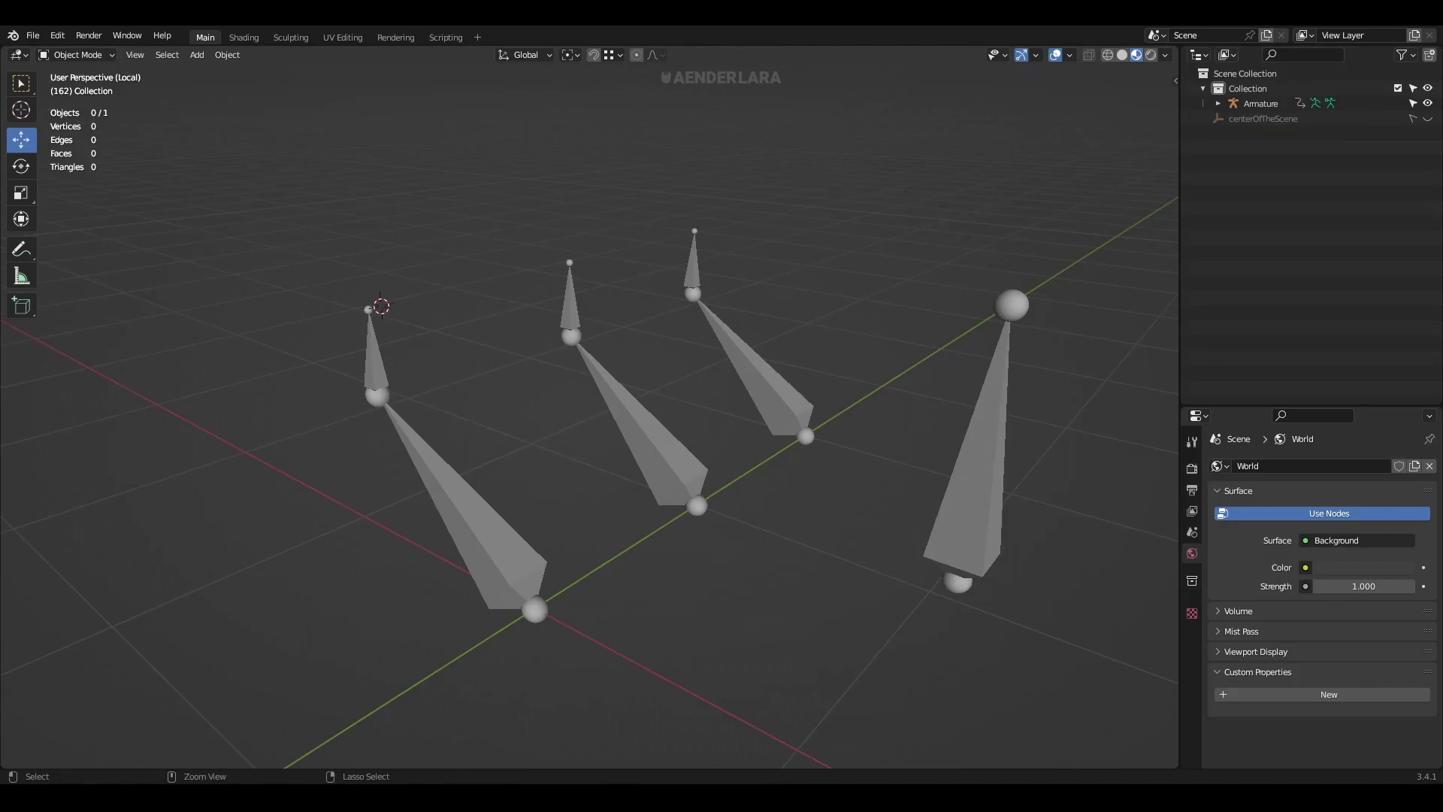
Restore the left flame, then make two copies of it spaced along Y toward the next bones
{"action": "key", "text": "ctrl+z"}
{"action": "left_click", "coordinate": [501, 665]}
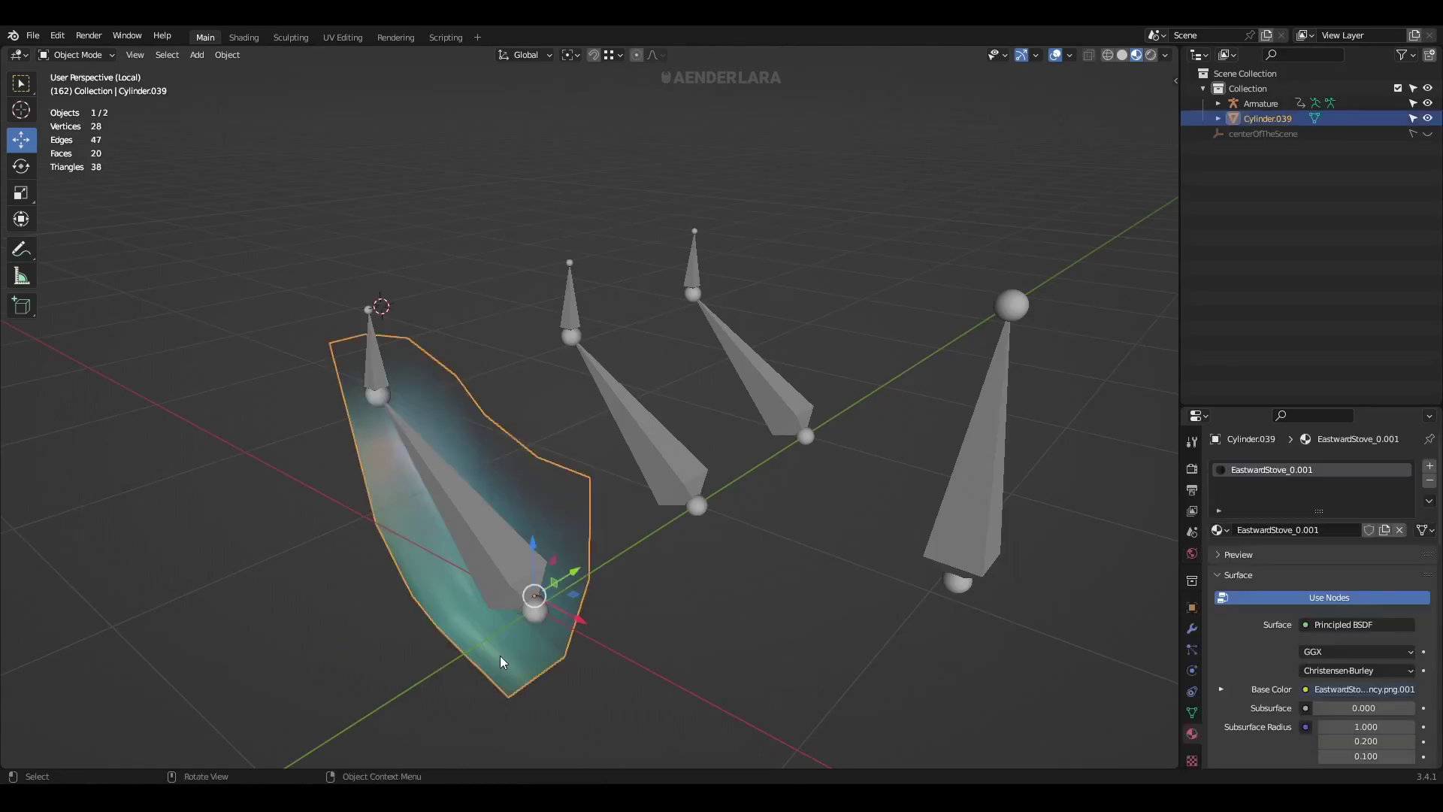
{"action": "key", "text": "shift+d"}
{"action": "key", "text": "Escape"}
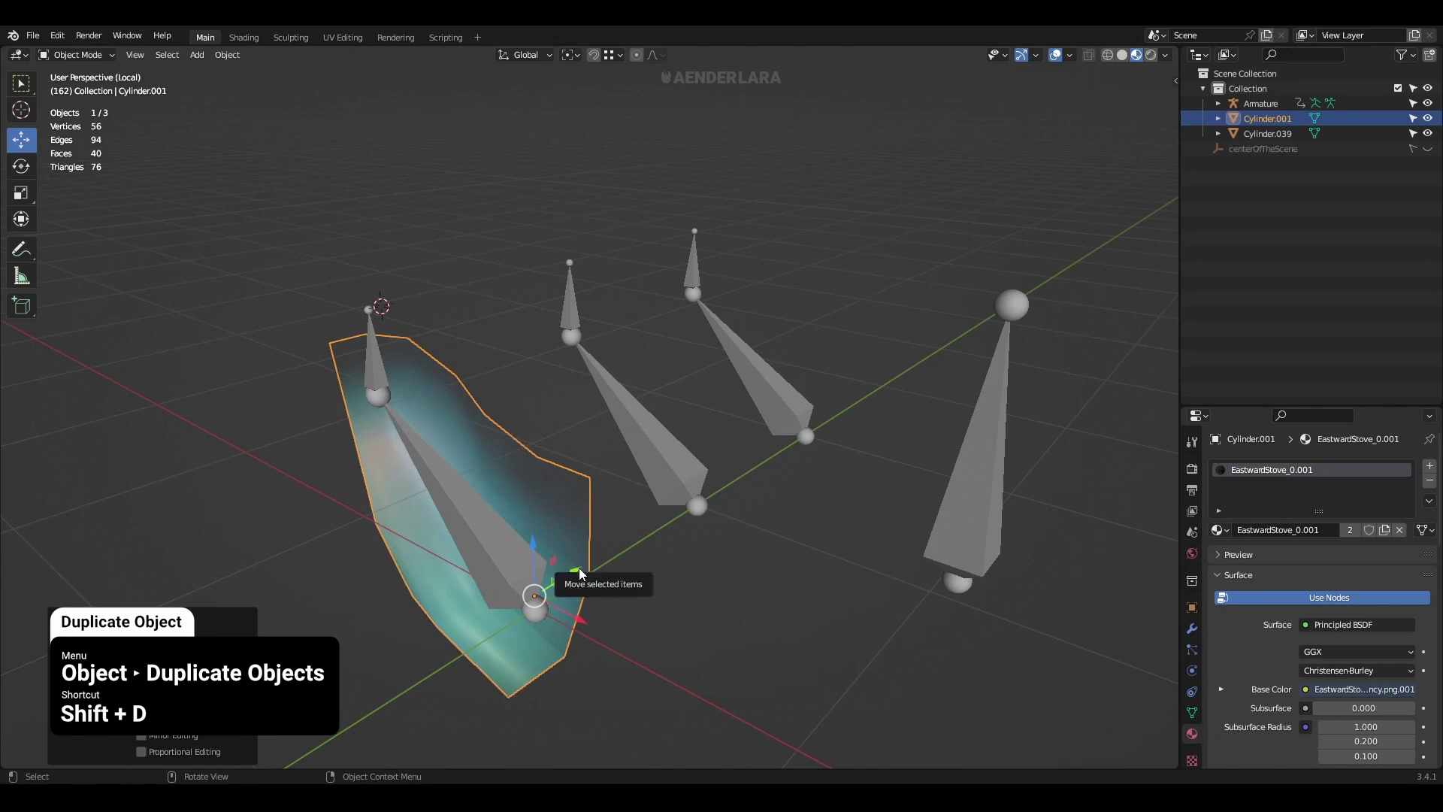
{"action": "left_click_drag", "start_coordinate": [579, 574], "coordinate": [700, 514]}
{"action": "left_click", "coordinate": [701, 497]}
{"action": "key", "text": "shift+d"}
{"action": "key", "text": "Escape"}
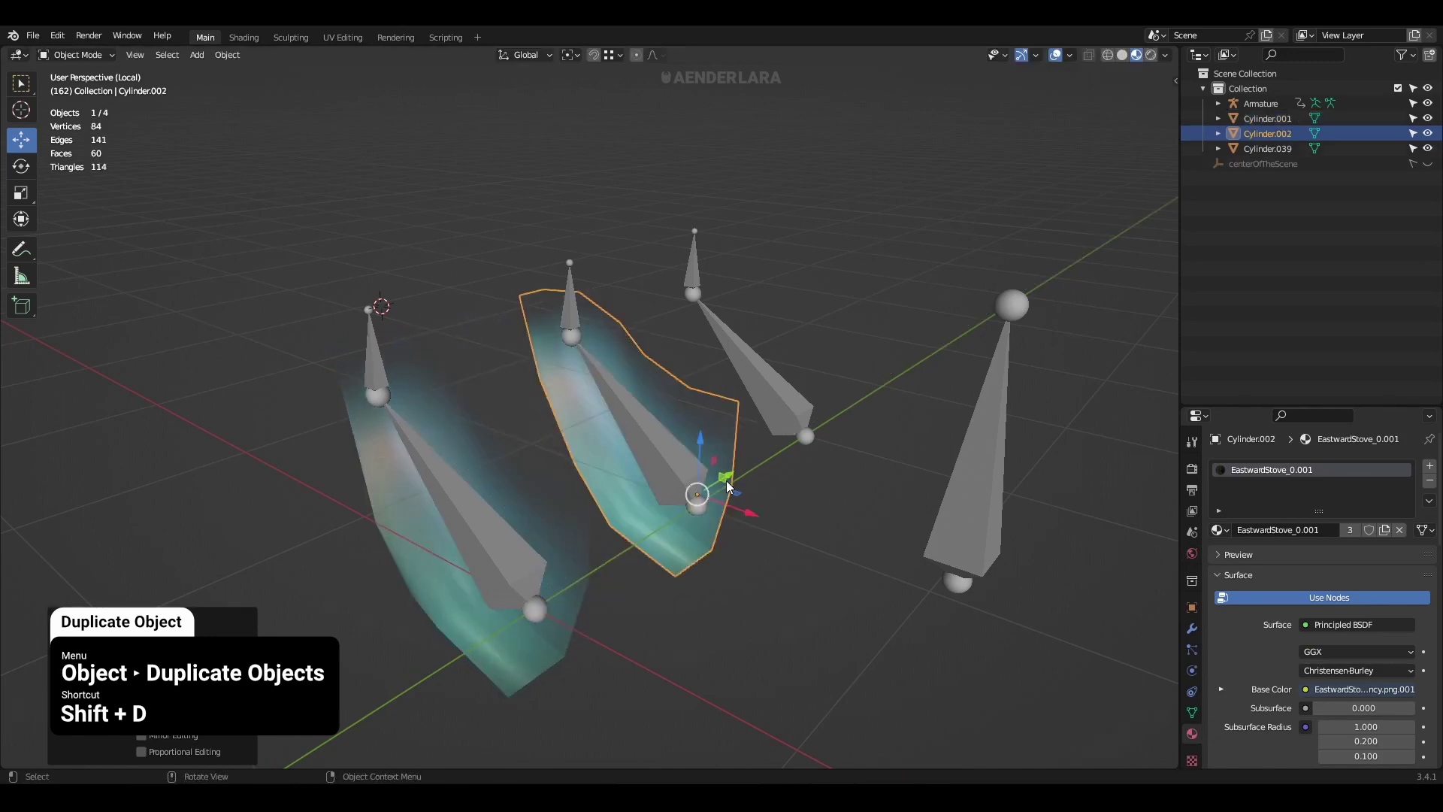
{"action": "left_click_drag", "start_coordinate": [733, 470], "coordinate": [816, 428]}
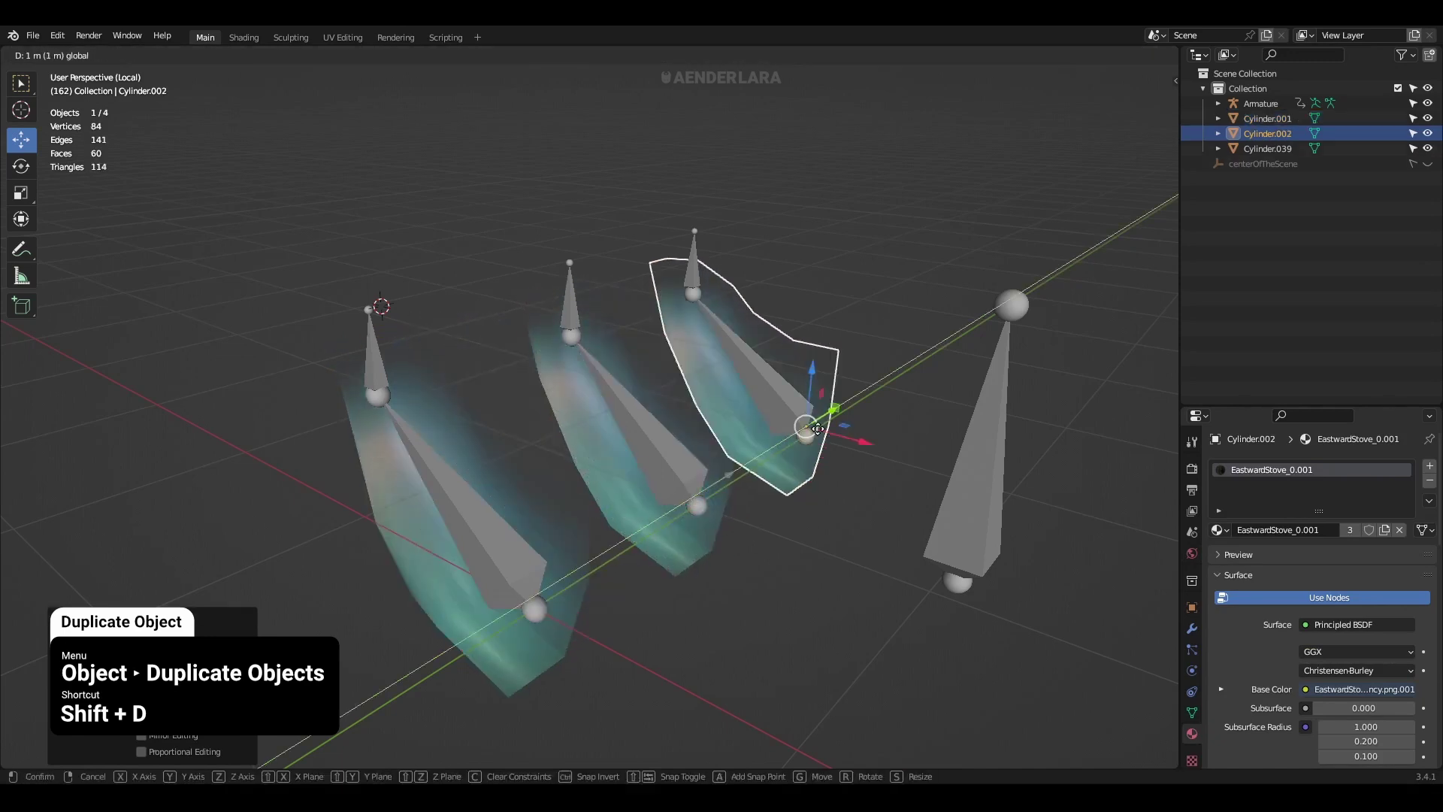
{"action": "left_click", "coordinate": [817, 429]}
Join the three flames into one mesh and lower its geometry into place
{"action": "left_click", "coordinate": [677, 558], "text": "shift"}
{"action": "left_click", "coordinate": [553, 632], "text": "shift"}
{"action": "key", "text": "ctrl+j"}
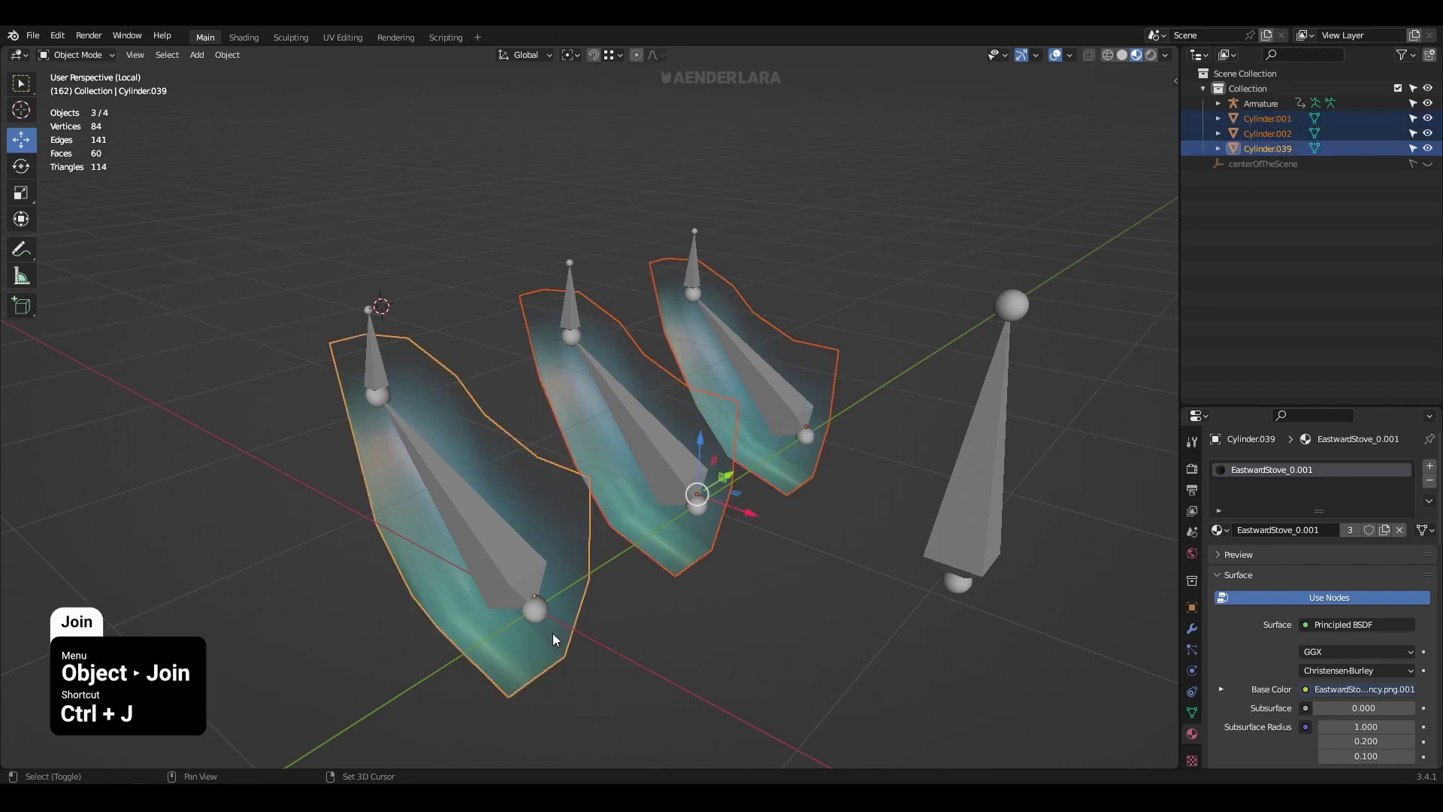
{"action": "key", "text": "Tab"}
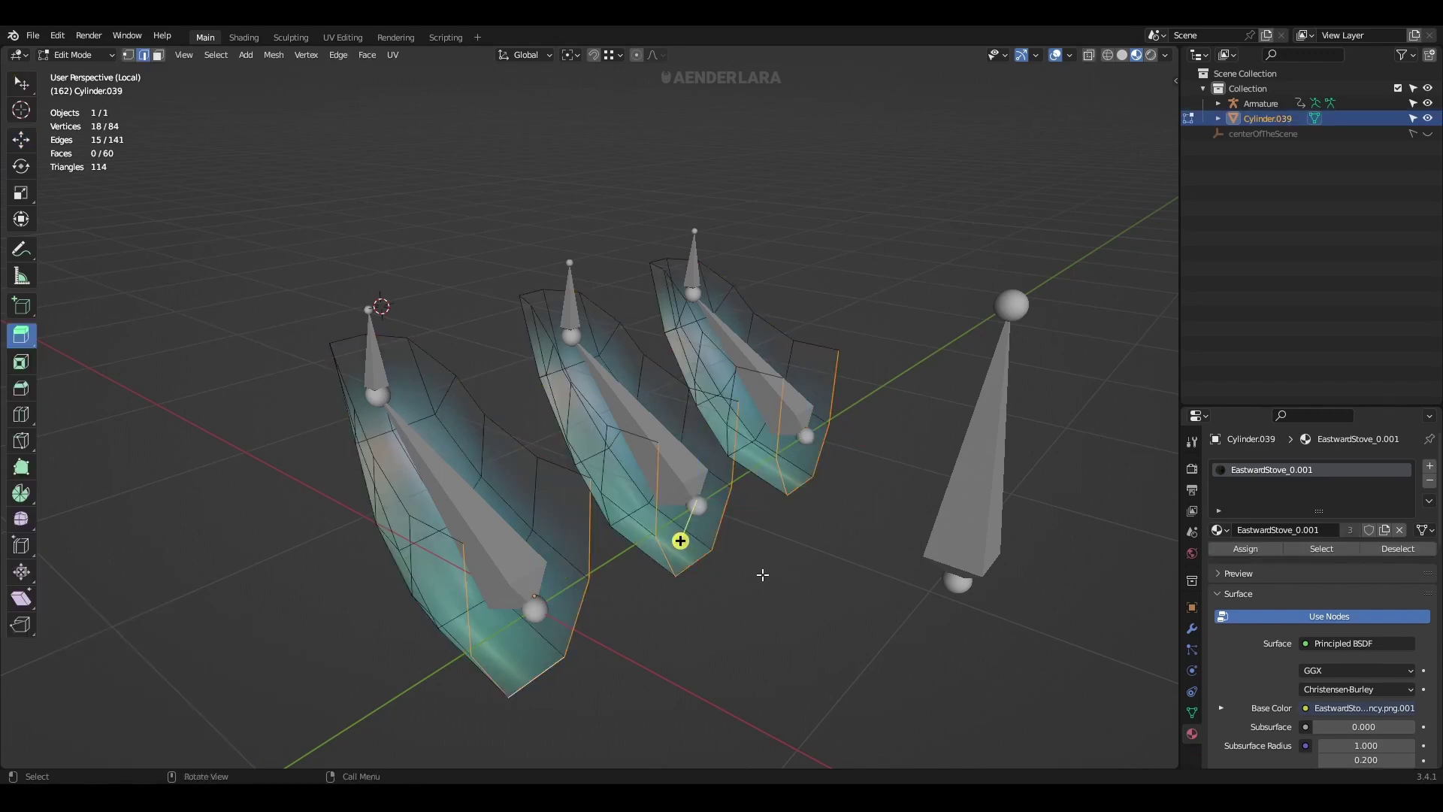
{"action": "key", "text": "a"}
{"action": "key", "text": "g"}
{"action": "left_click", "coordinate": [704, 581]}
{"action": "key", "text": "Tab"}
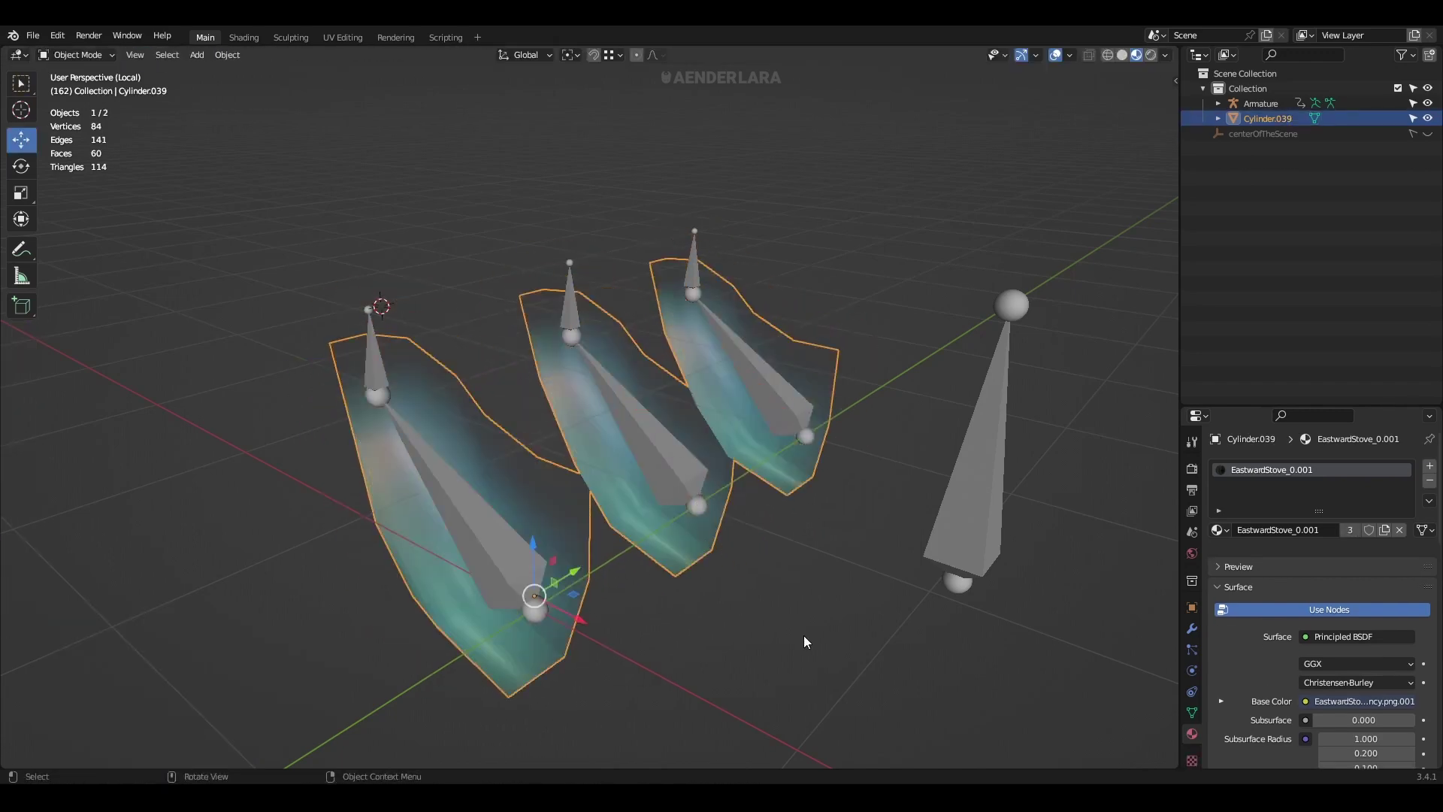
Parent the joined flame mesh to the armature using Armature Deform with Empty Groups
{"action": "left_click", "coordinate": [532, 568]}
{"action": "left_click", "coordinate": [510, 595]}
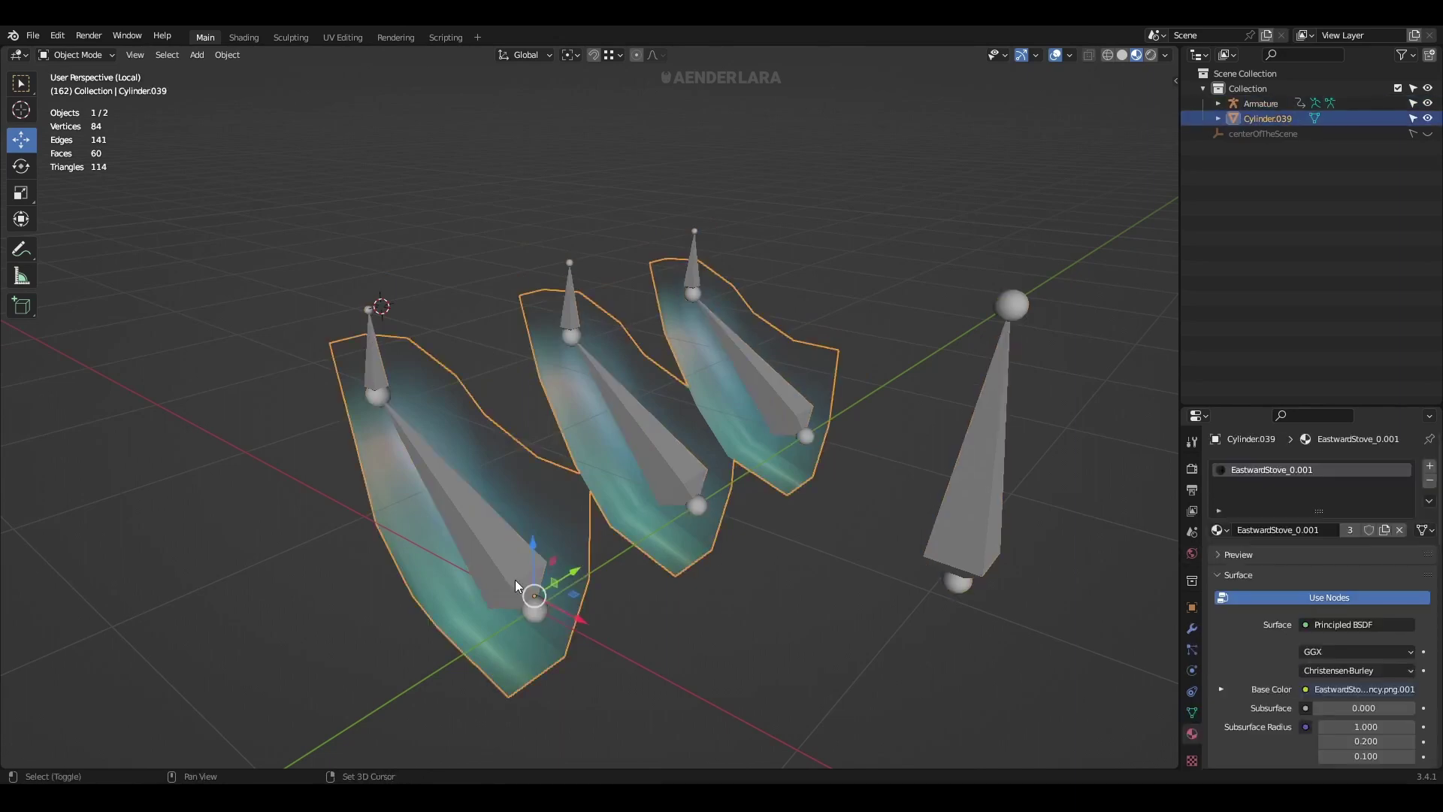
{"action": "left_click", "coordinate": [515, 580], "text": "shift"}
{"action": "key", "text": "ctrl+p"}
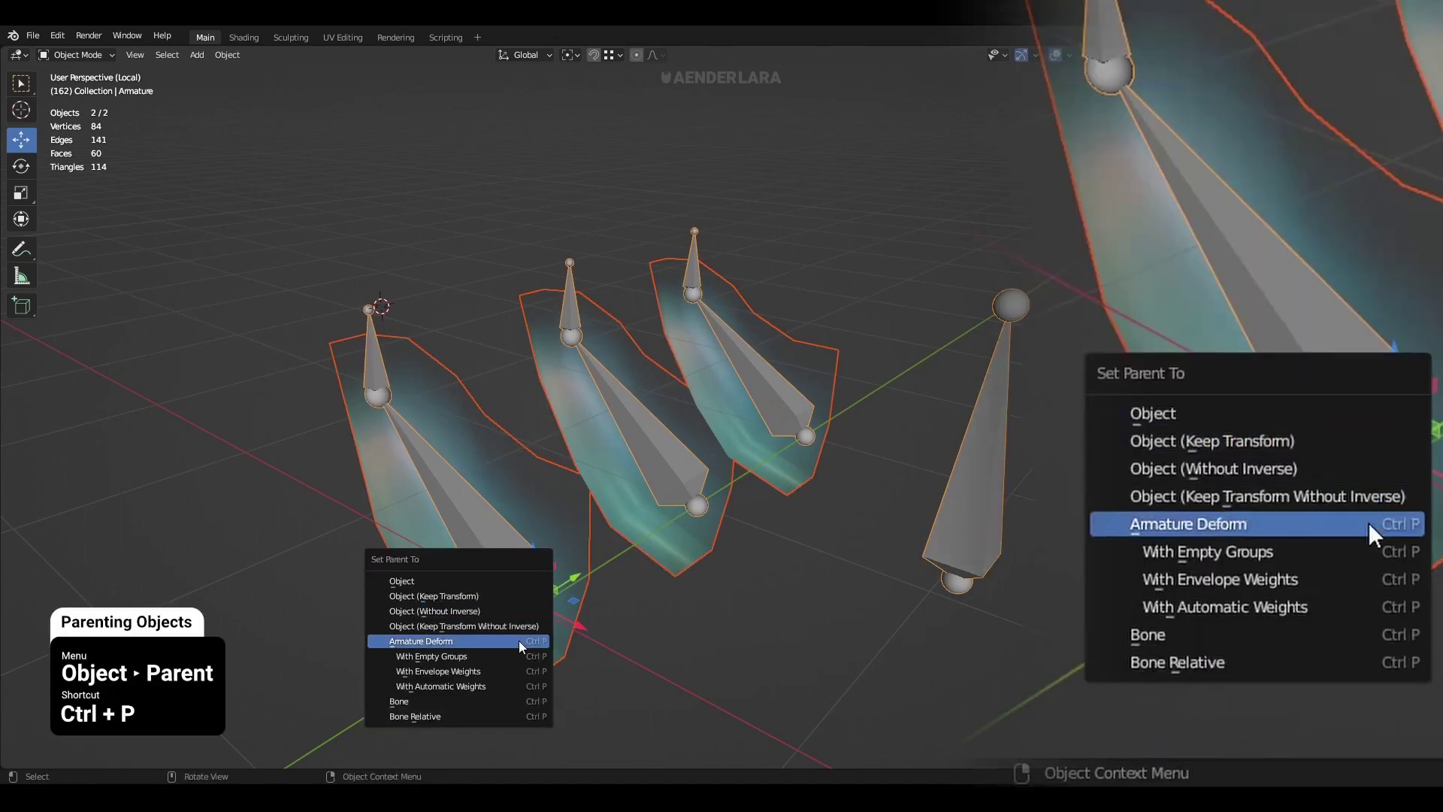
{"action": "left_click", "coordinate": [486, 661]}
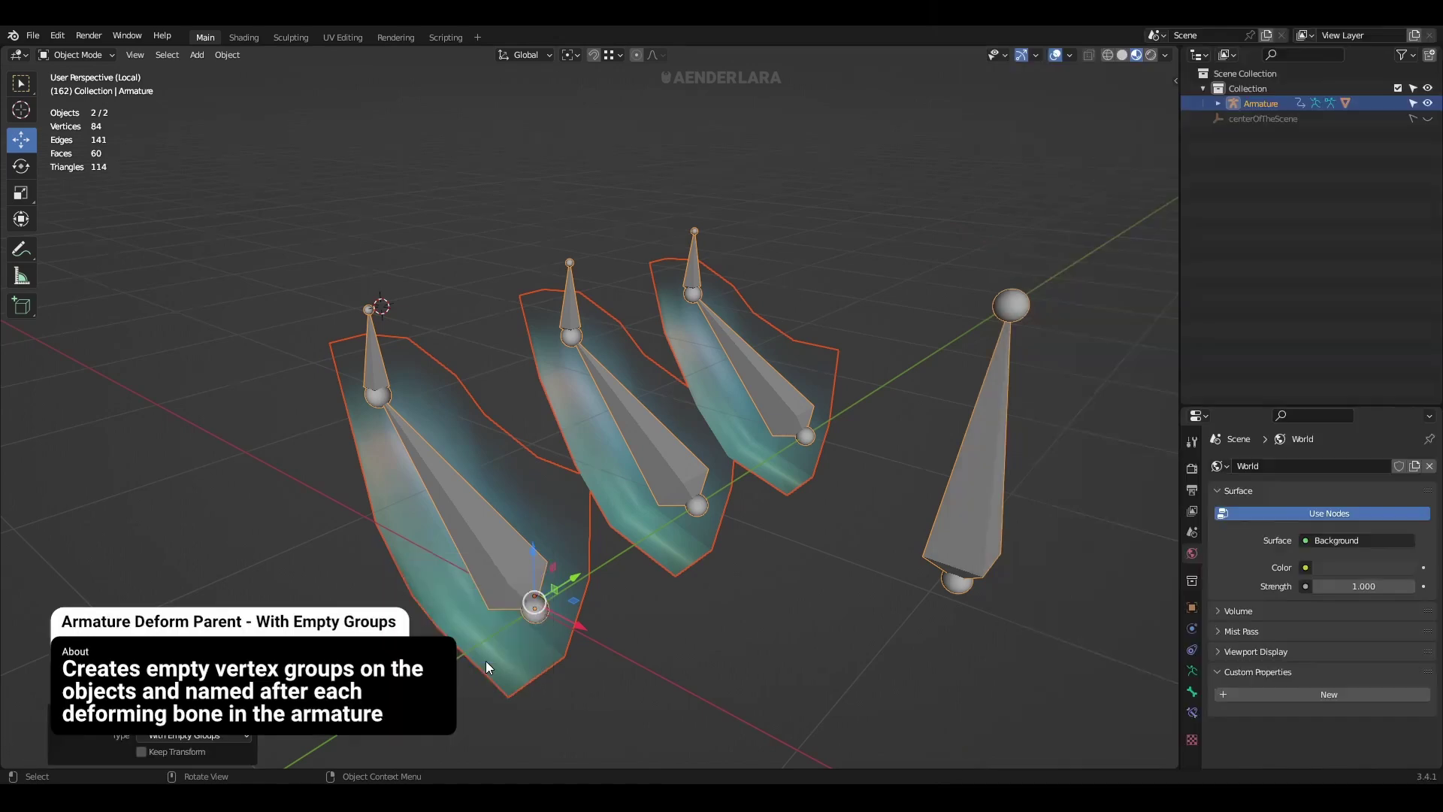
{"action": "left_click", "coordinate": [527, 669]}
In X-ray edit mode, assign the left flame's vertices to the Flame_0 group
{"action": "left_click", "coordinate": [1195, 711]}
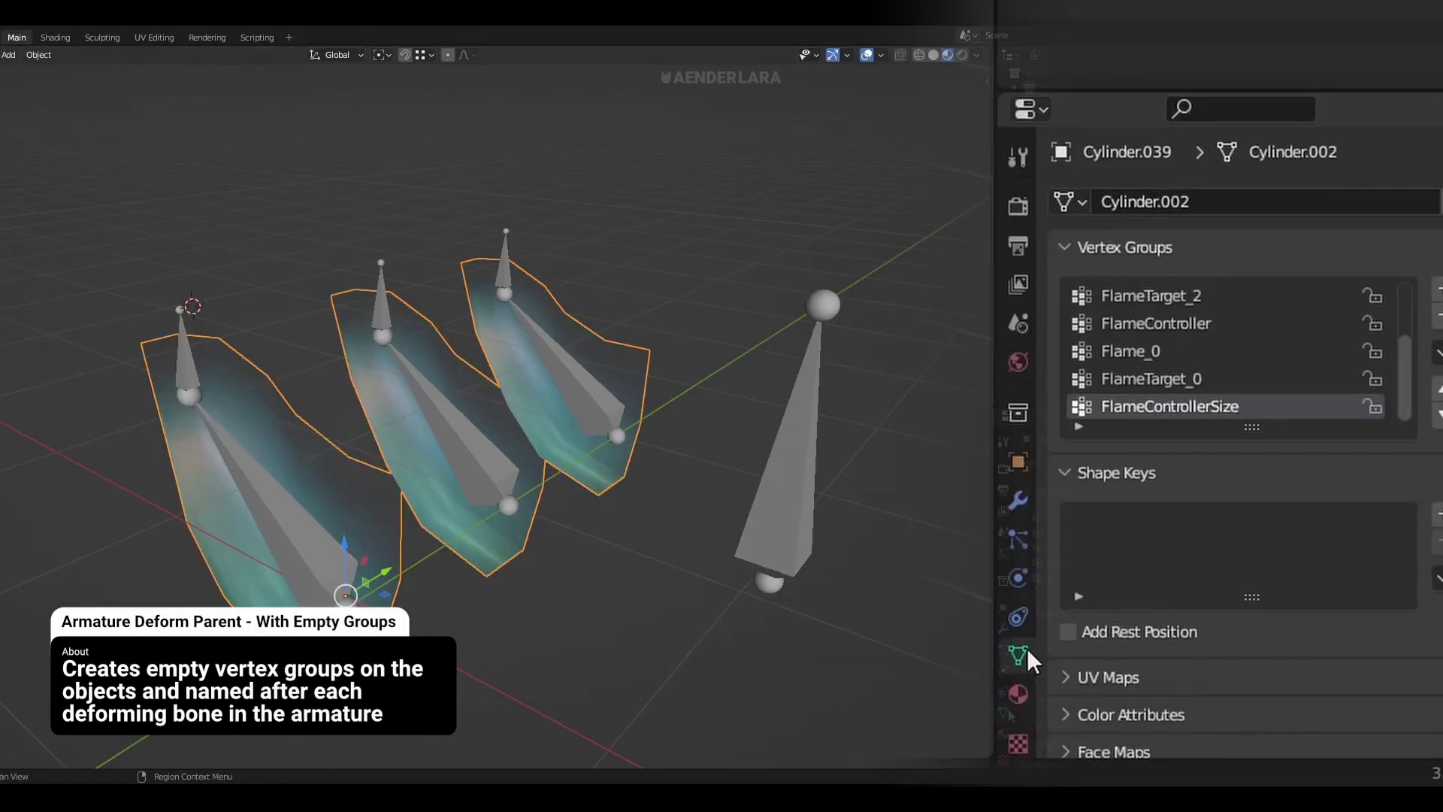
{"action": "key", "text": "Tab"}
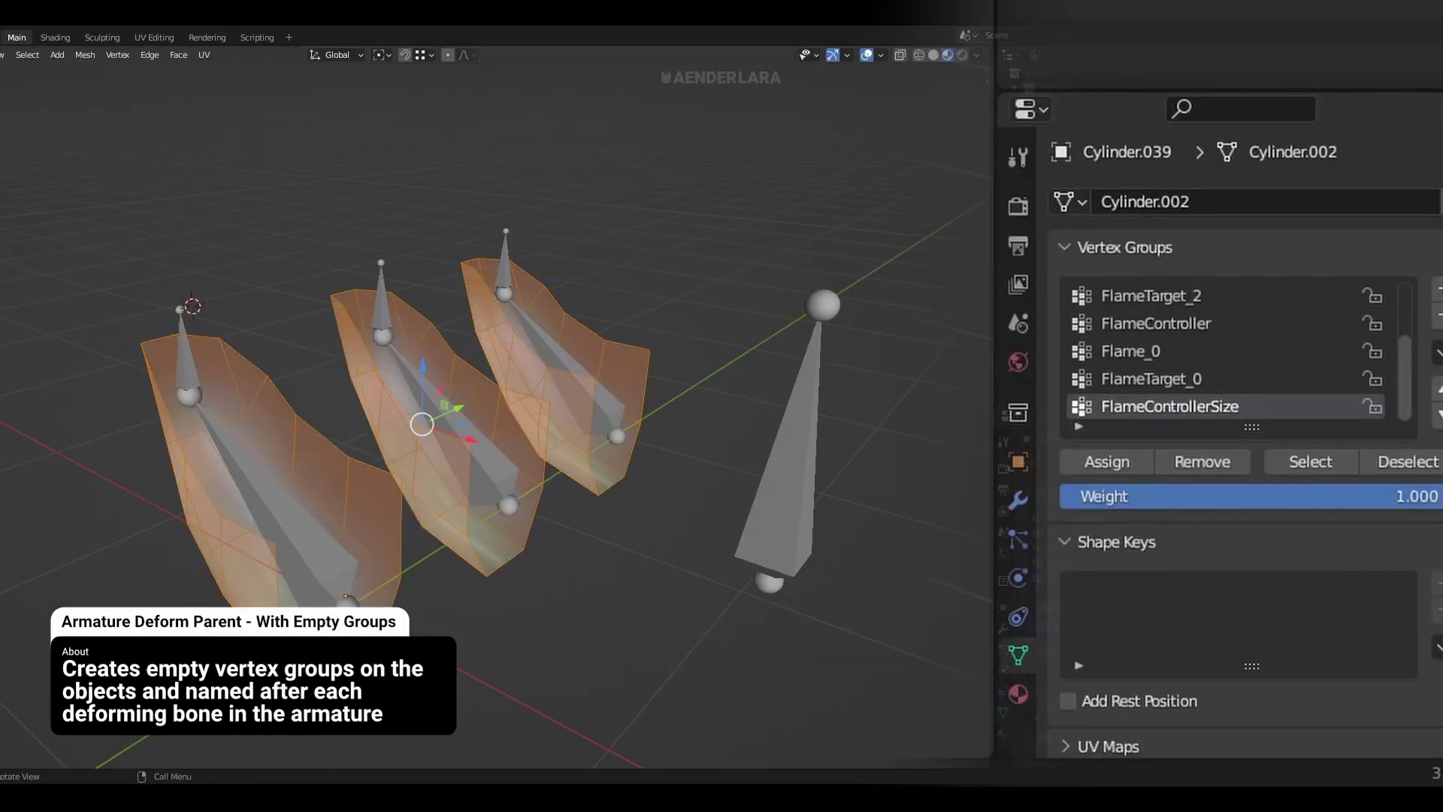
{"action": "key", "text": "alt+a"}
{"action": "middle_click_drag", "start_coordinate": [497, 684], "coordinate": [375, 609]}
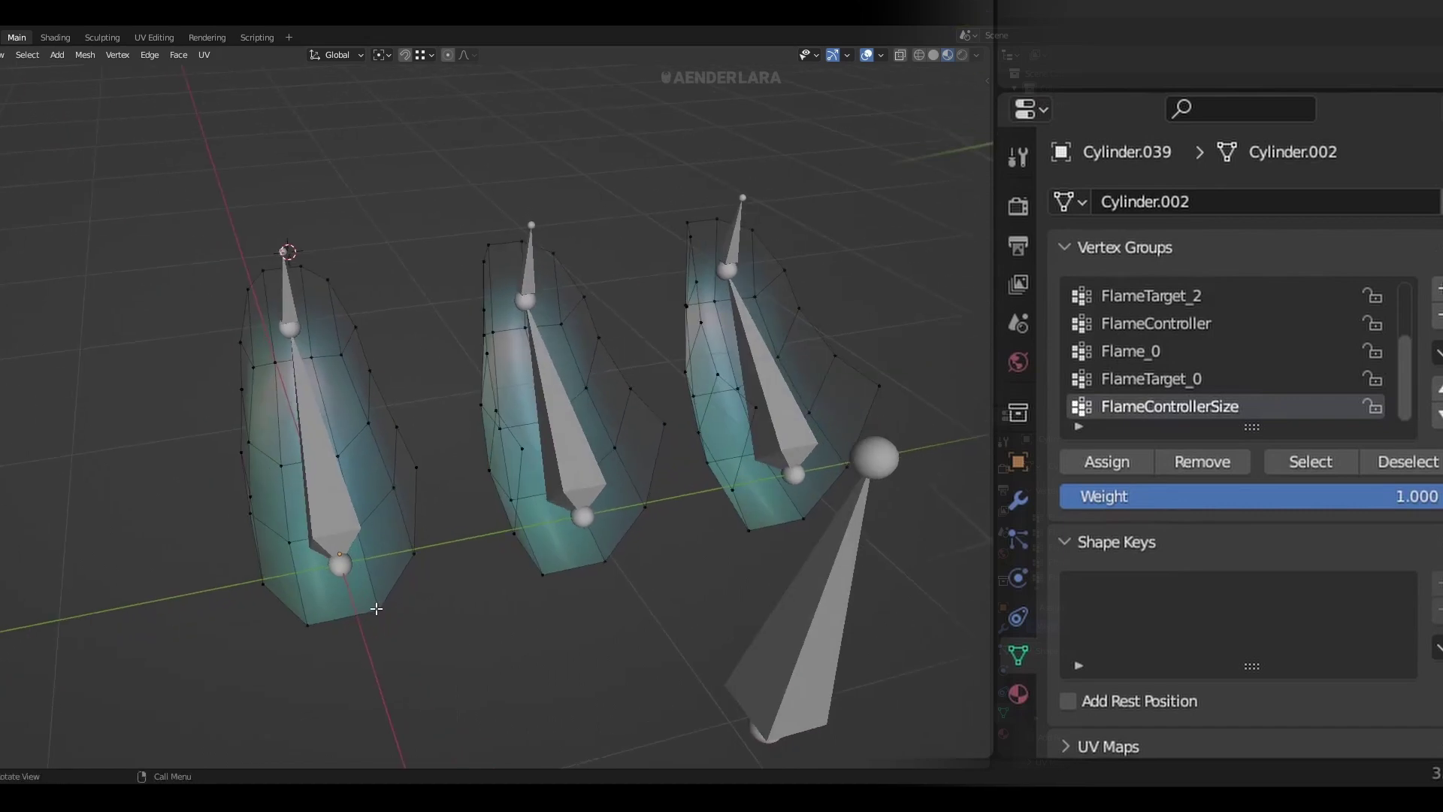
{"action": "key", "text": "shift+z"}
{"action": "left_click_drag", "start_coordinate": [106, 193], "coordinate": [425, 760]}
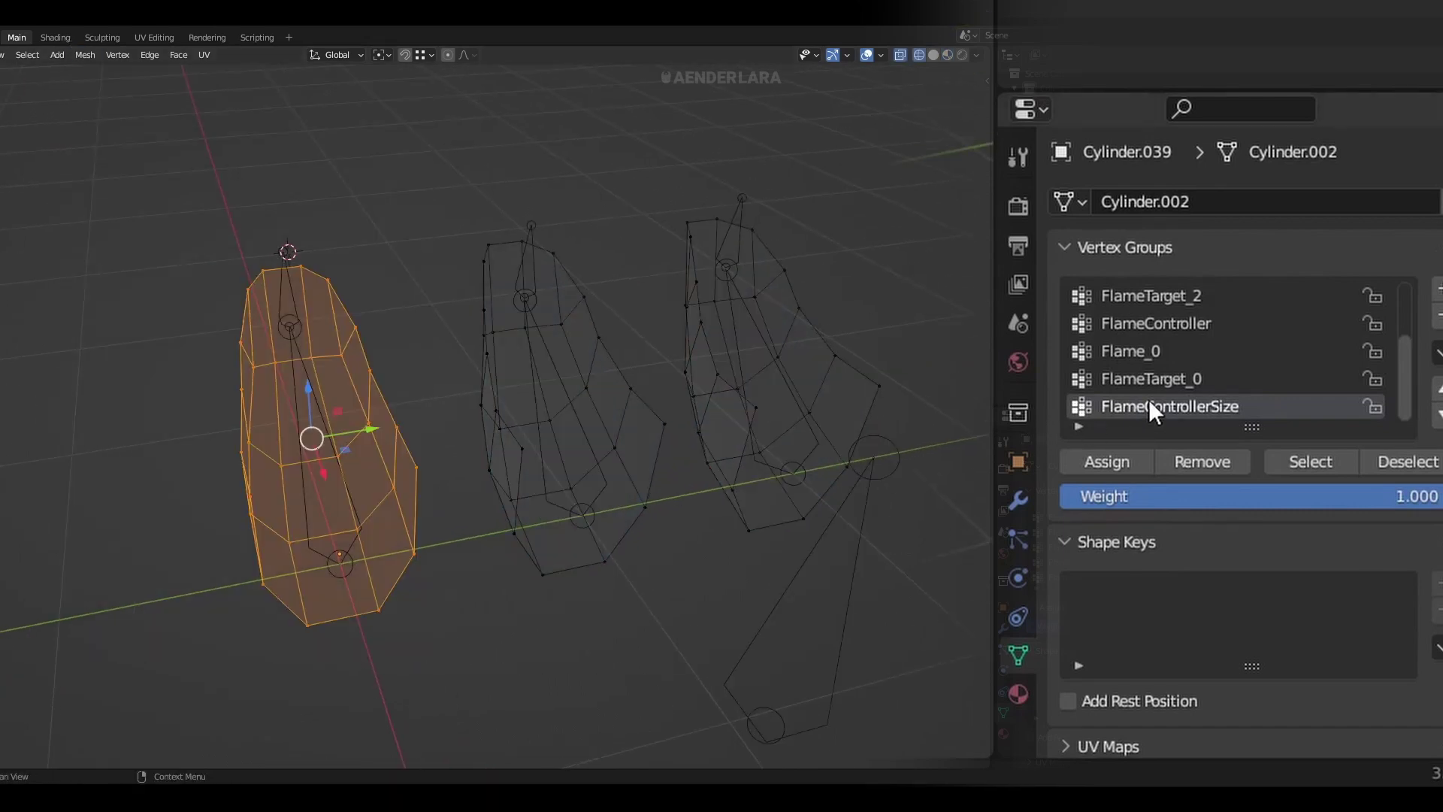
{"action": "scroll", "coordinate": [1168, 381], "scroll_direction": "up", "scroll_amount": 3}
{"action": "scroll", "coordinate": [1169, 381], "scroll_direction": "down", "scroll_amount": 3}
{"action": "left_click", "coordinate": [1157, 350]}
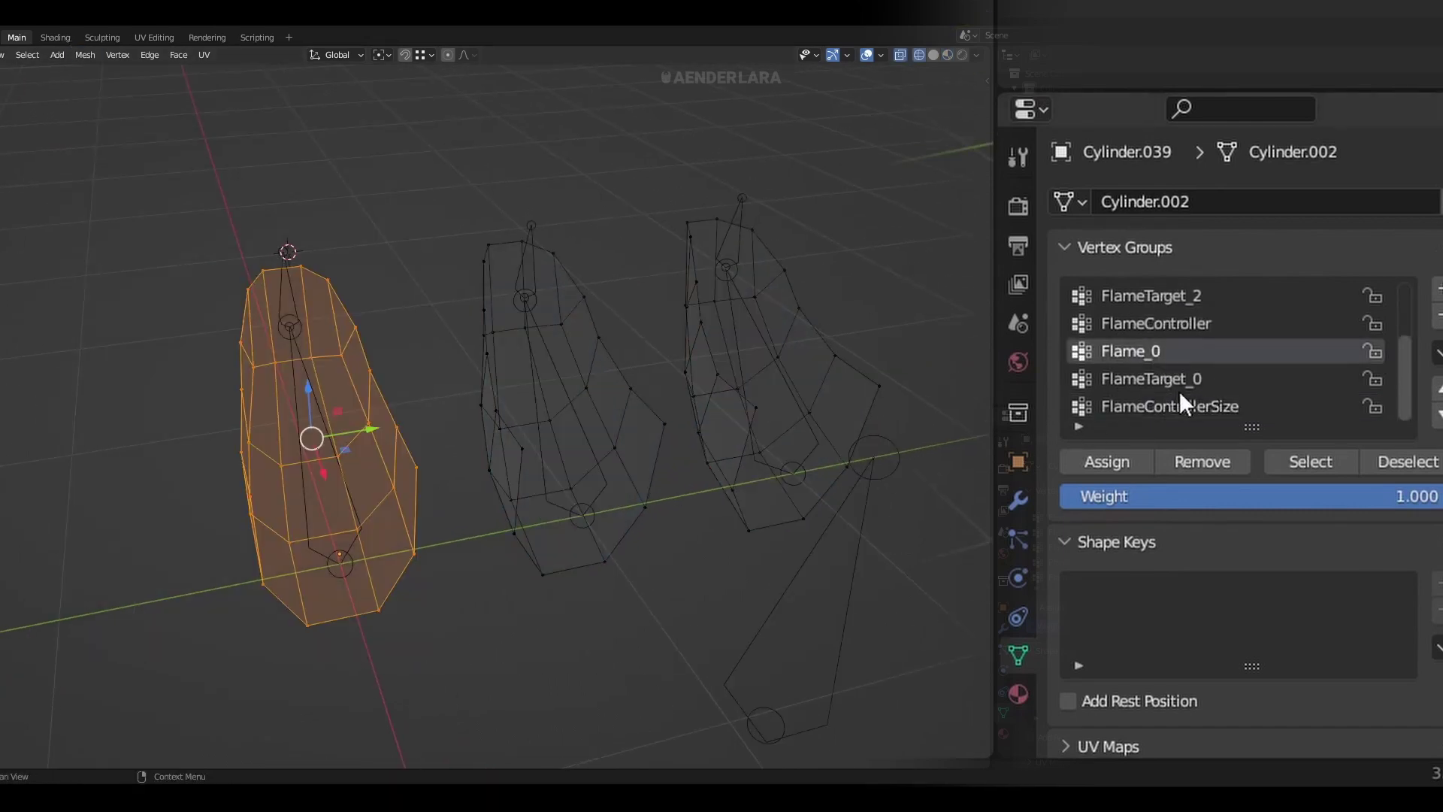
{"action": "left_click", "coordinate": [1130, 457]}
Box-select the middle flame and assign it to the Flame_1 vertex group
{"action": "key", "text": "alt+a"}
{"action": "key", "text": "b"}
{"action": "left_click_drag", "start_coordinate": [599, 612], "coordinate": [477, 214]}
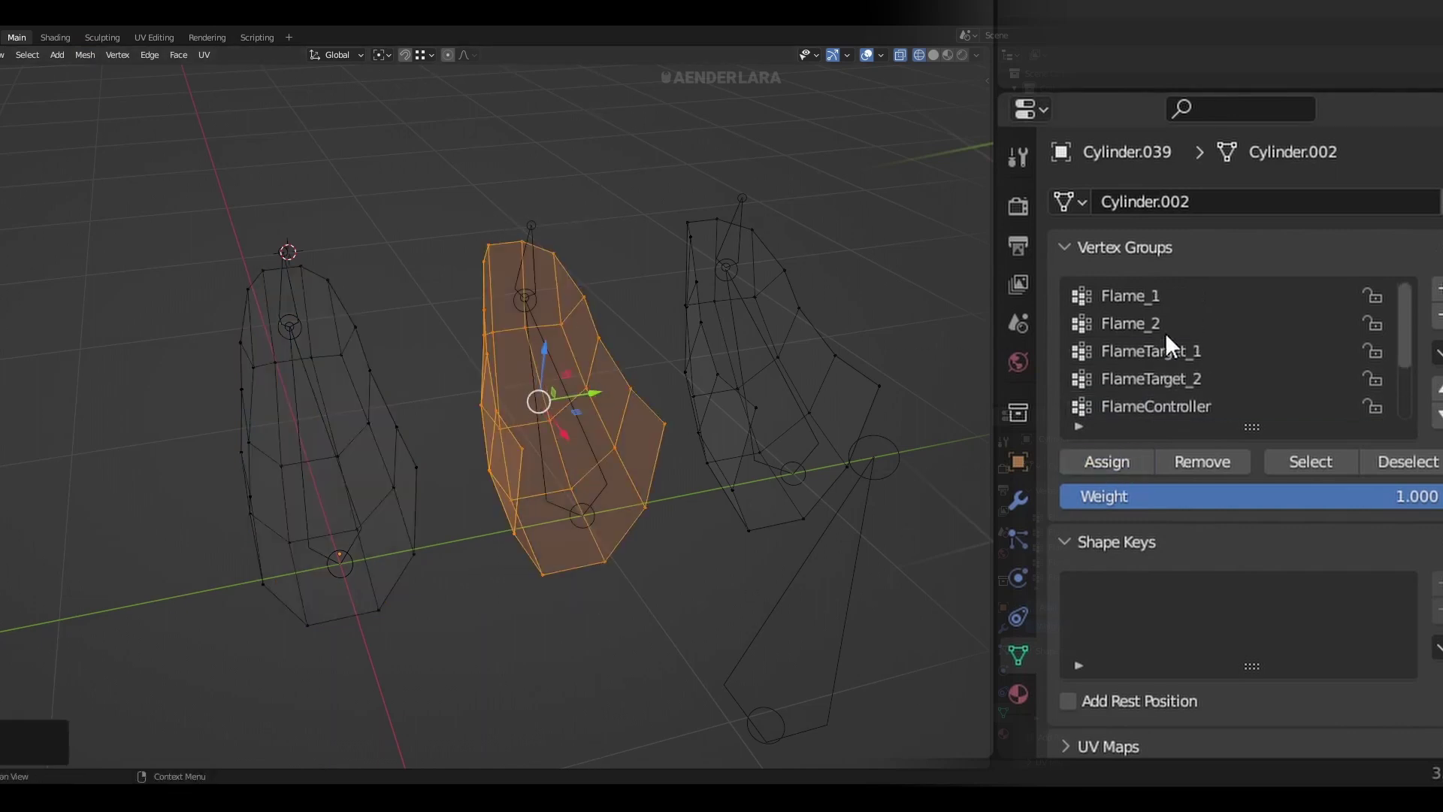
{"action": "left_click", "coordinate": [1172, 296]}
{"action": "left_click", "coordinate": [1108, 463]}
Assign the right flame to Flame_2, then return to object mode with X-ray off
{"action": "key", "text": "alt+a"}
{"action": "middle_click_drag", "start_coordinate": [725, 335], "coordinate": [610, 300]}
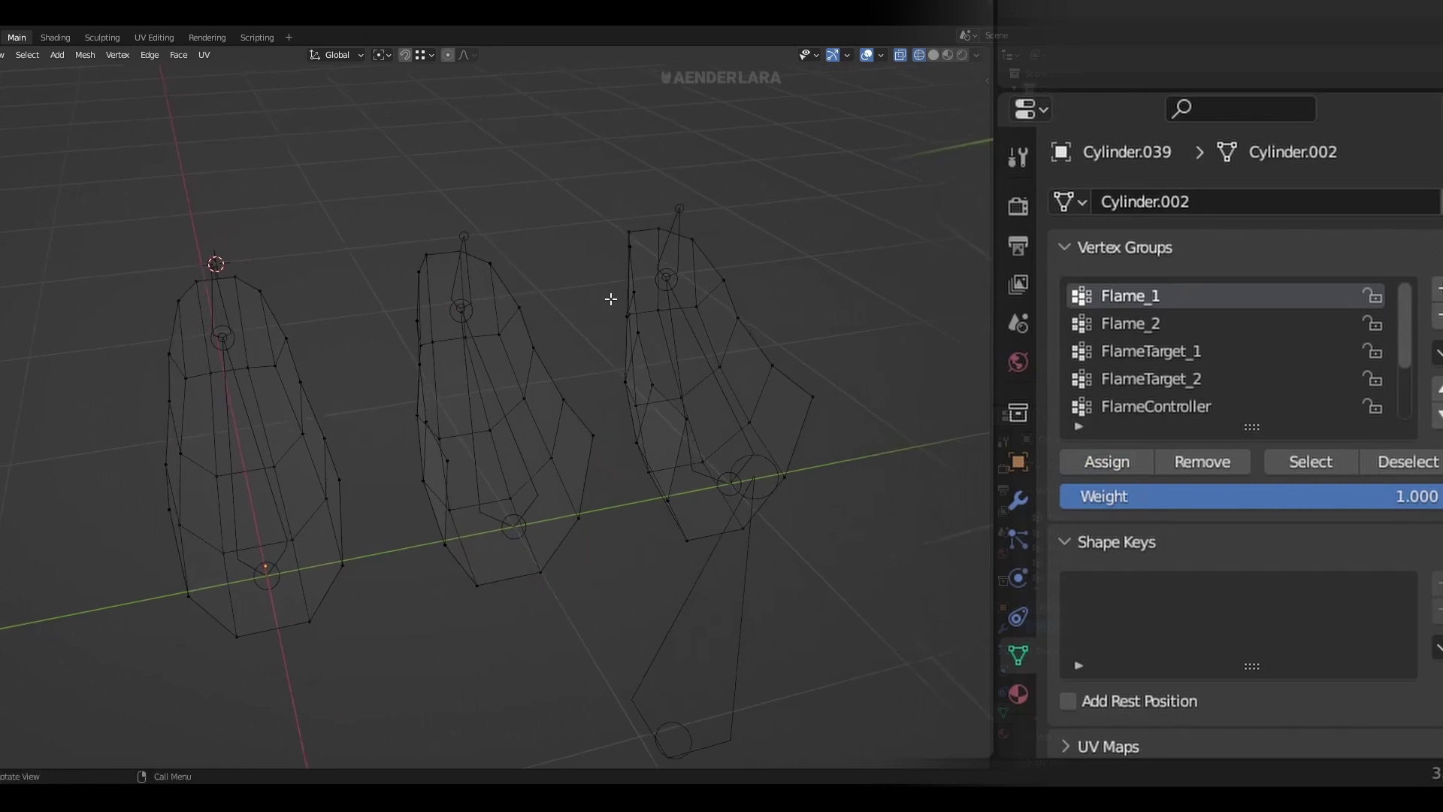
{"action": "left_click_drag", "start_coordinate": [612, 211], "coordinate": [757, 323]}
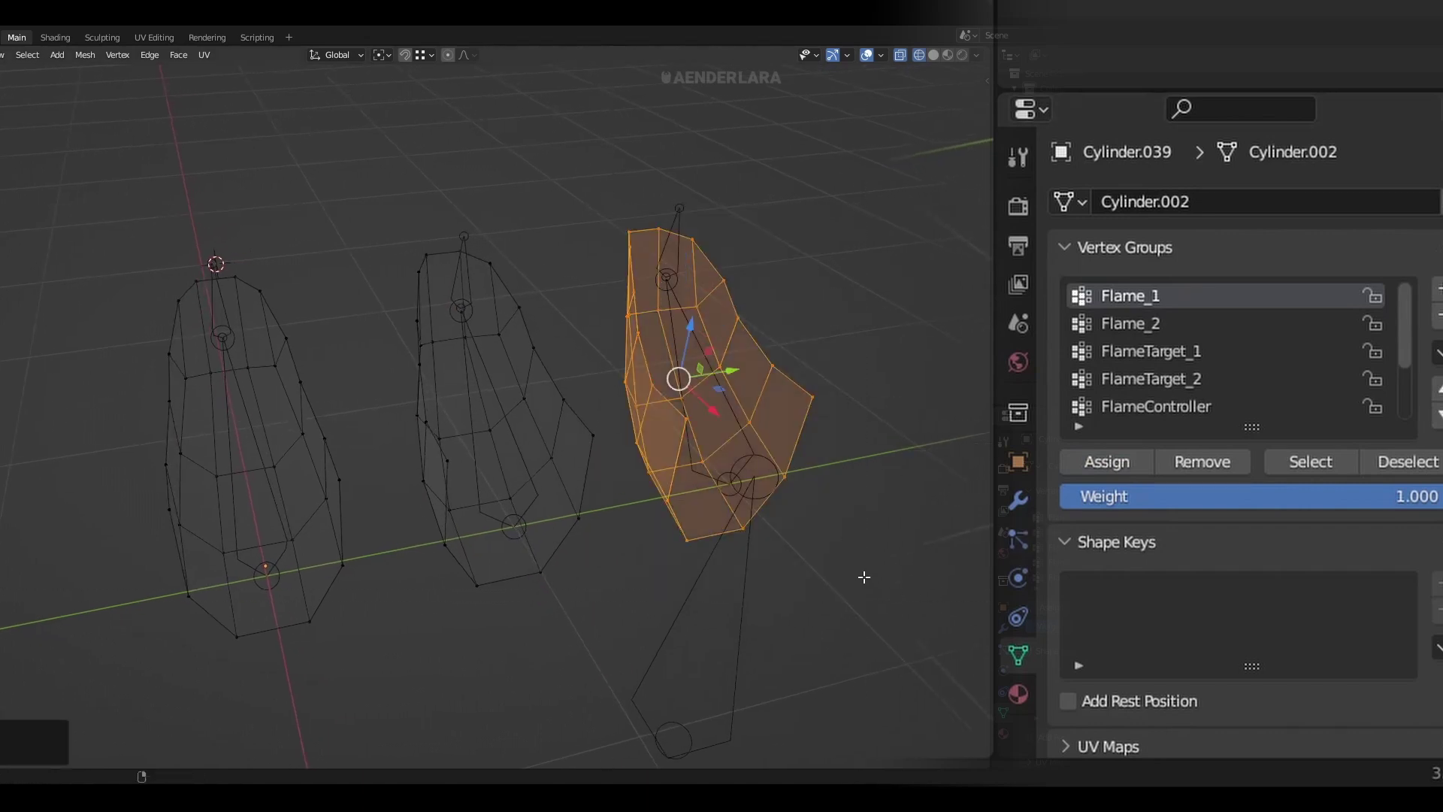
{"action": "left_click", "coordinate": [1171, 324]}
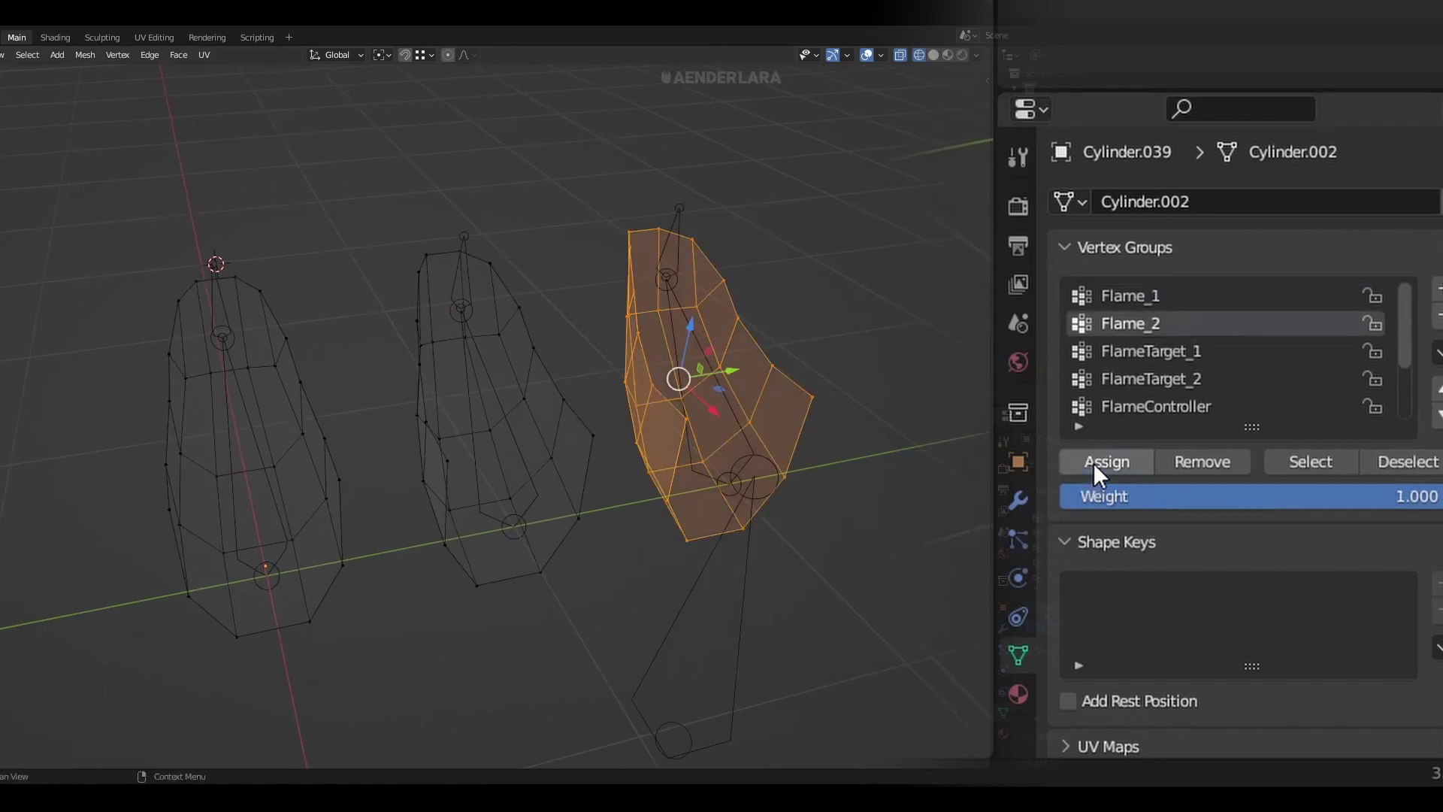
{"action": "left_click", "coordinate": [1092, 462]}
{"action": "mouse_move", "coordinate": [632, 474]}
{"action": "middle_mouse_down"}
{"action": "mouse_move", "coordinate": [558, 482]}
{"action": "mouse_move", "coordinate": [635, 471]}
{"action": "mouse_move", "coordinate": [460, 448]}
{"action": "middle_mouse_up"}
{"action": "key", "text": "Tab"}
{"action": "key", "text": "shift+z"}
Put the armature in Pose Mode and test-move the FlameController bone, then undo
{"action": "left_click", "coordinate": [917, 474]}
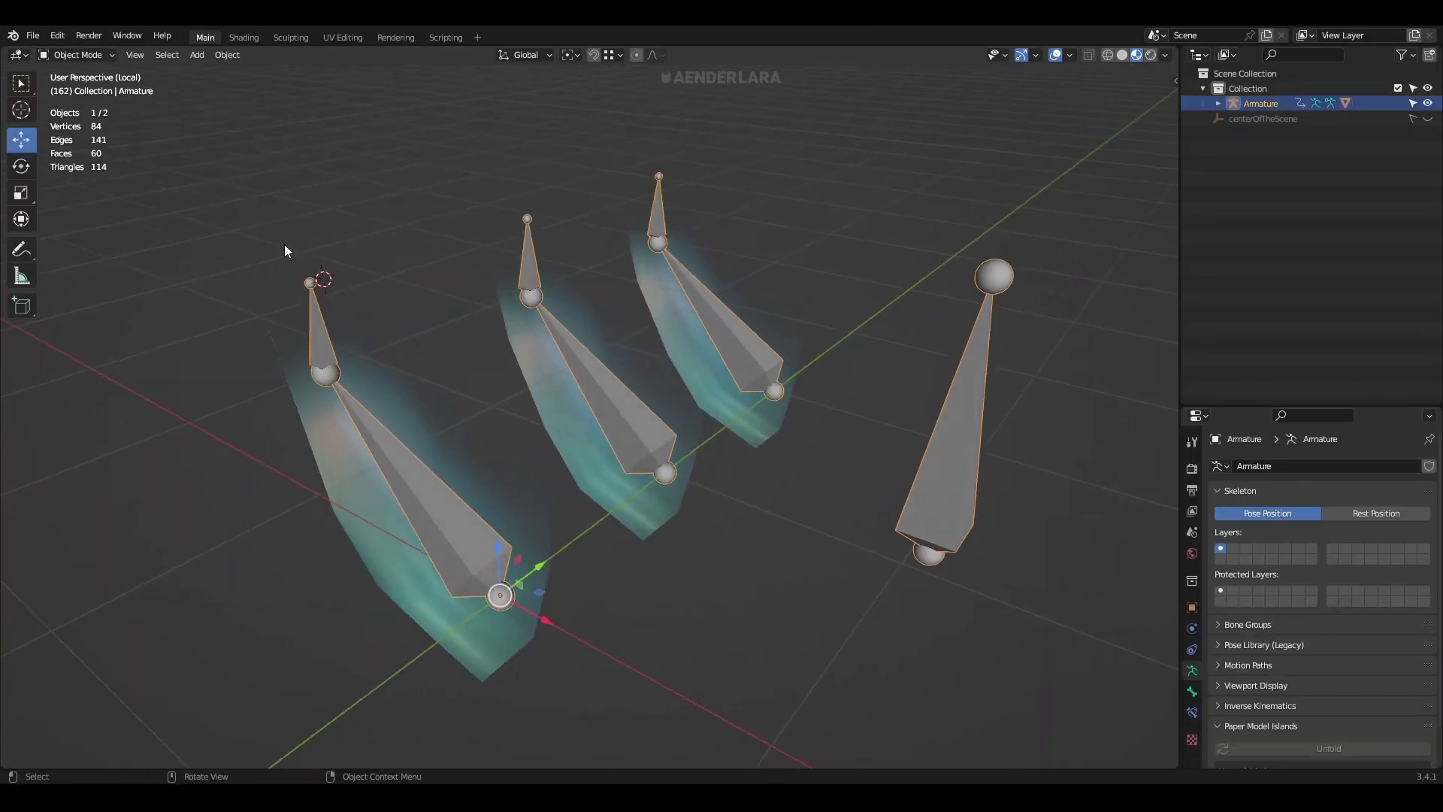
{"action": "left_click", "coordinate": [80, 104]}
{"action": "middle_click_drag", "start_coordinate": [829, 348], "coordinate": [741, 481]}
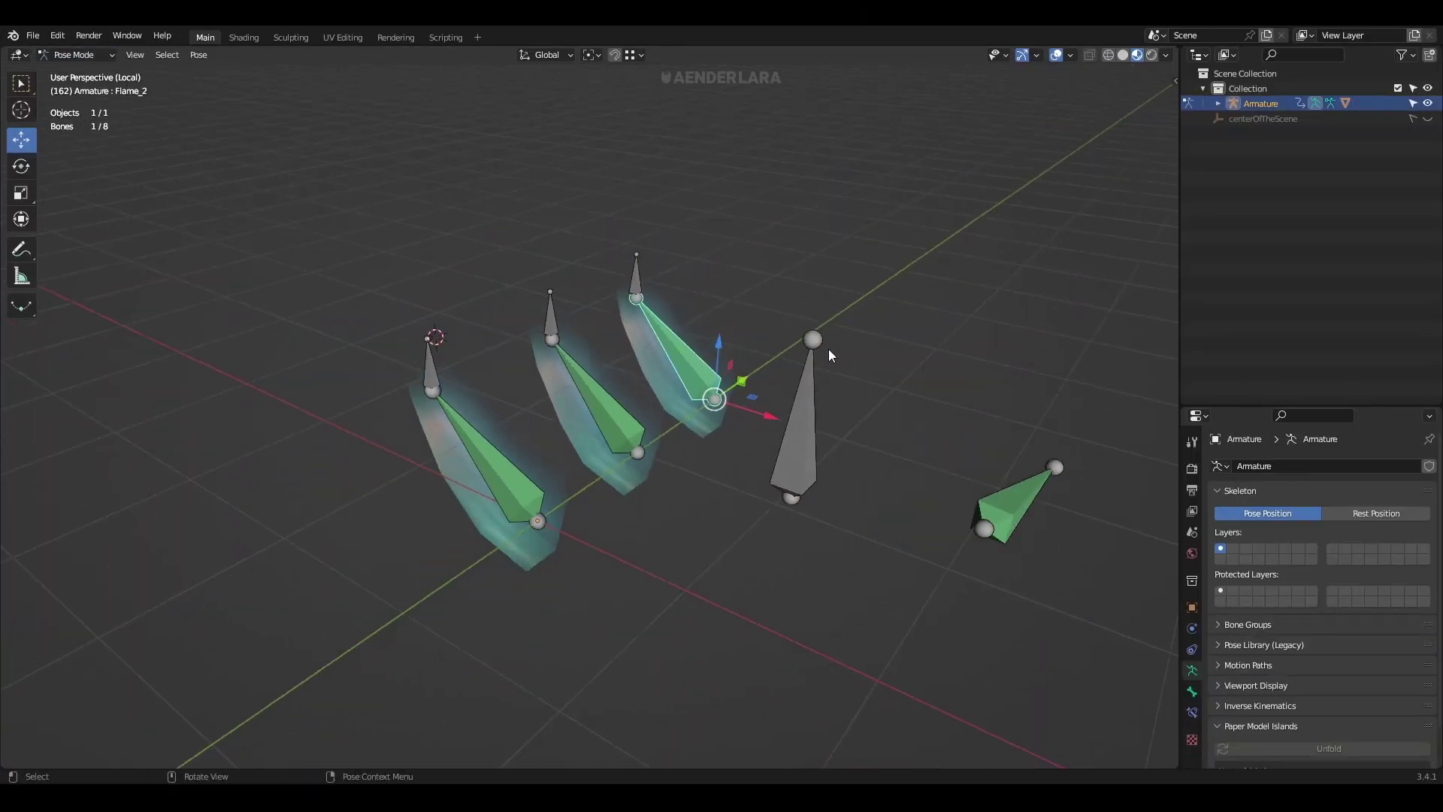
{"action": "left_click", "coordinate": [741, 481]}
{"action": "scroll", "coordinate": [744, 487], "scroll_direction": "up", "scroll_amount": 2}
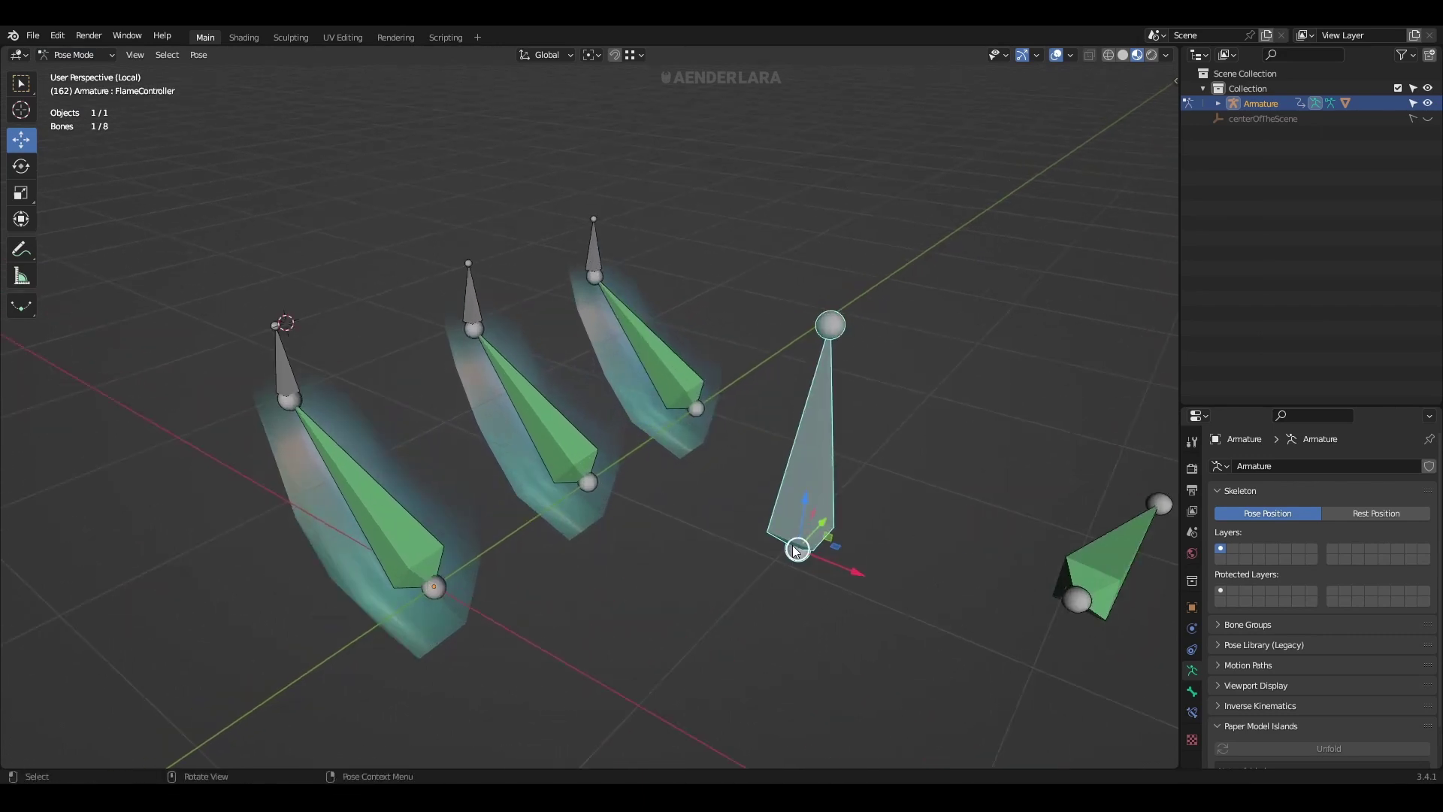
{"action": "mouse_move", "coordinate": [796, 550]}
{"action": "left_mouse_down"}
{"action": "mouse_move", "coordinate": [788, 520]}
{"action": "mouse_move", "coordinate": [782, 532]}
{"action": "left_mouse_up"}
{"action": "key", "text": "ctrl+z"}
{"action": "scroll", "coordinate": [757, 518], "scroll_direction": "down", "scroll_amount": 2}
Rotate the FlameControllerSize bone around Z so the flames rescale
{"action": "left_click", "coordinate": [1003, 538]}
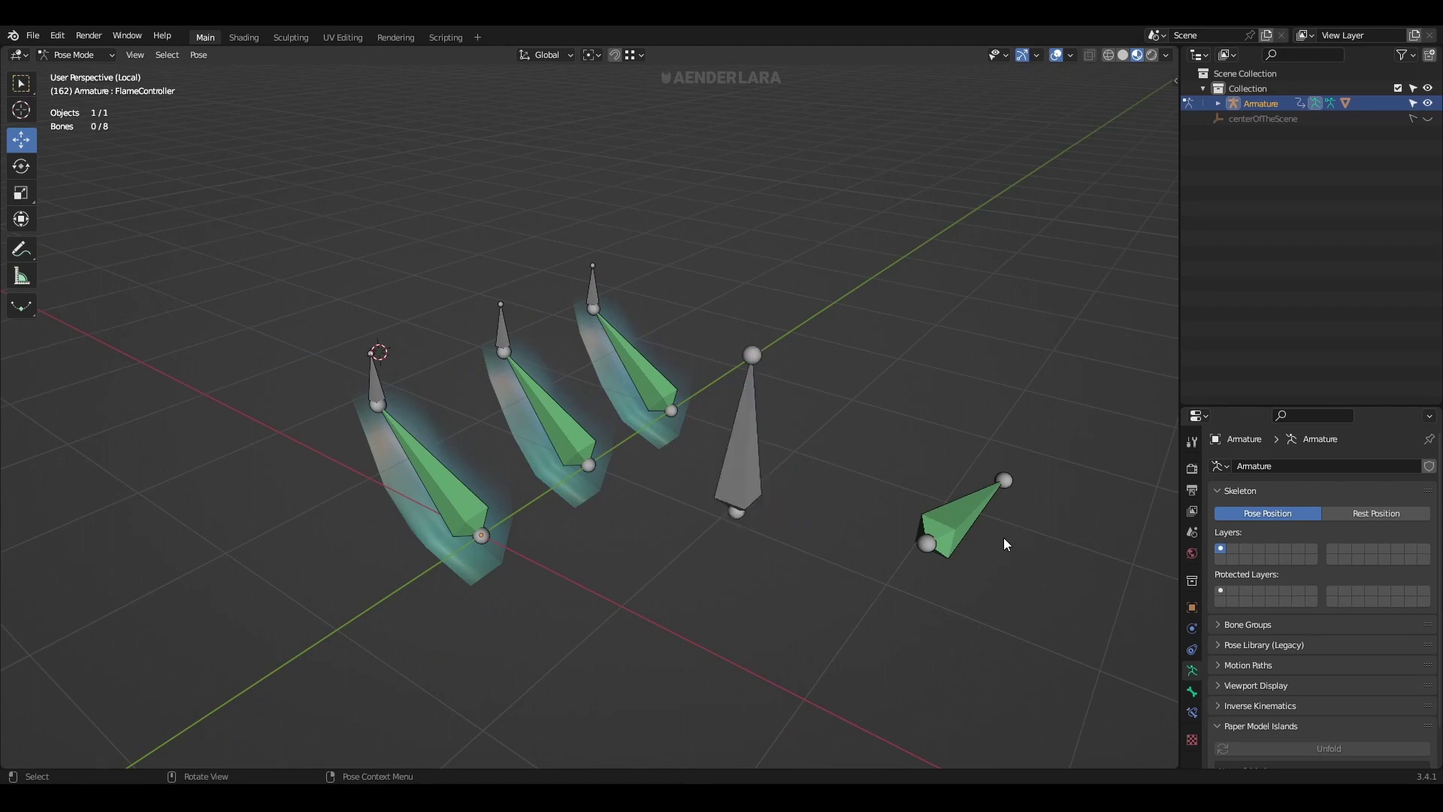
{"action": "key", "text": "shift+space"}
{"action": "key", "text": "r"}
{"action": "mouse_move", "coordinate": [952, 567]}
{"action": "left_mouse_down"}
{"action": "mouse_move", "coordinate": [846, 570]}
{"action": "mouse_move", "coordinate": [702, 481]}
{"action": "left_mouse_up"}
{"action": "left_click_drag", "start_coordinate": [758, 407], "coordinate": [962, 573]}
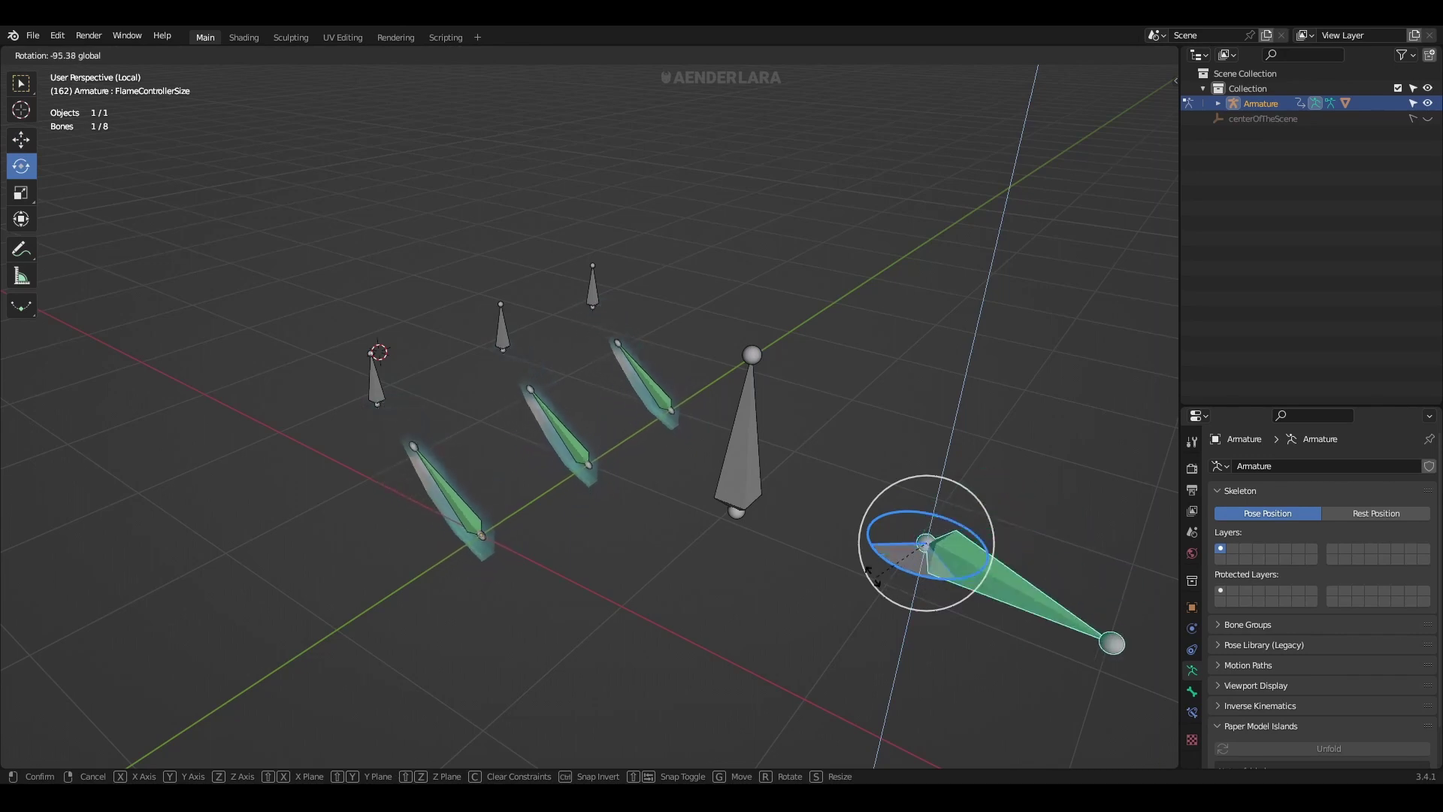
{"action": "left_click_drag", "start_coordinate": [962, 572], "coordinate": [967, 577]}
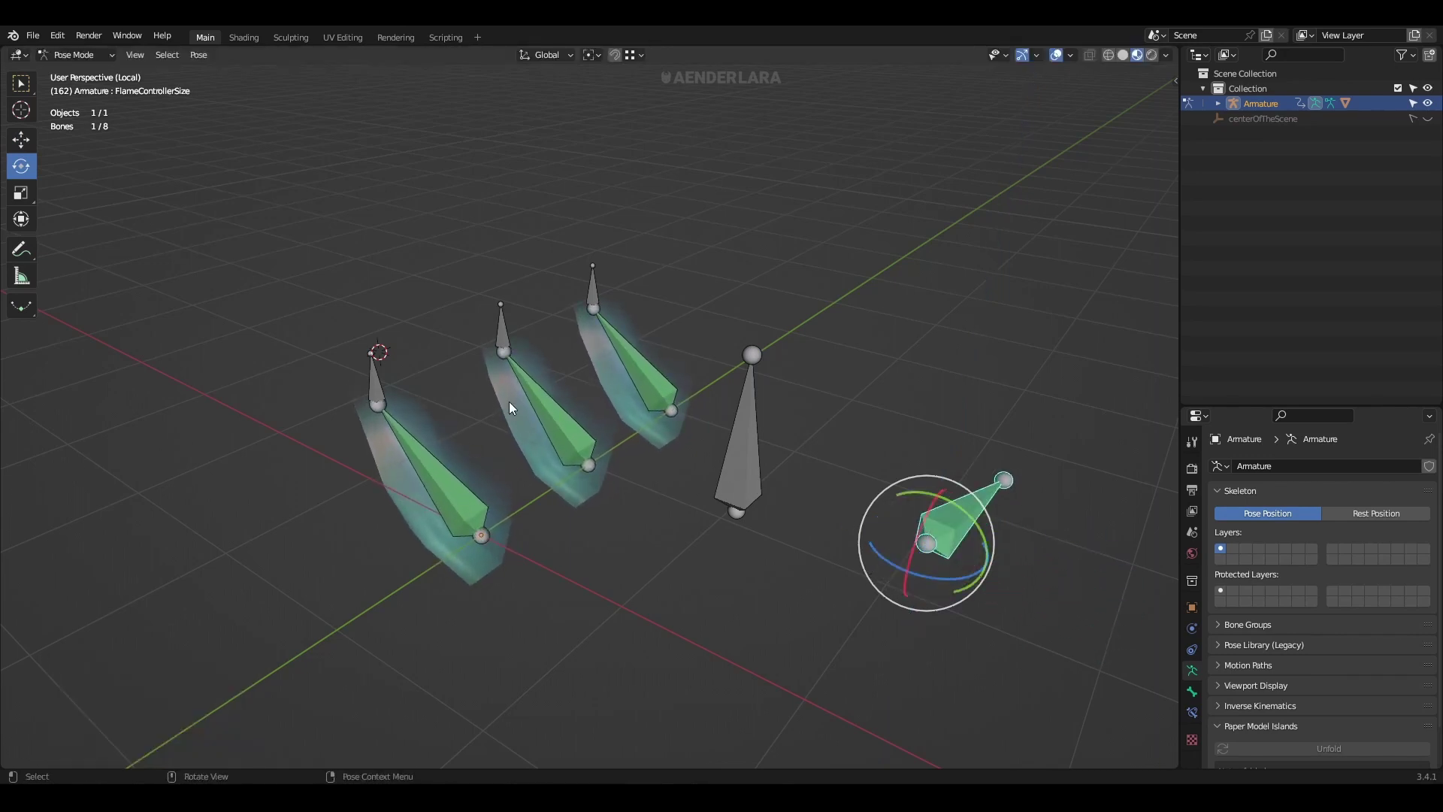
{"action": "left_click", "coordinate": [557, 431]}
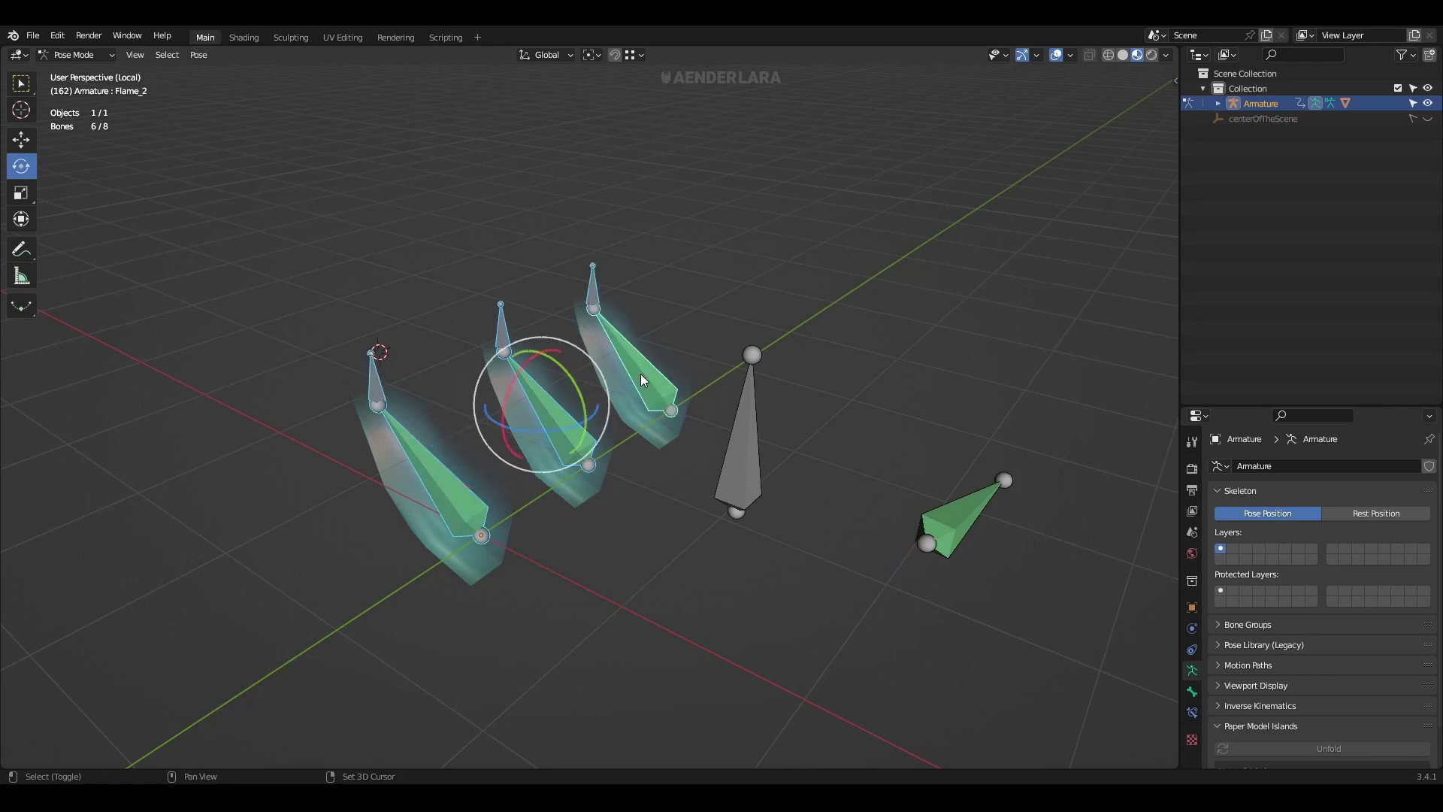
Move the flame bones to a hidden bone layer and shift FlameController to the left
{"action": "key", "text": "m"}
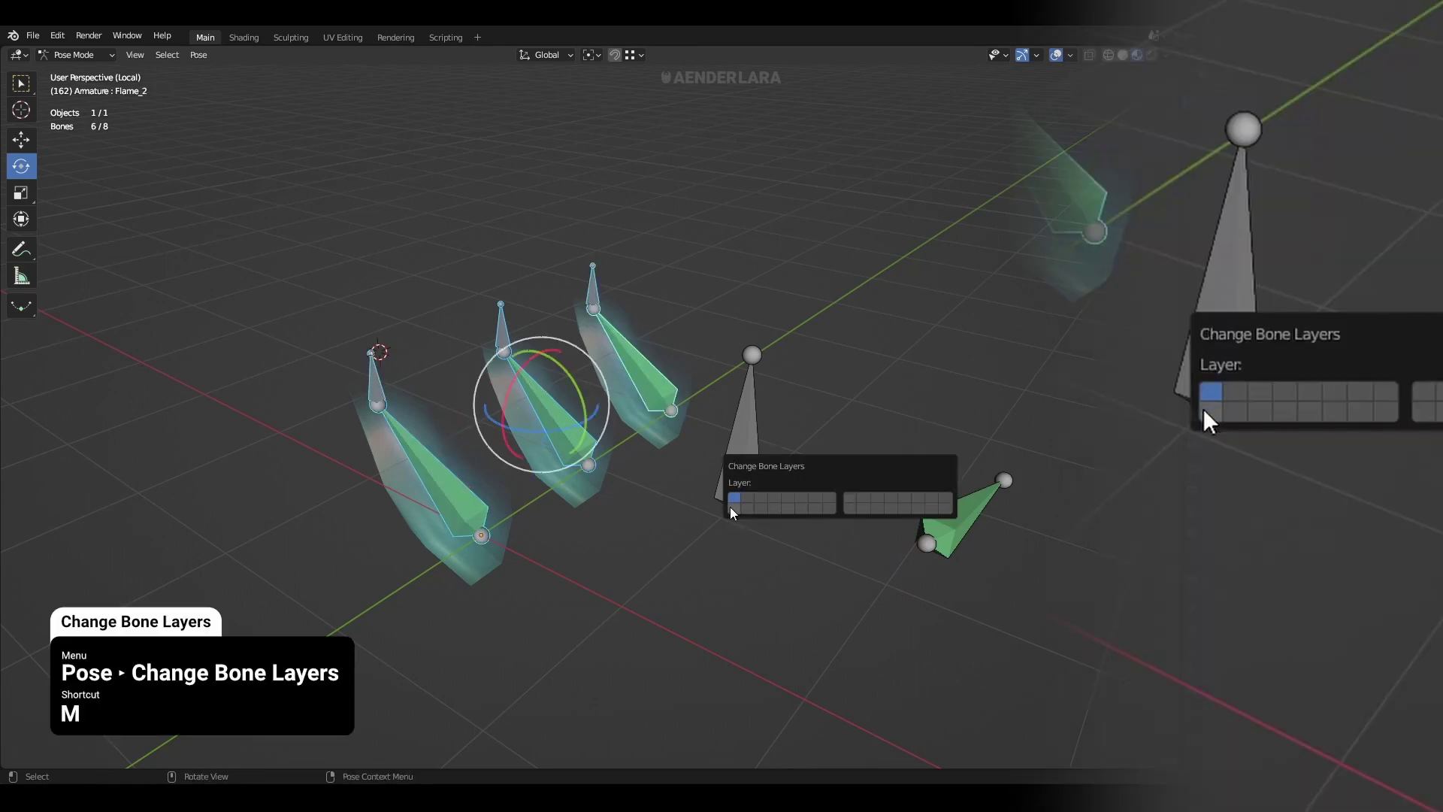
{"action": "left_click", "coordinate": [731, 507]}
{"action": "left_click", "coordinate": [743, 485]}
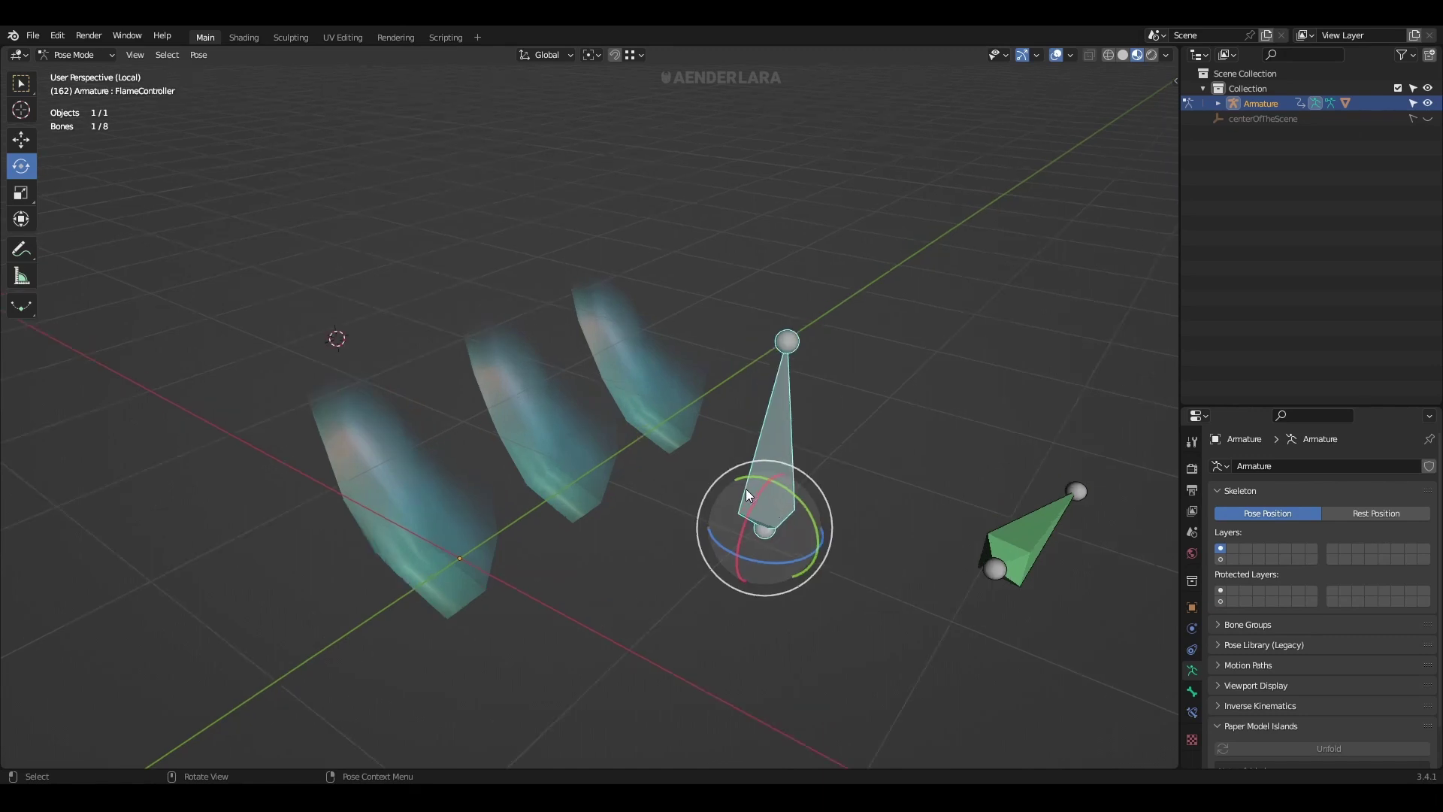
{"action": "key", "text": "shift+space"}
{"action": "key", "text": "g"}
{"action": "left_click_drag", "start_coordinate": [771, 538], "coordinate": [755, 543]}
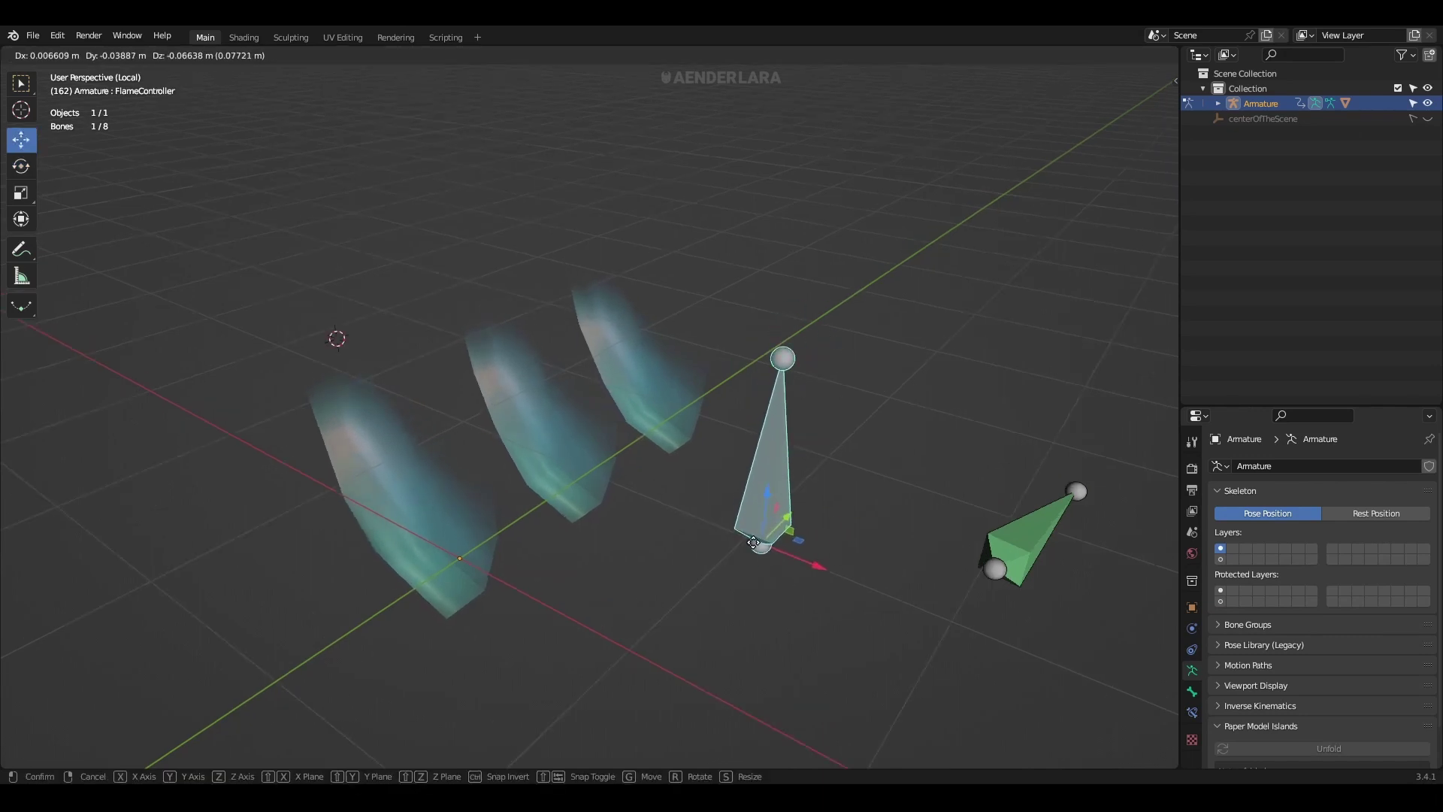
{"action": "left_click_drag", "start_coordinate": [754, 541], "coordinate": [722, 532]}
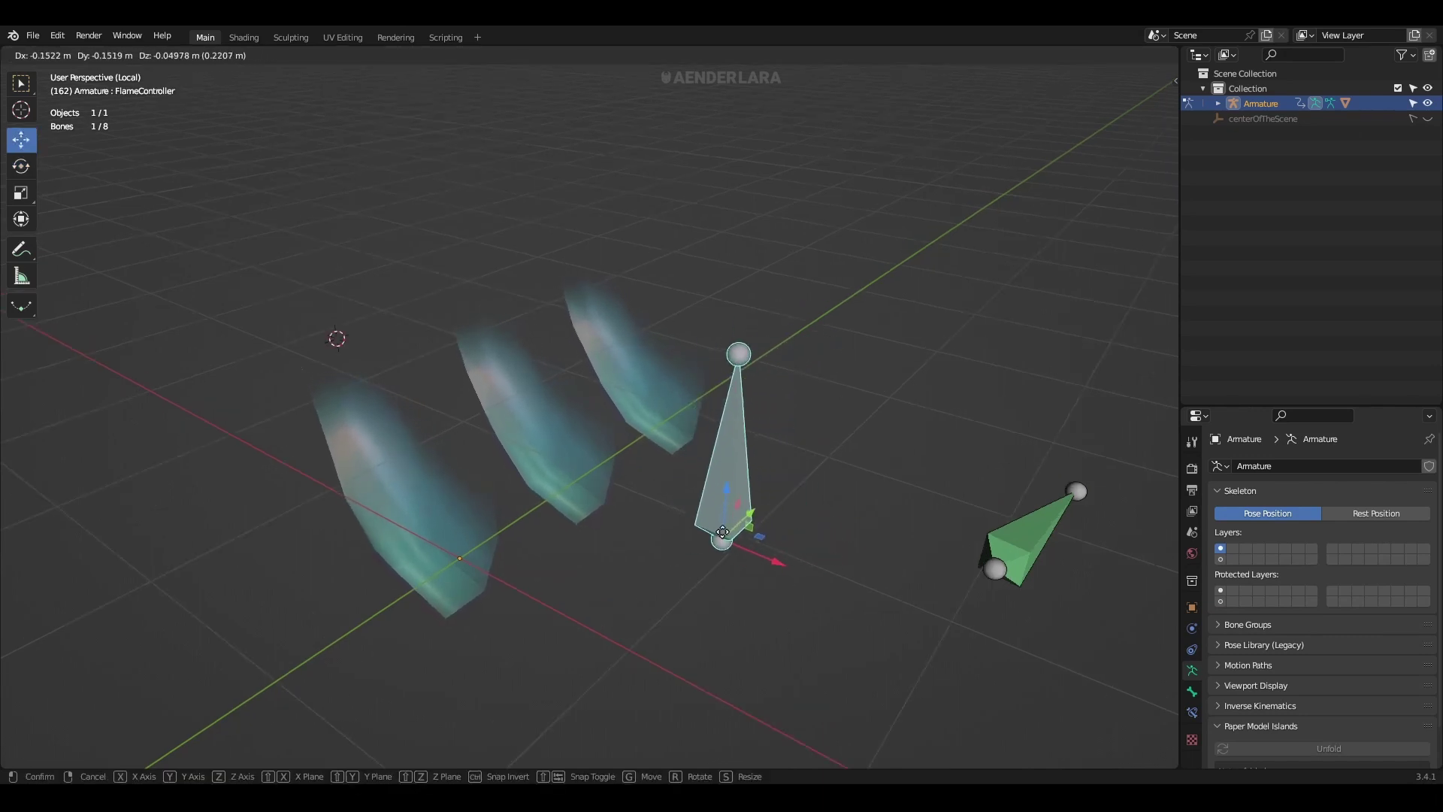